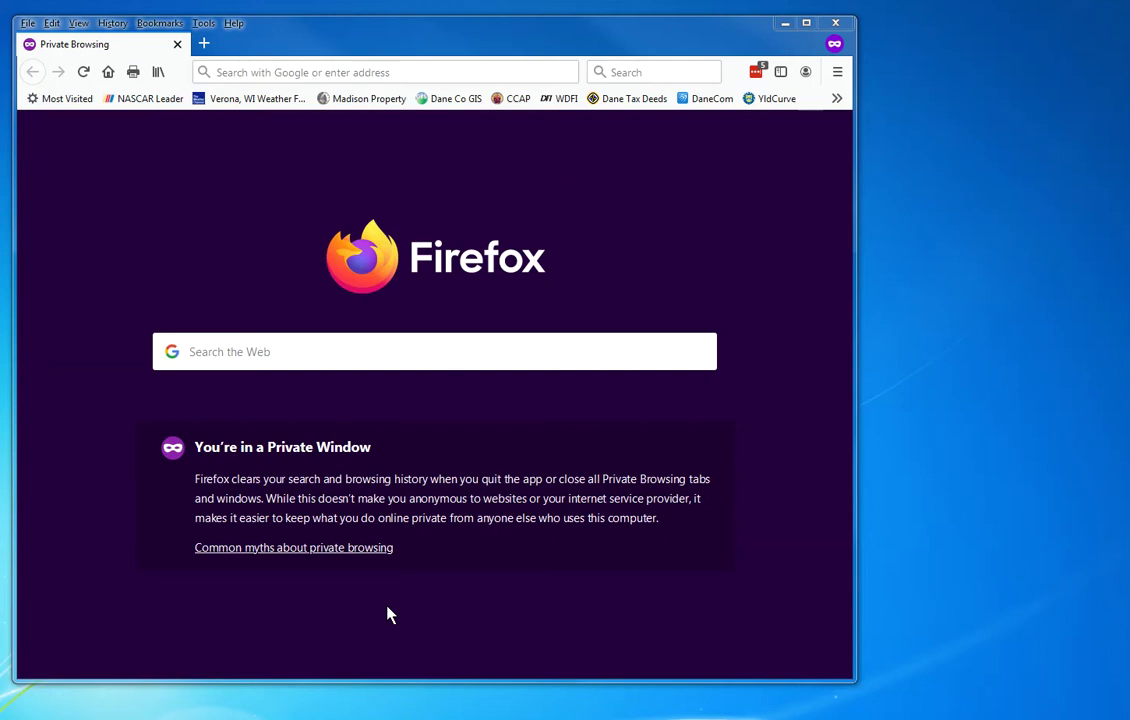
Go to the pigs site and open its PiGS on Windows page
{"action": "left_click", "coordinate": [348, 70]}
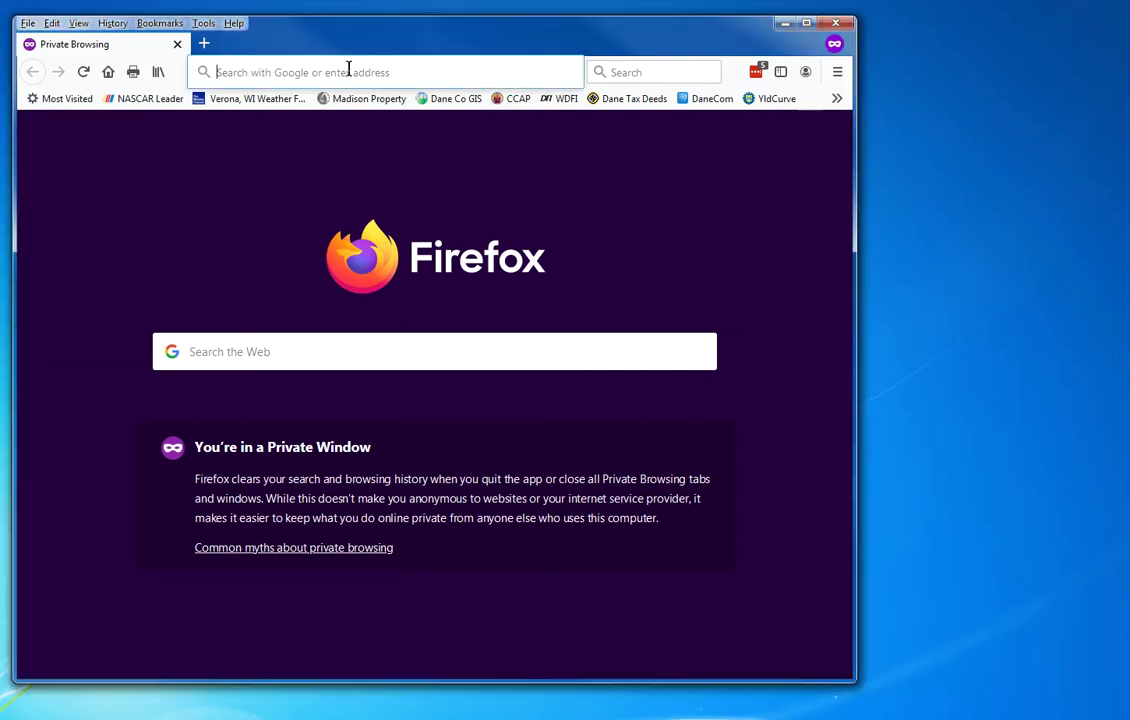
{"action": "type", "text": "pigs.goihl.com/"}
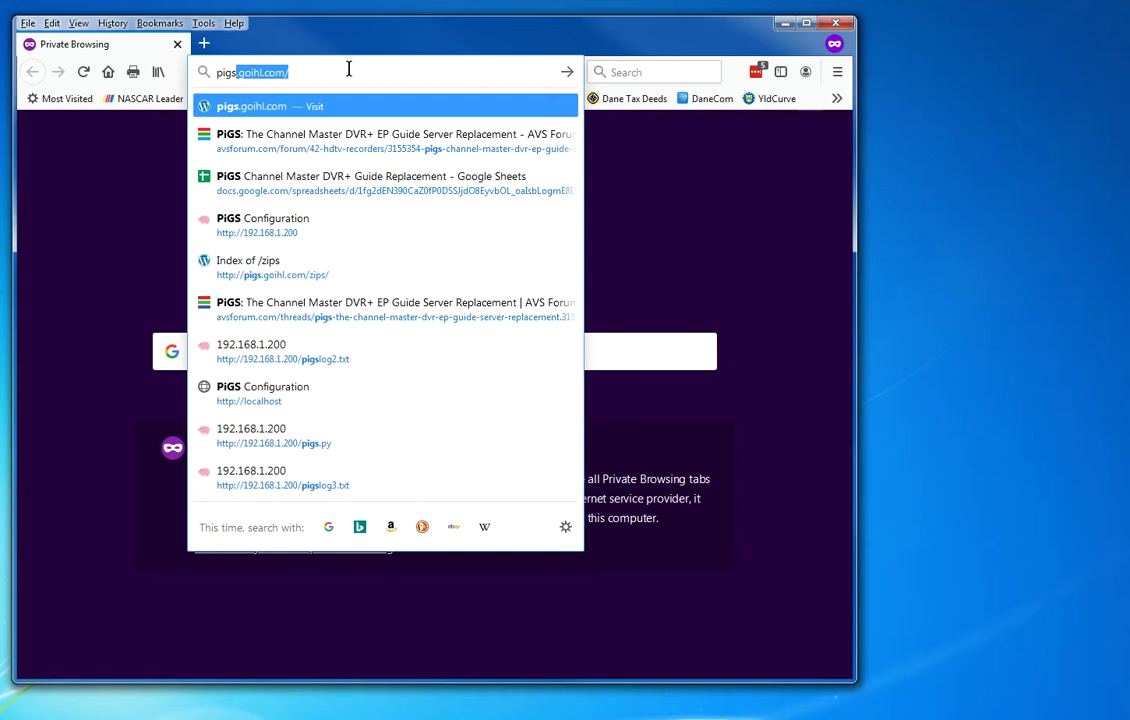
{"action": "key", "text": "Return"}
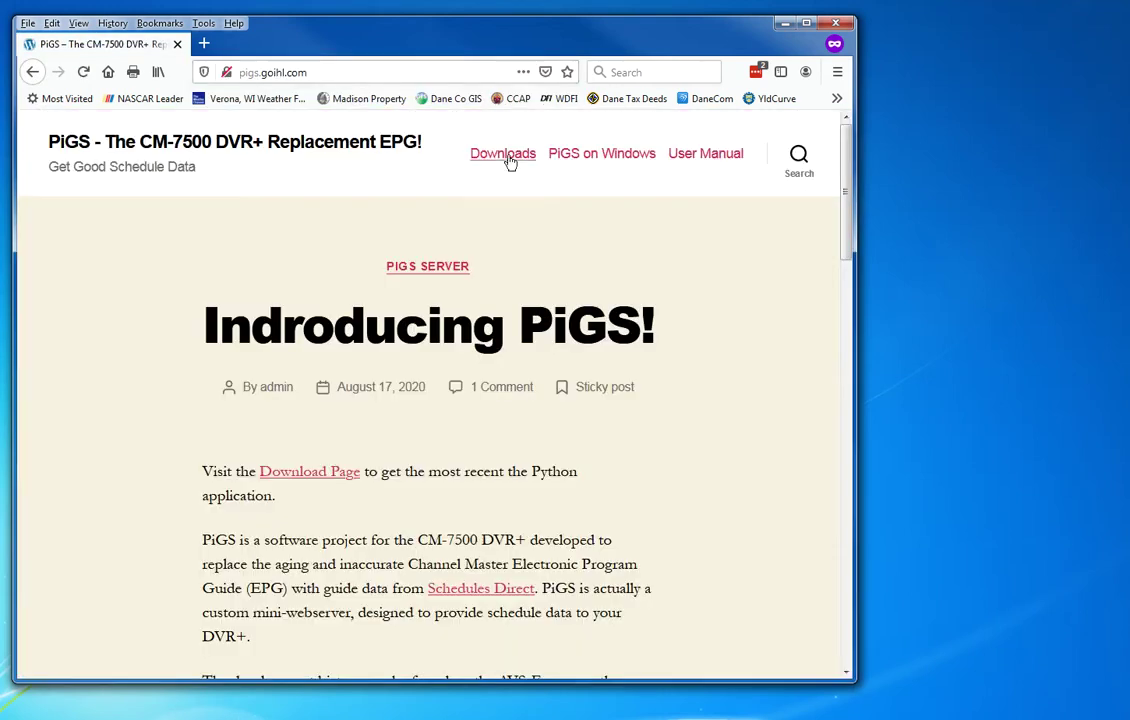
{"action": "left_click", "coordinate": [613, 160]}
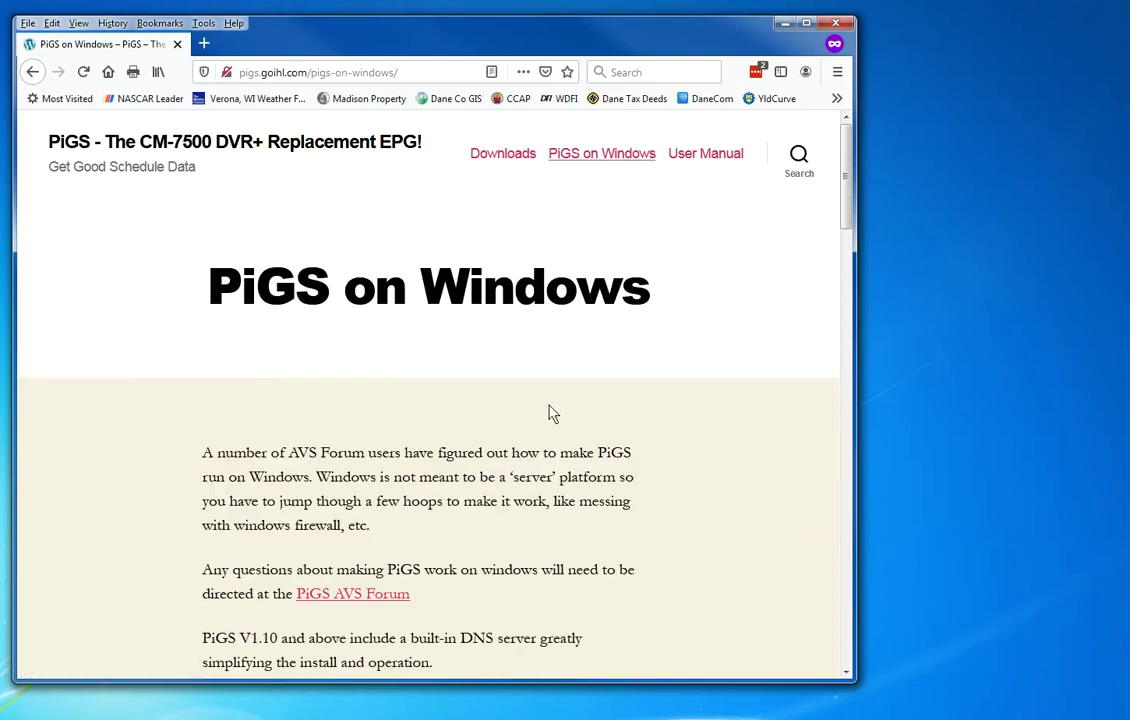
Scroll down and start downloading the PiGS V1.11 Windows Zip Installer
{"action": "scroll", "coordinate": [549, 412], "scroll_direction": "down", "scroll_amount": 2}
{"action": "scroll", "coordinate": [549, 413], "scroll_direction": "down", "scroll_amount": 3}
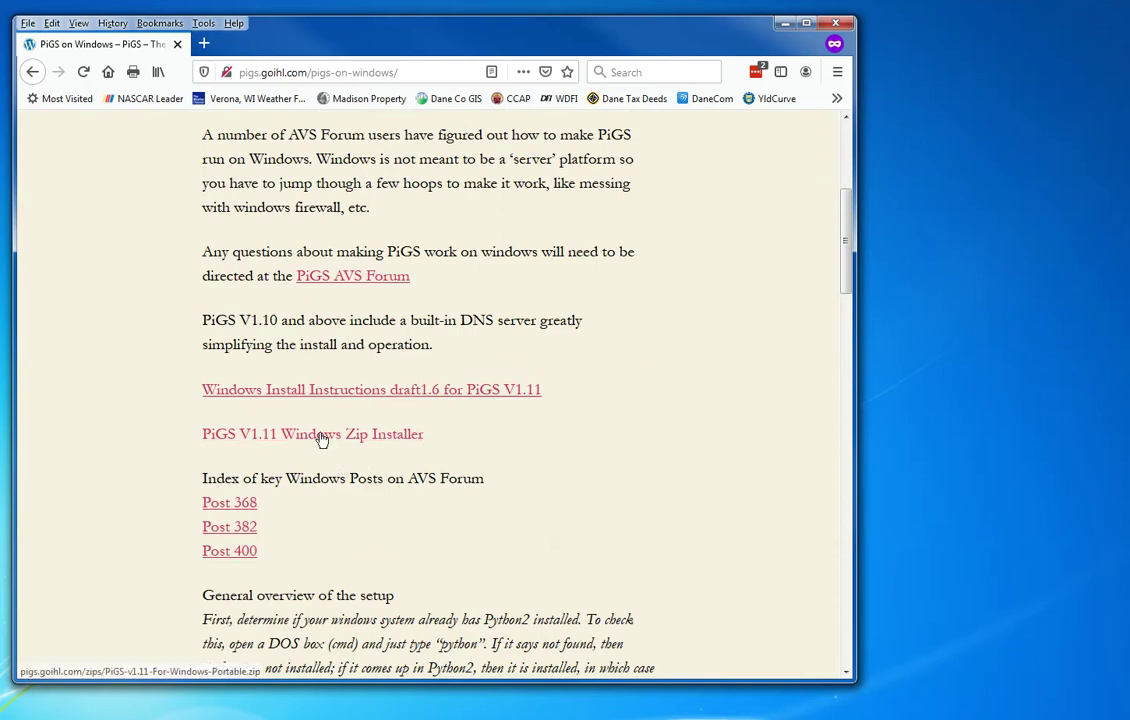
{"action": "scroll", "coordinate": [338, 469], "scroll_direction": "down", "scroll_amount": 3}
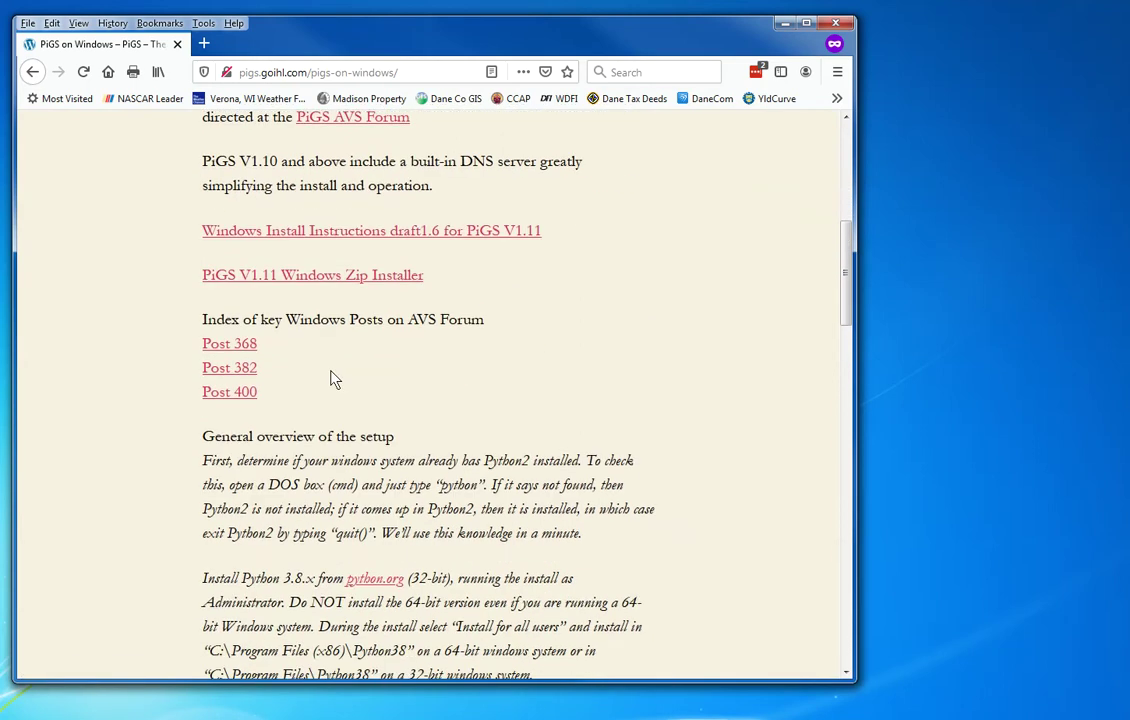
{"action": "left_click", "coordinate": [329, 283]}
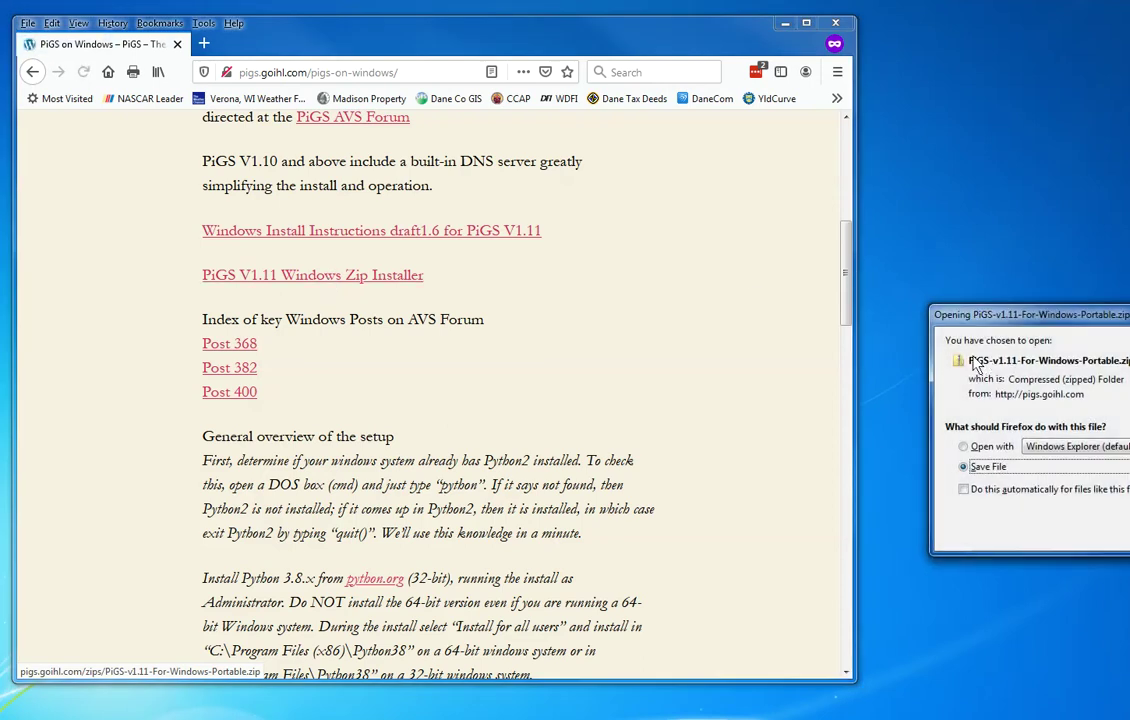
Set the PiGS-v1.11-For-Windows-Portable.zip download to open with Windows Explorer and confirm
{"action": "left_click_drag", "start_coordinate": [947, 315], "coordinate": [430, 257]}
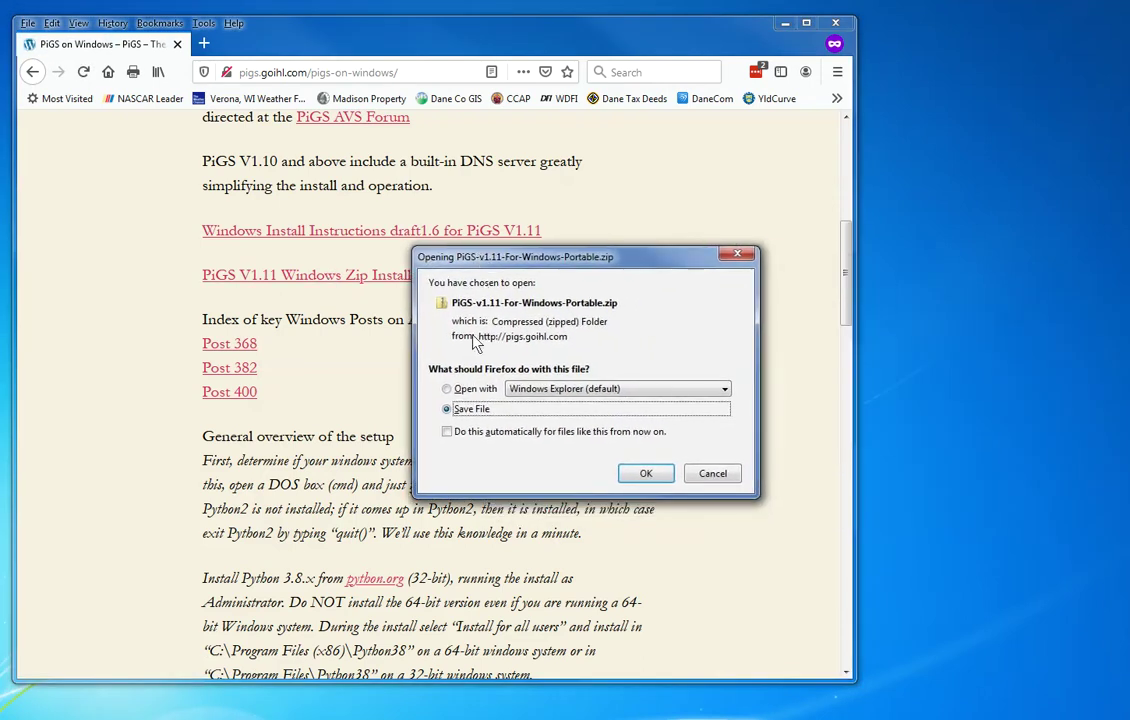
{"action": "left_click", "coordinate": [466, 391]}
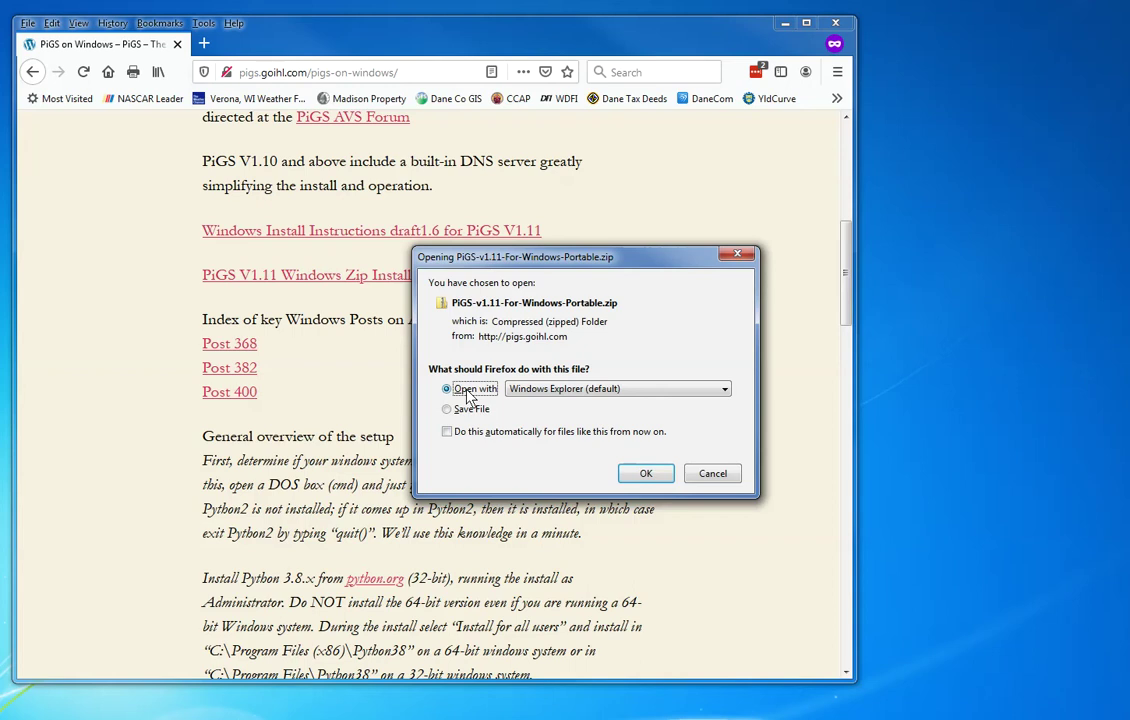
{"action": "left_click", "coordinate": [646, 476]}
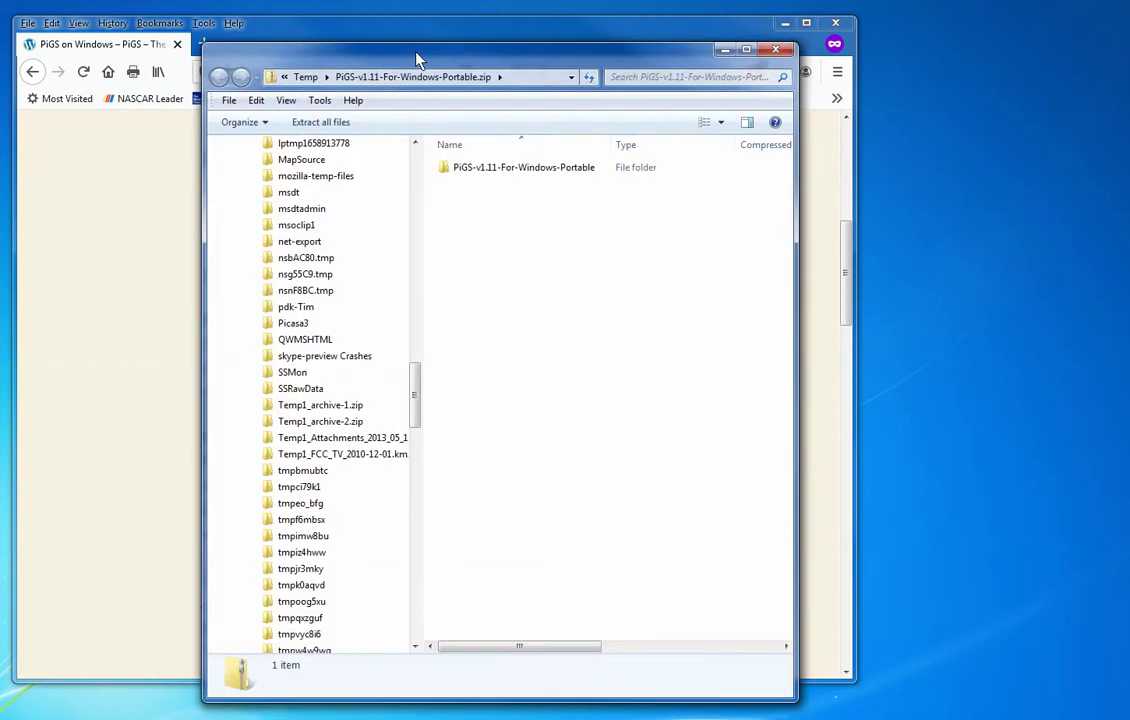
Move the zip's Explorer window aside and create a desktop folder named 'pigs'
{"action": "left_click_drag", "start_coordinate": [416, 47], "coordinate": [248, 40]}
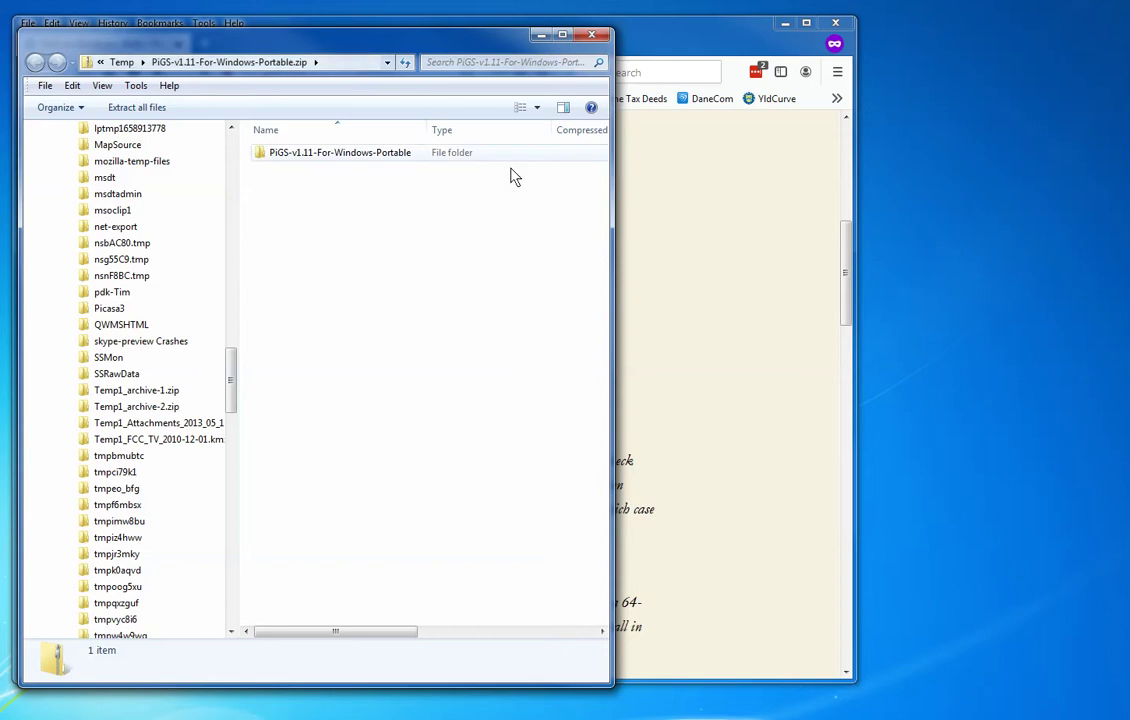
{"action": "right_click", "coordinate": [955, 239]}
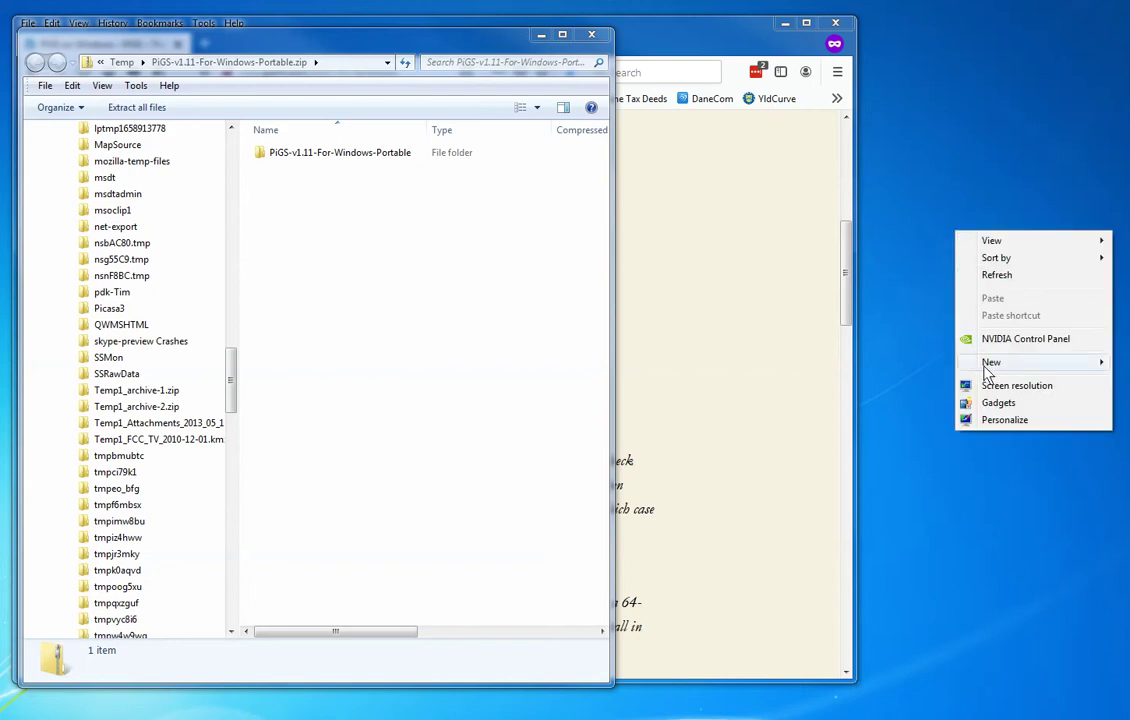
{"action": "mouse_move", "coordinate": [1040, 371]}
{"action": "key", "text": "Escape"}
{"action": "key", "text": "Escape"}
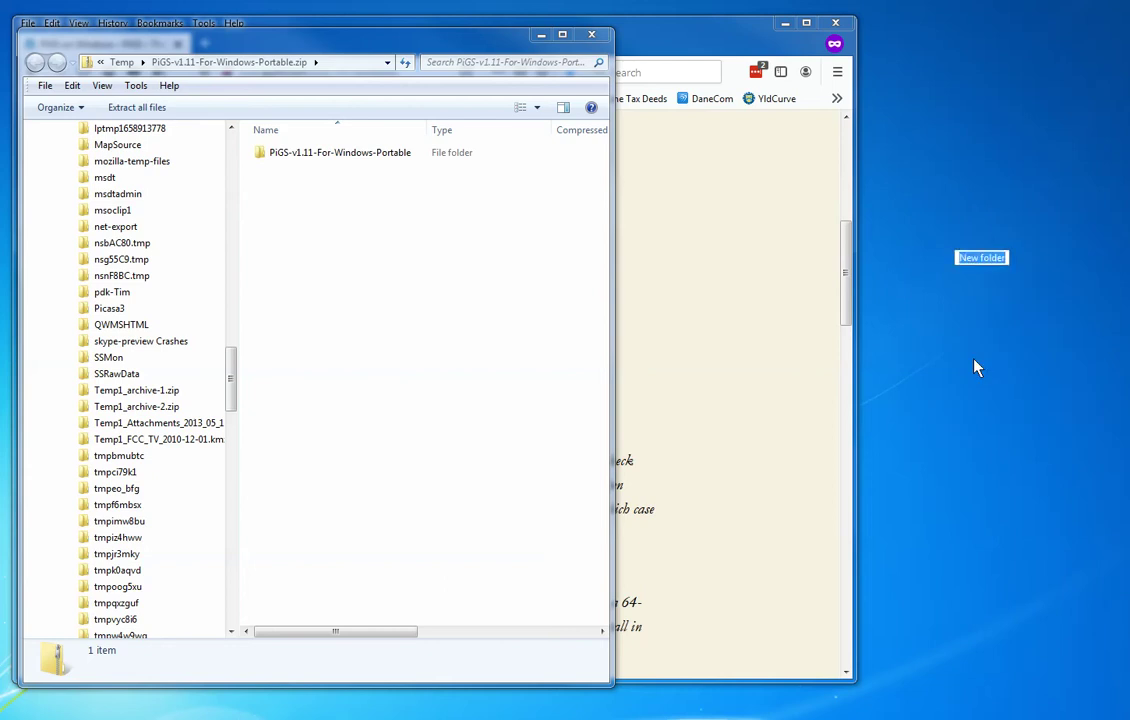
{"action": "type", "text": "pigs"}
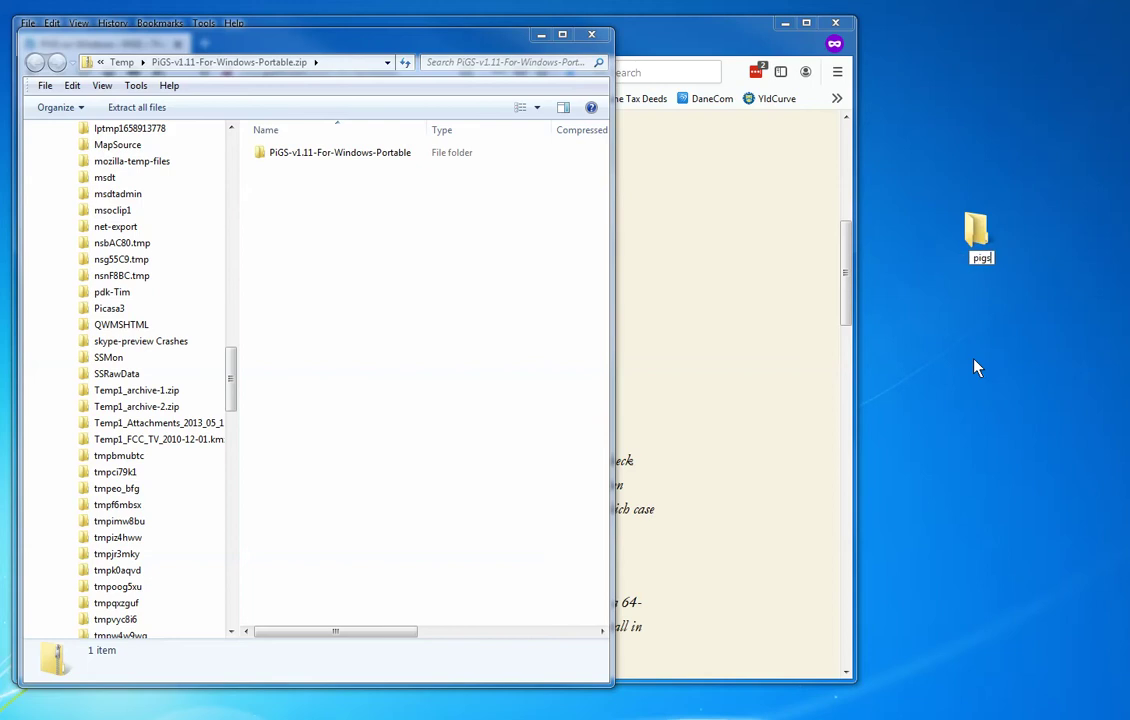
{"action": "key", "text": "Return"}
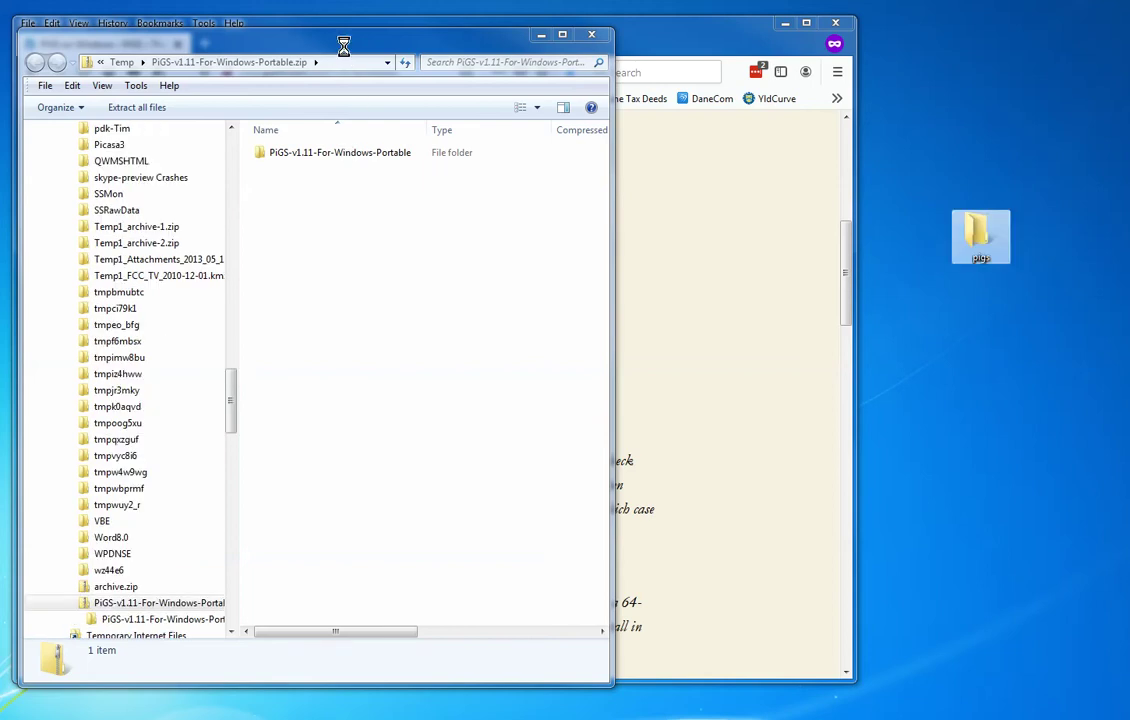
Select all 61 items in PiGS-v1.11-For-Windows-Portable and drag them into the desktop pigs folder
{"action": "double_click", "coordinate": [310, 152]}
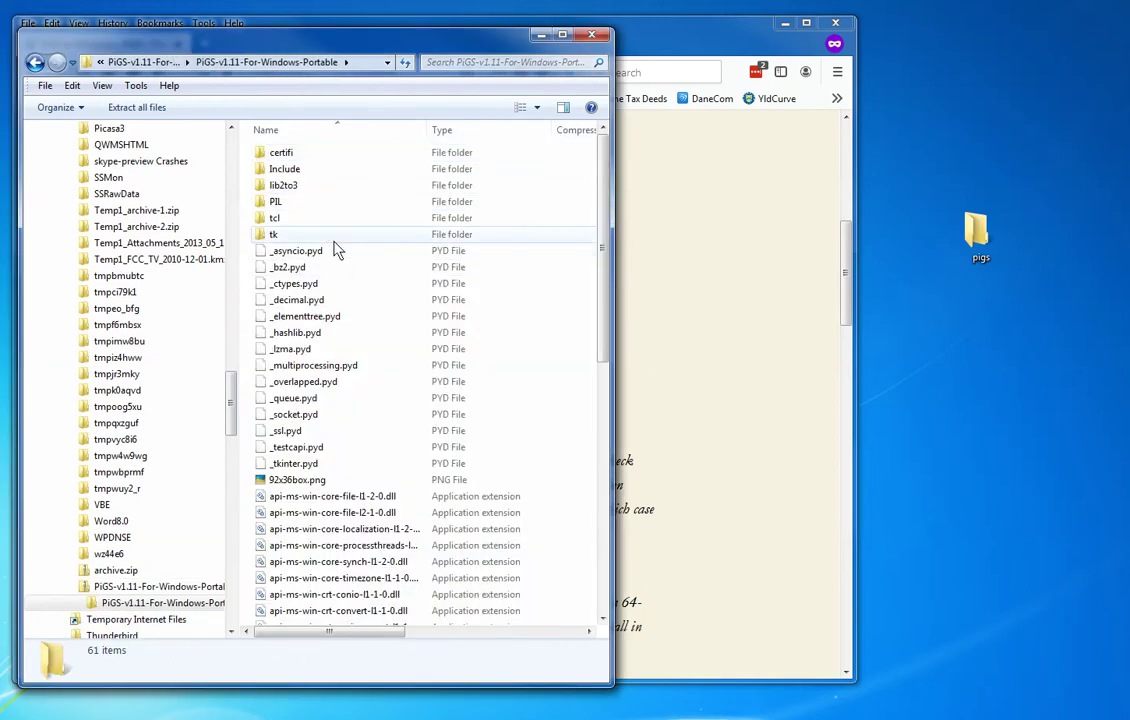
{"action": "key", "text": "ctrl+a"}
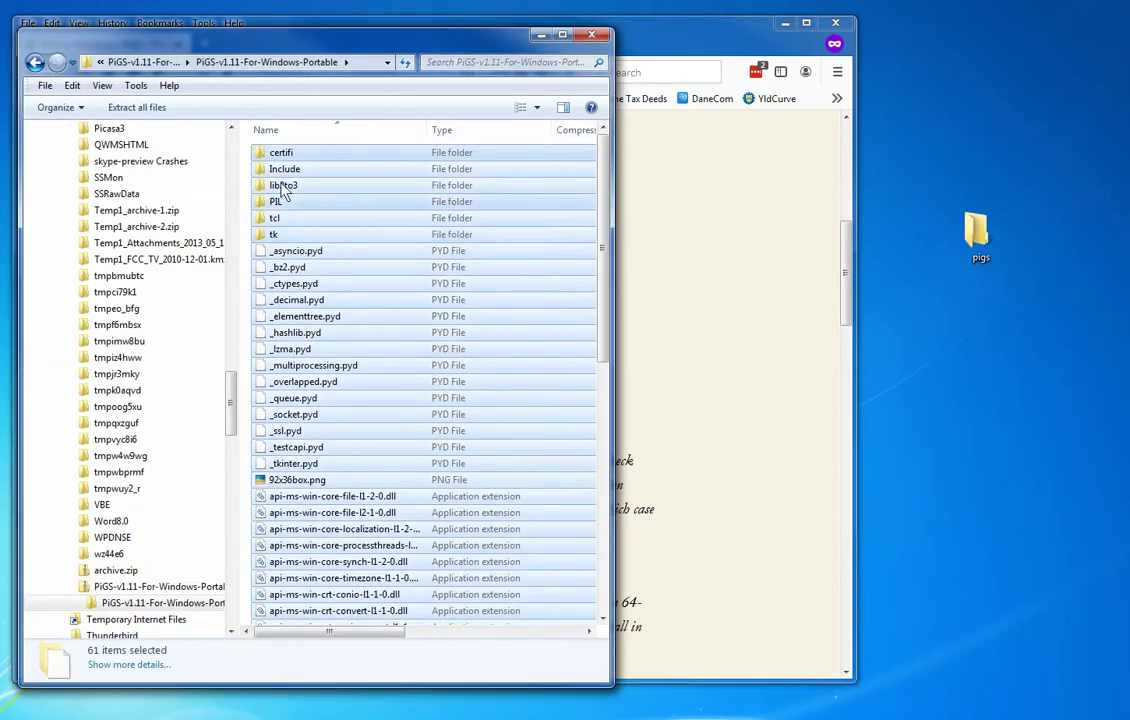
{"action": "left_click_drag", "start_coordinate": [265, 160], "coordinate": [977, 240]}
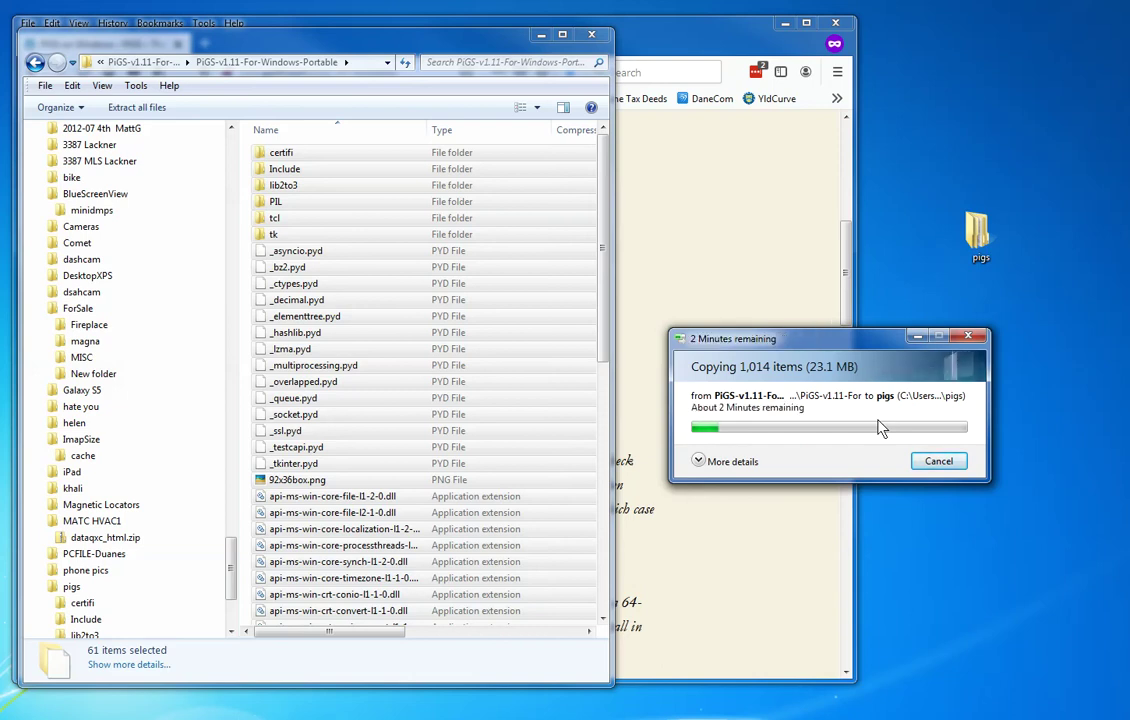
{"action": "left_click", "coordinate": [748, 461]}
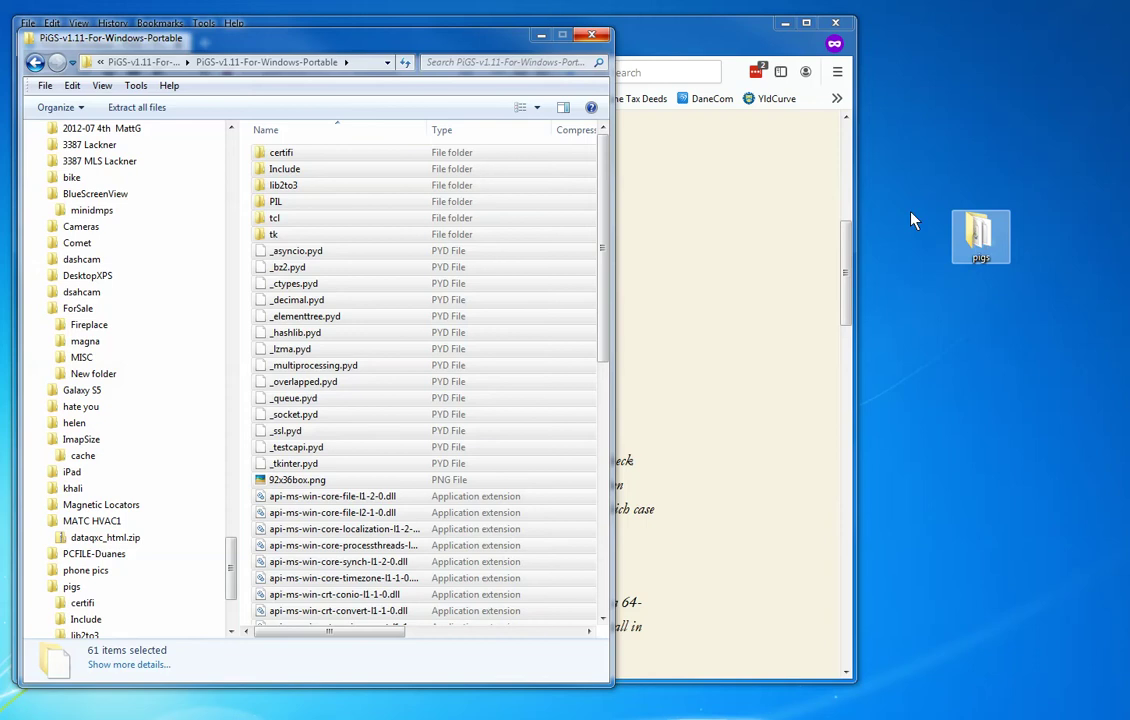
Minimise the zip window, open the desktop pigs folder, and scroll to PiGS.cmd
{"action": "left_click", "coordinate": [540, 36]}
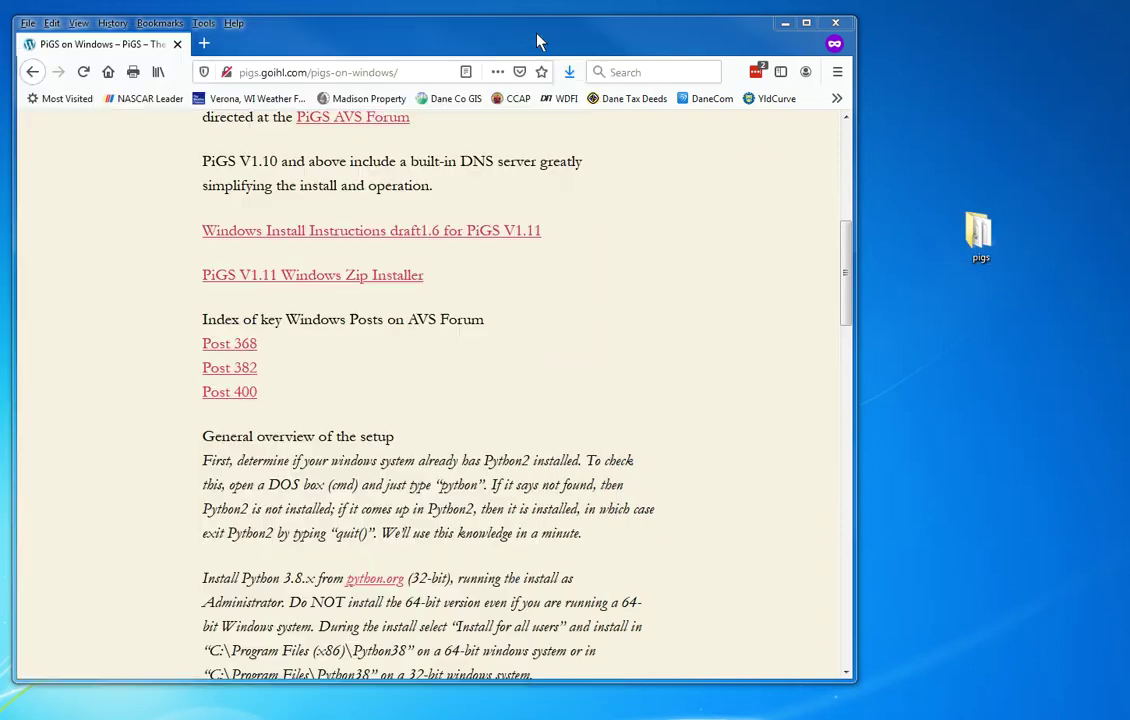
{"action": "left_click", "coordinate": [981, 237]}
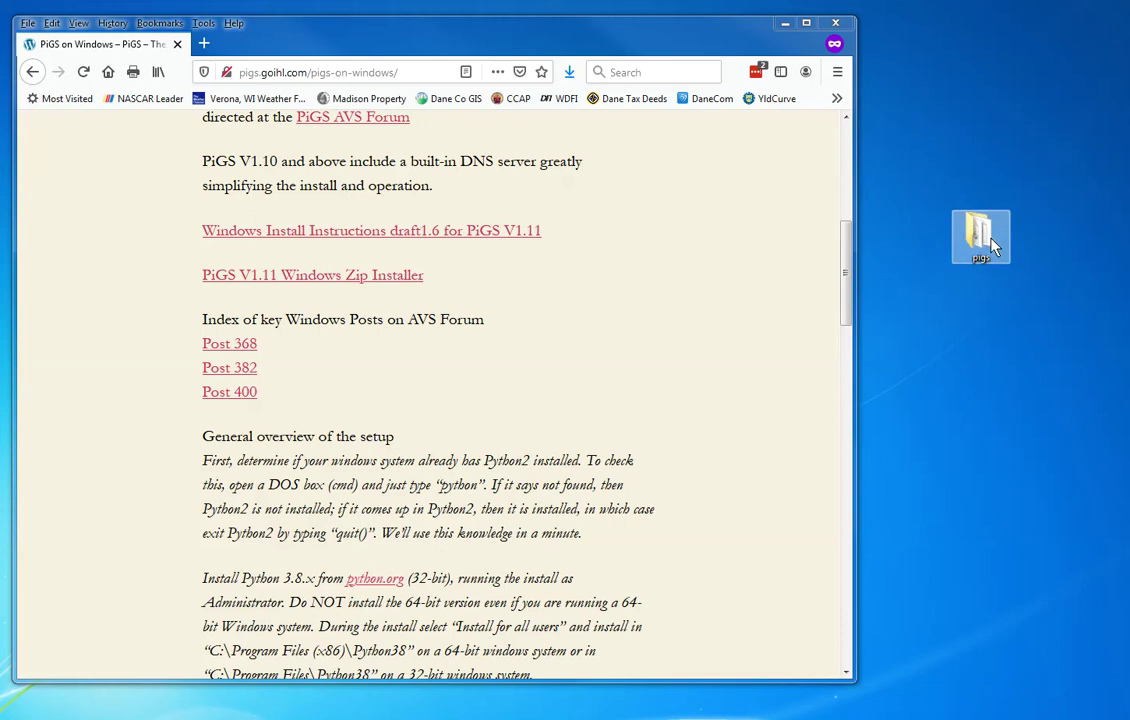
{"action": "double_click", "coordinate": [990, 245]}
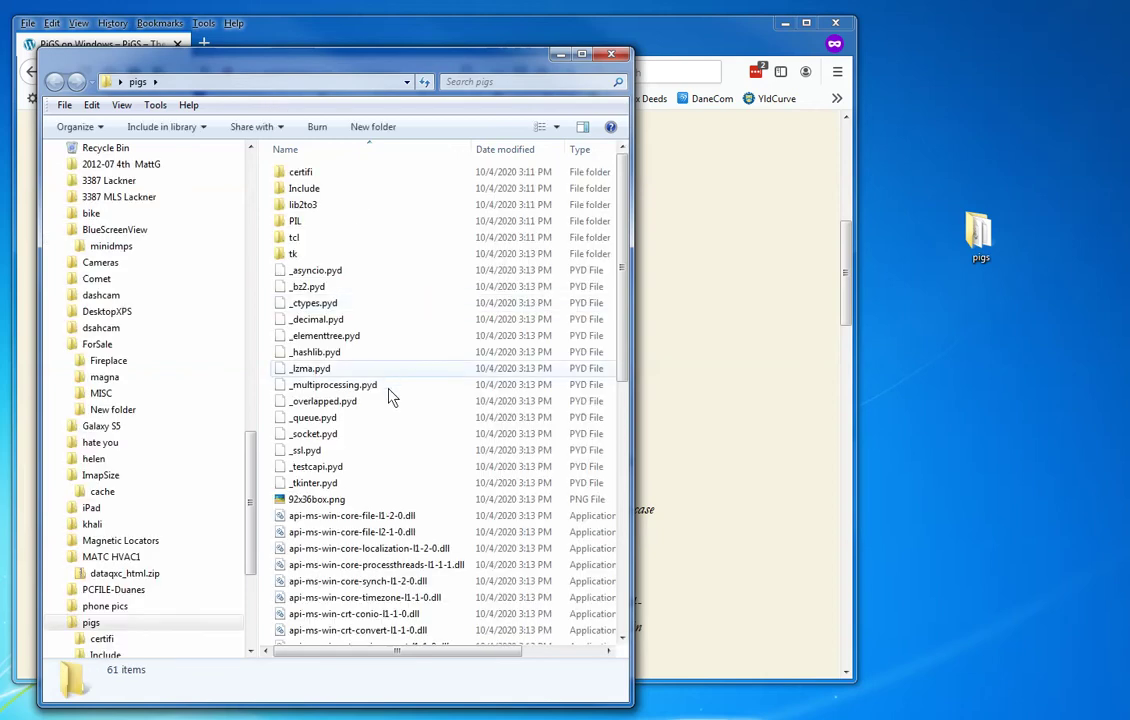
{"action": "scroll", "coordinate": [392, 415], "scroll_direction": "down", "scroll_amount": 8}
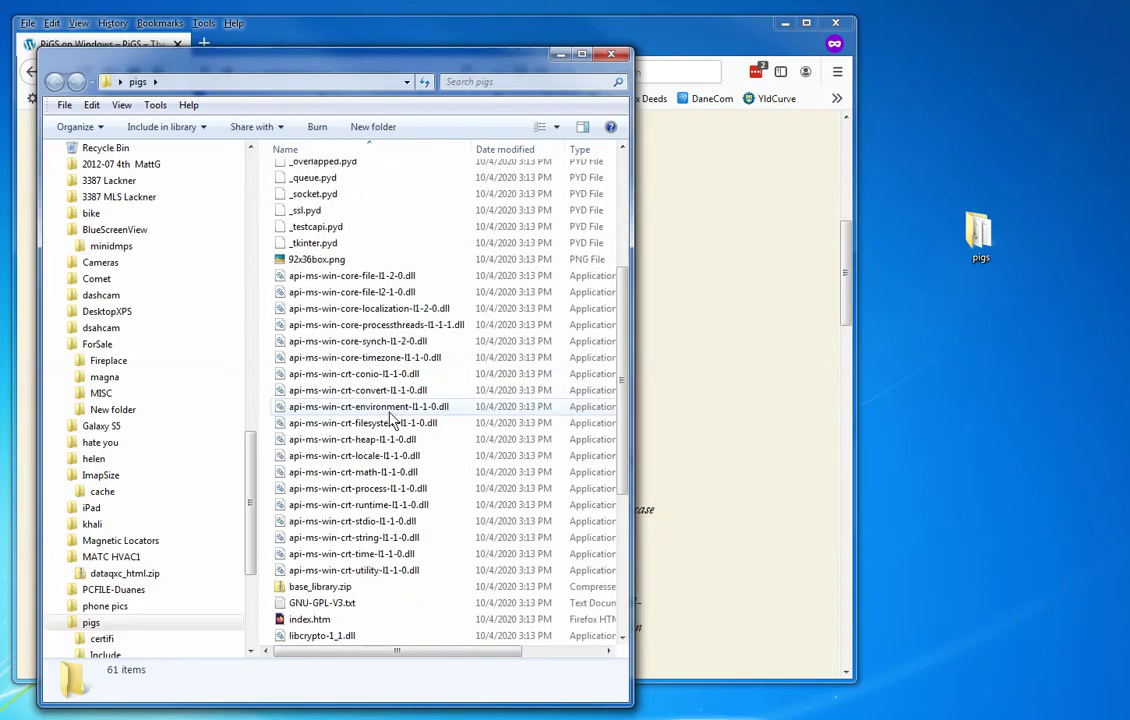
{"action": "scroll", "coordinate": [370, 395], "scroll_direction": "down", "scroll_amount": 2}
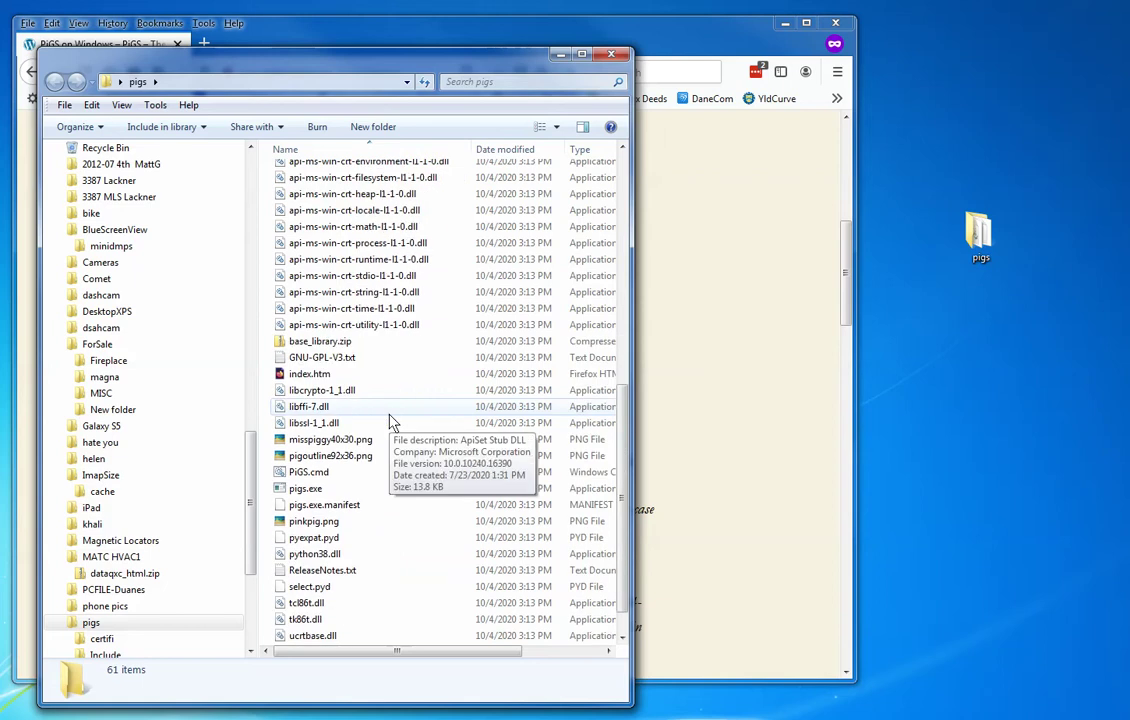
{"action": "scroll", "coordinate": [343, 365], "scroll_direction": "down", "scroll_amount": 1}
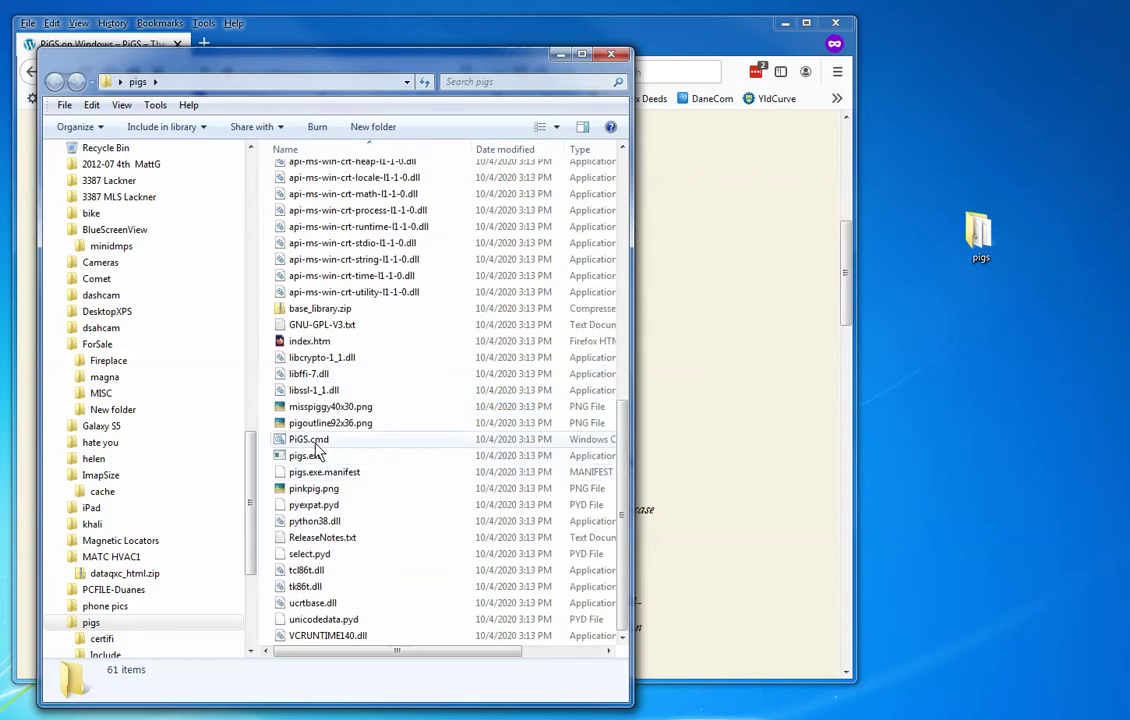
Run PiGS.cmd, arrange its console, and allow pigs.exe through the firewall on private networks
{"action": "double_click", "coordinate": [316, 445]}
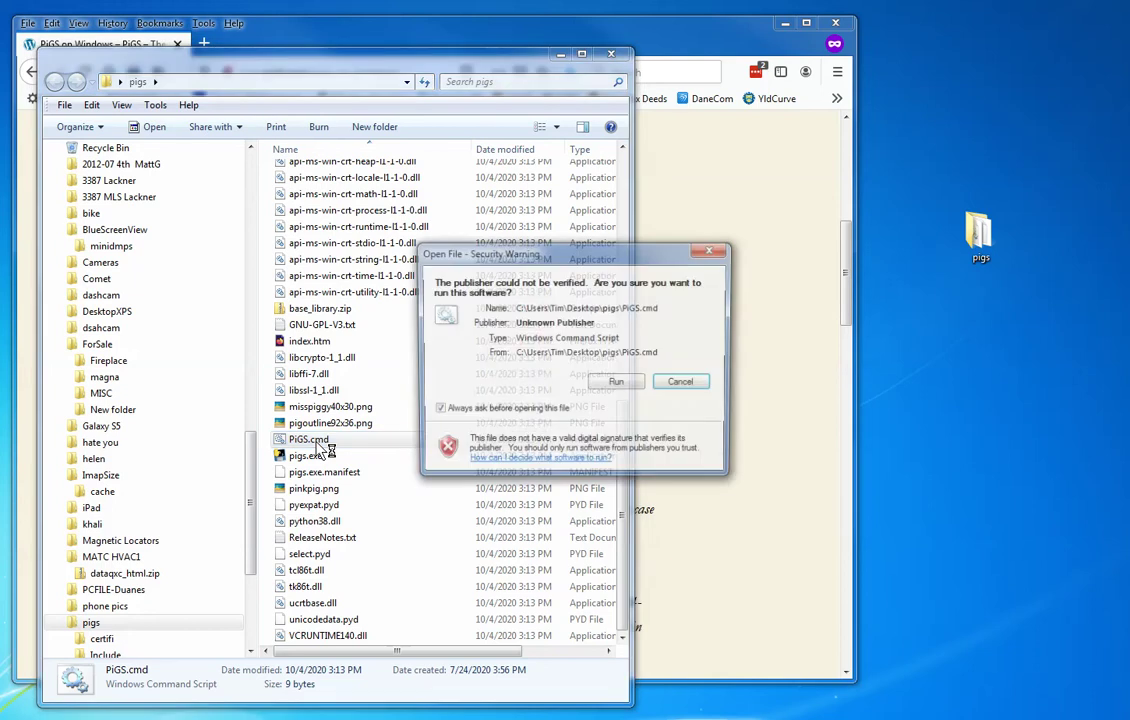
{"action": "left_click", "coordinate": [620, 386]}
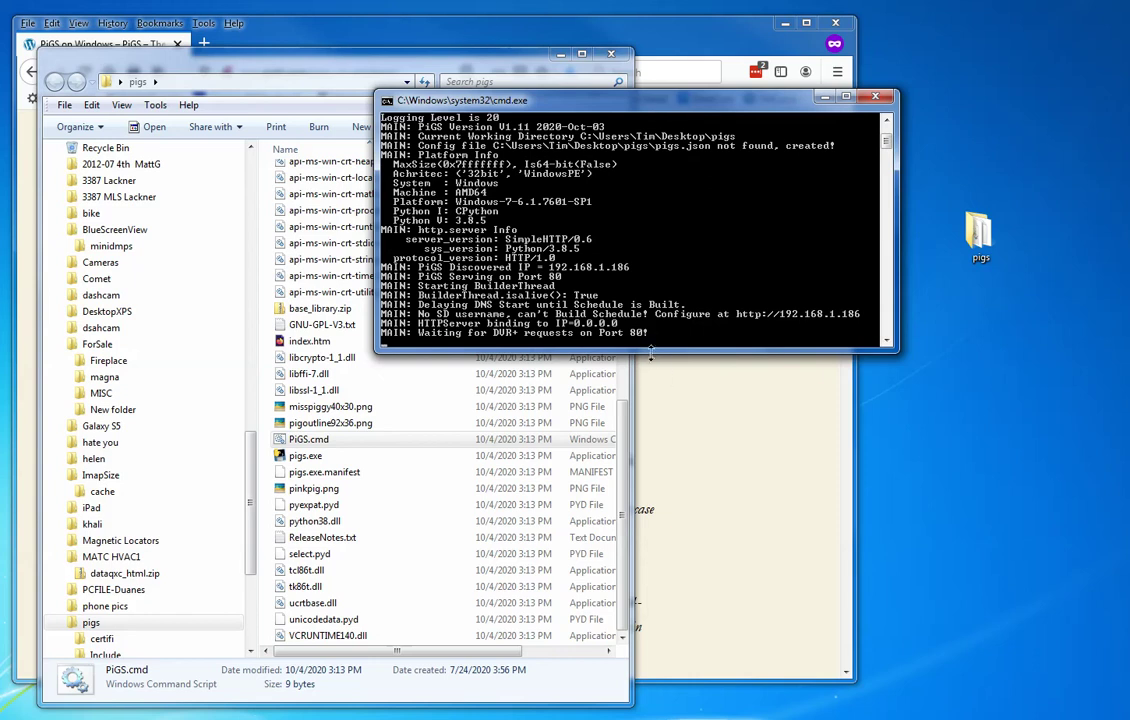
{"action": "left_click_drag", "start_coordinate": [583, 350], "coordinate": [673, 590]}
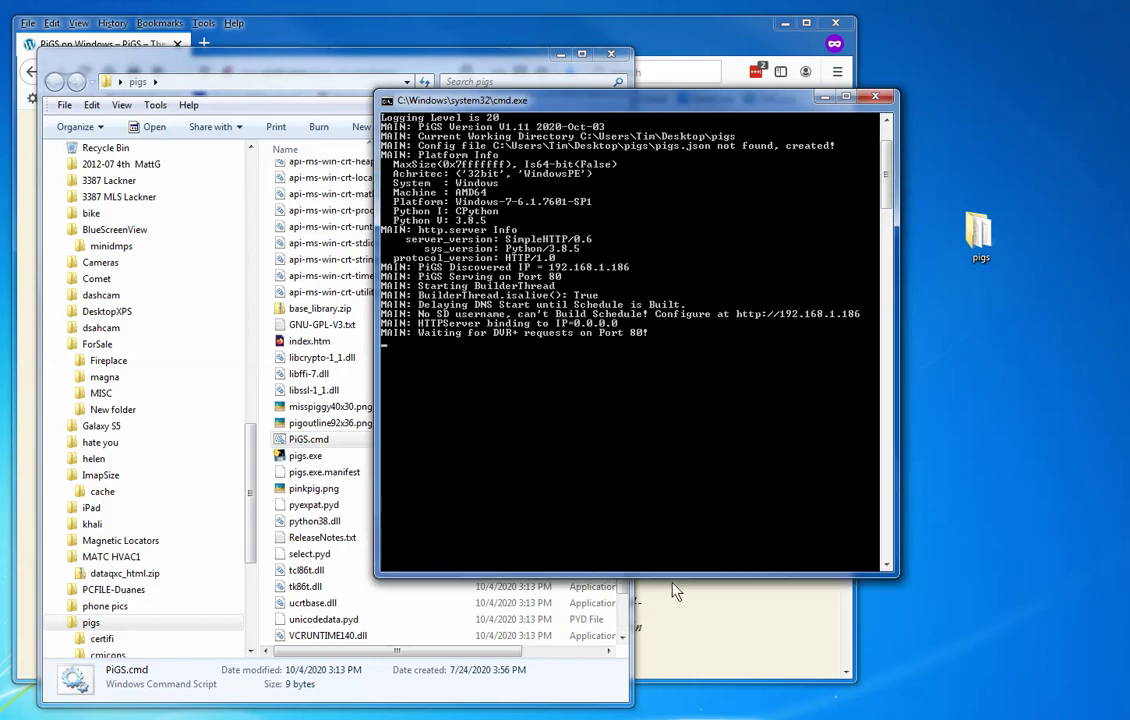
{"action": "left_click_drag", "start_coordinate": [677, 103], "coordinate": [815, 182]}
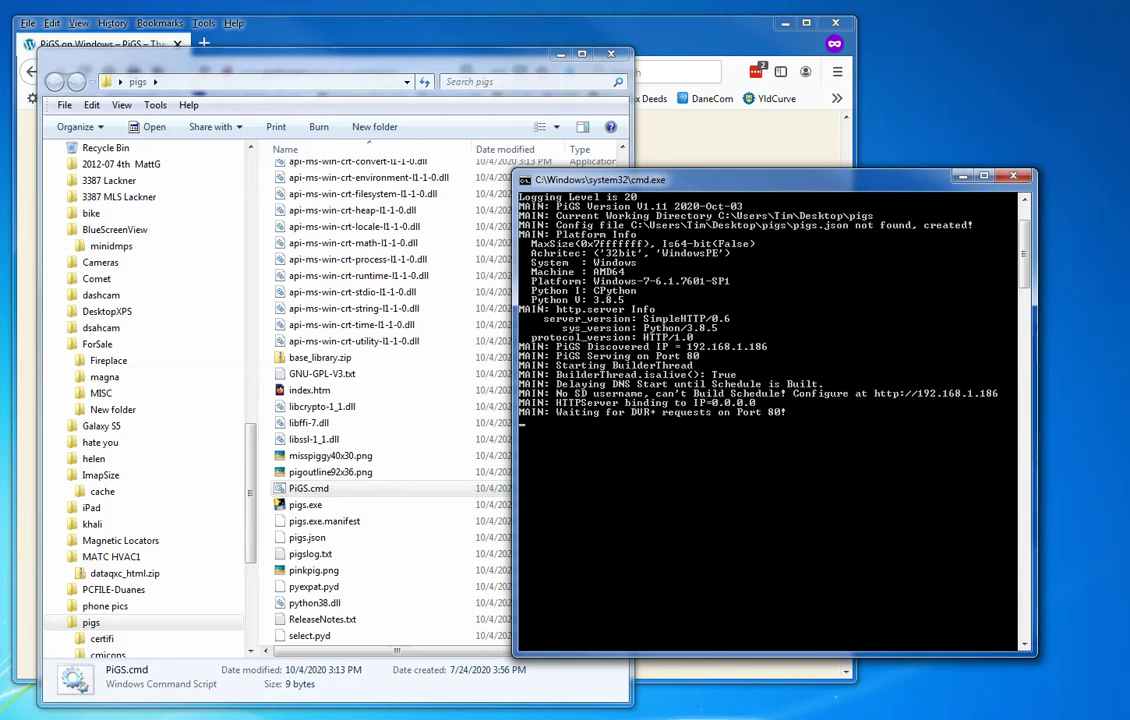
{"action": "left_click_drag", "start_coordinate": [356, 214], "coordinate": [427, 215]}
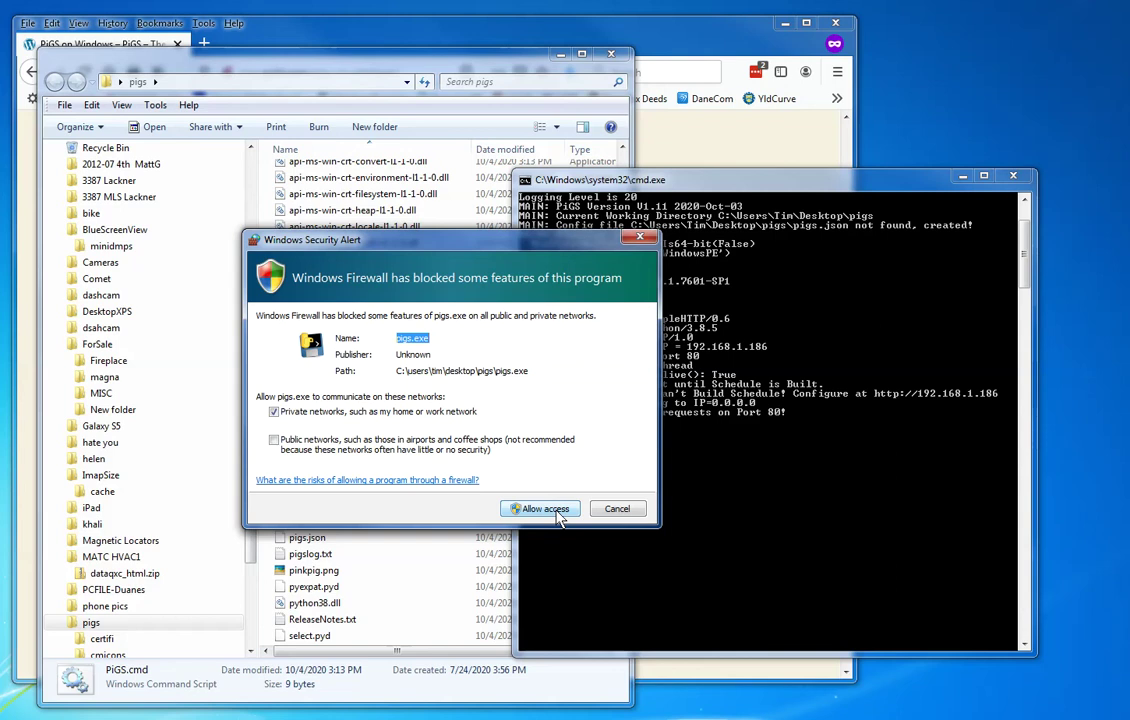
{"action": "left_click", "coordinate": [556, 509]}
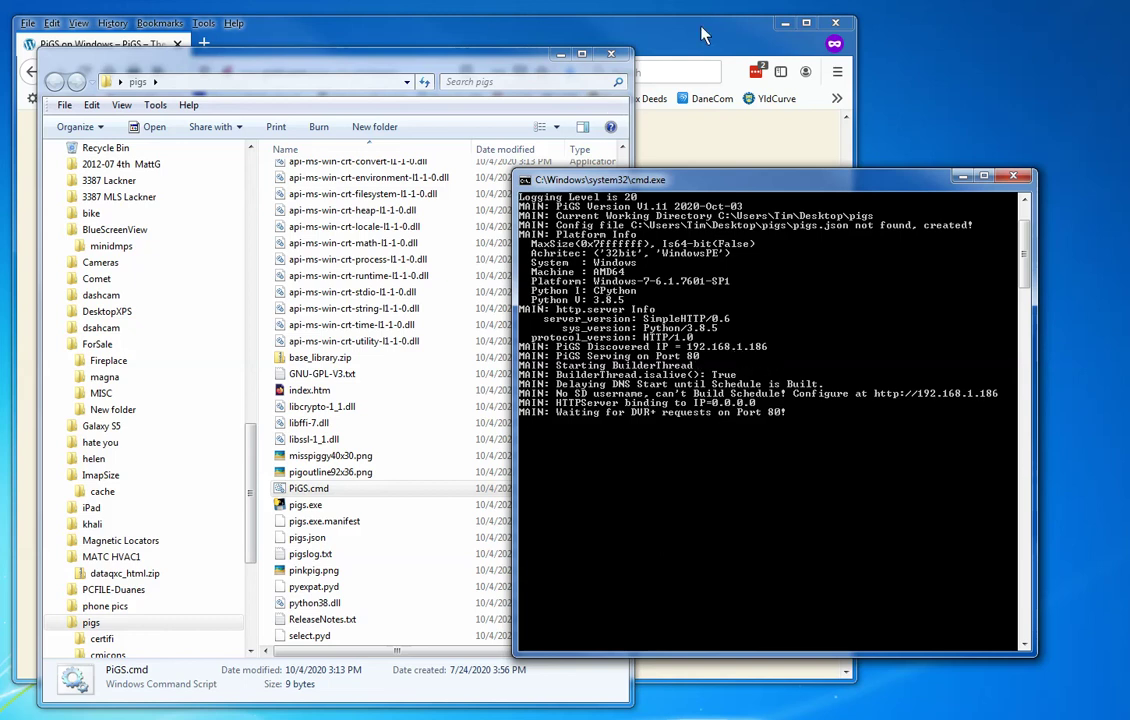
Bring Firefox back in front, leaving PiGS running in the console behind it
{"action": "left_click", "coordinate": [618, 22]}
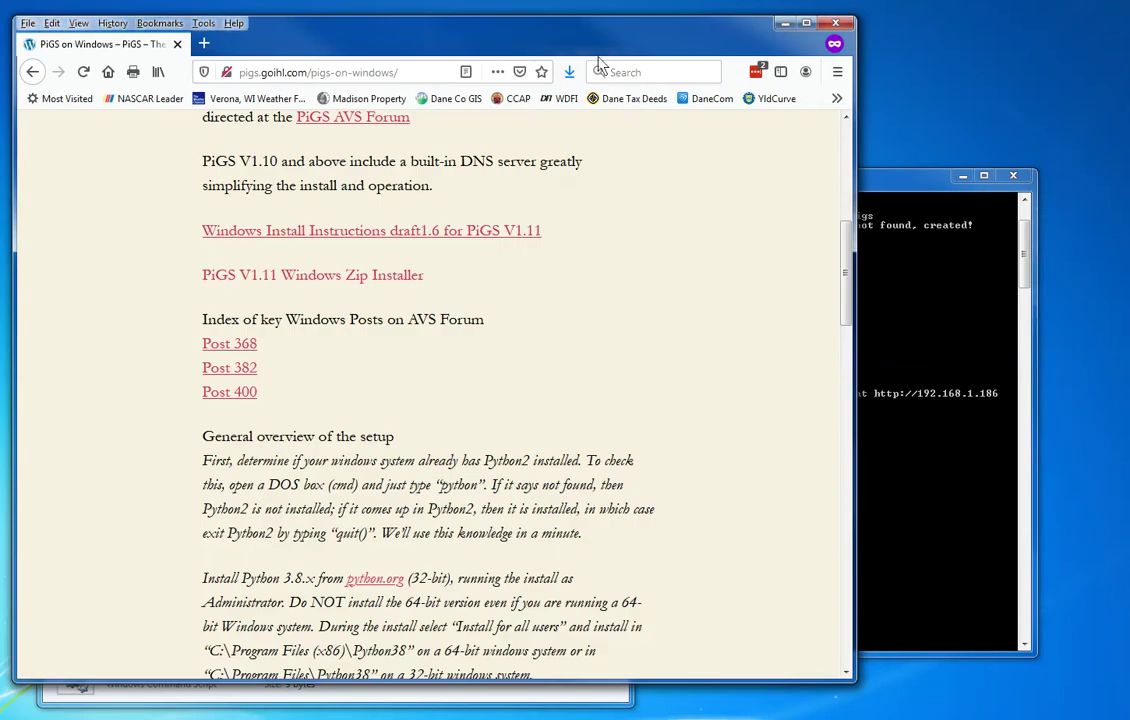
Load localhost in Firefox to reach the PiGS Configuration page
{"action": "left_click", "coordinate": [372, 74]}
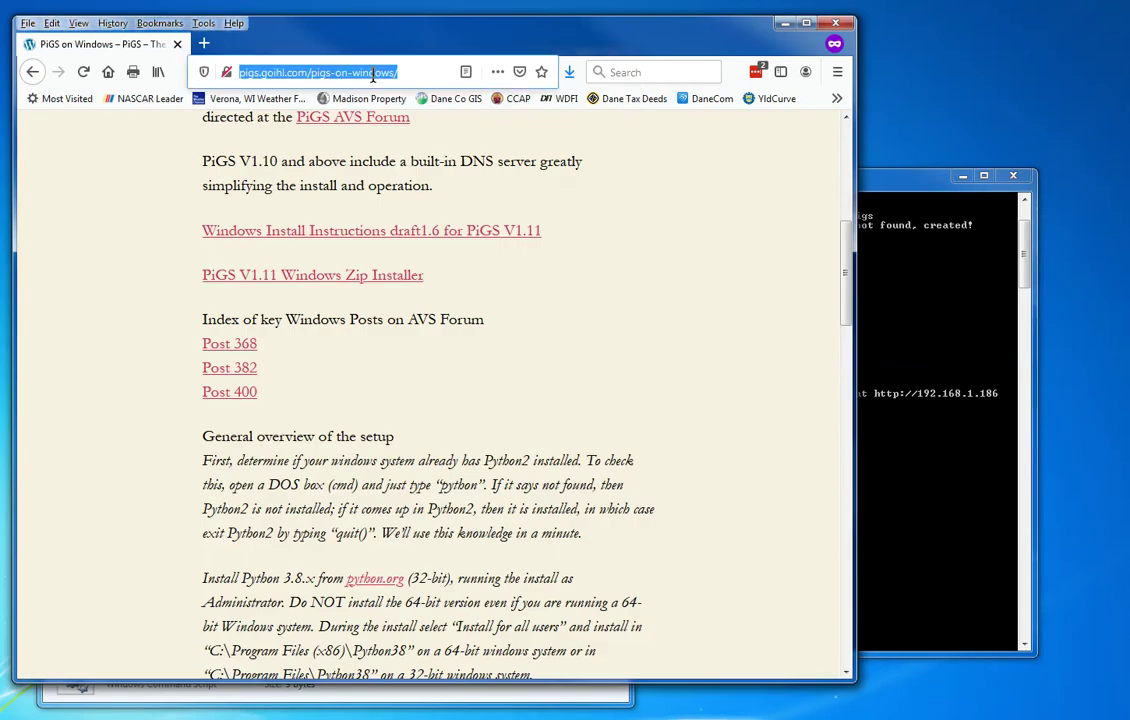
{"action": "type", "text": "loc"}
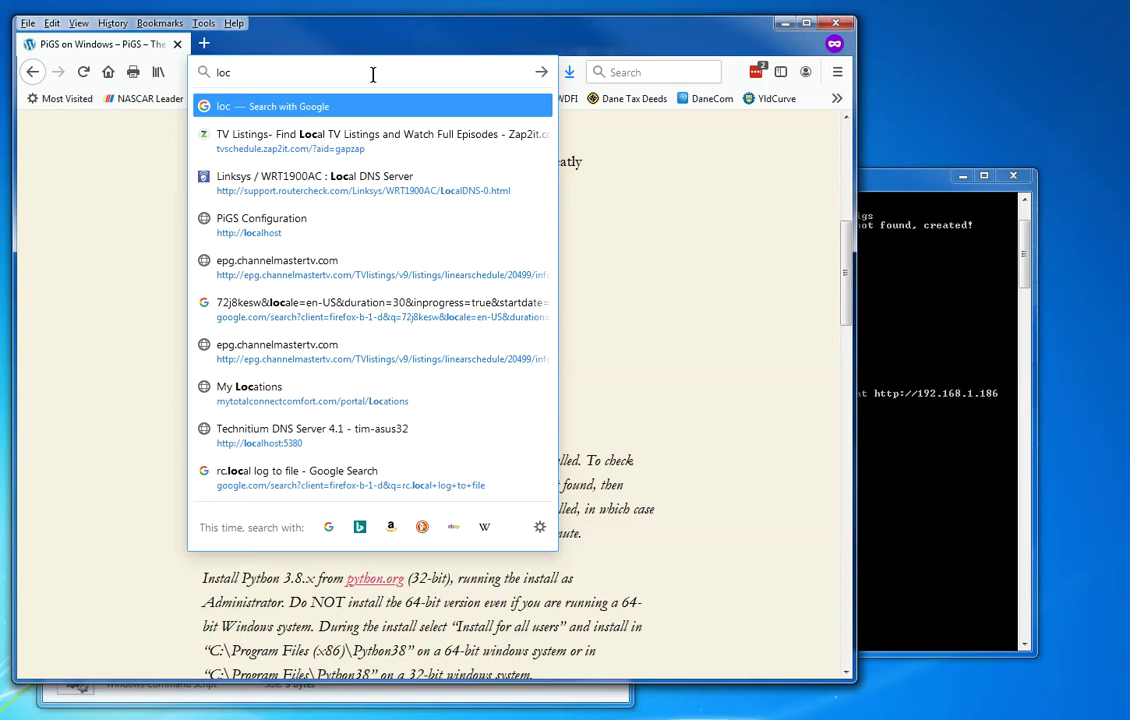
{"action": "type", "text": "alhost"}
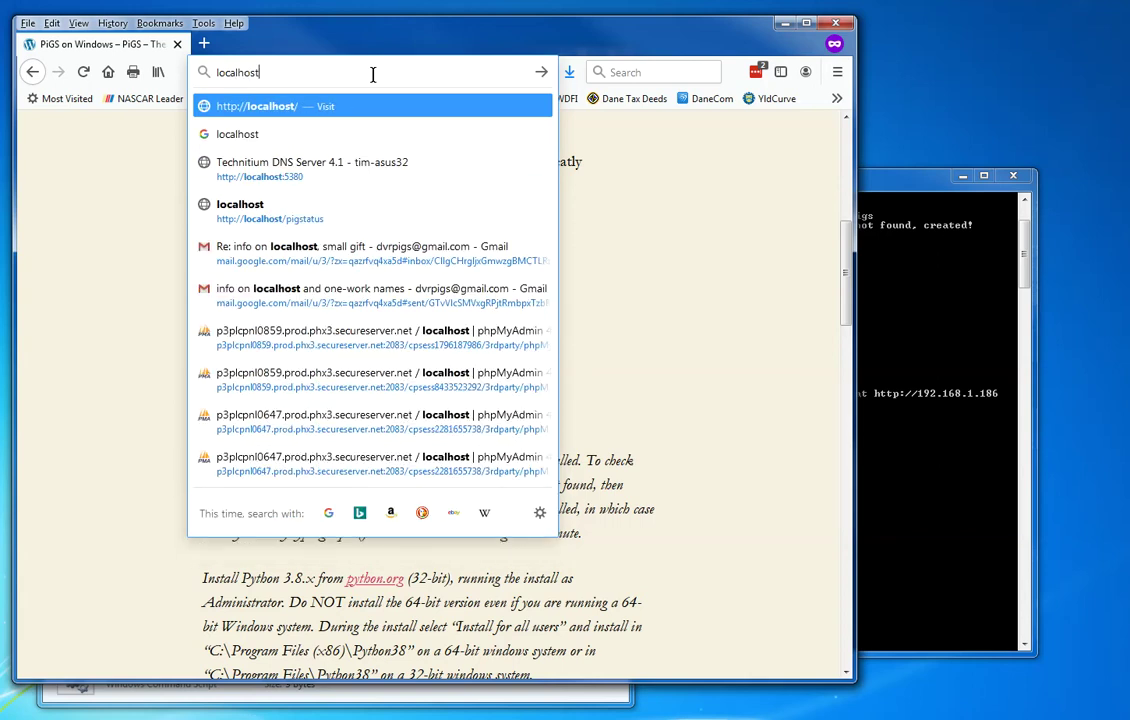
{"action": "key", "text": "Return"}
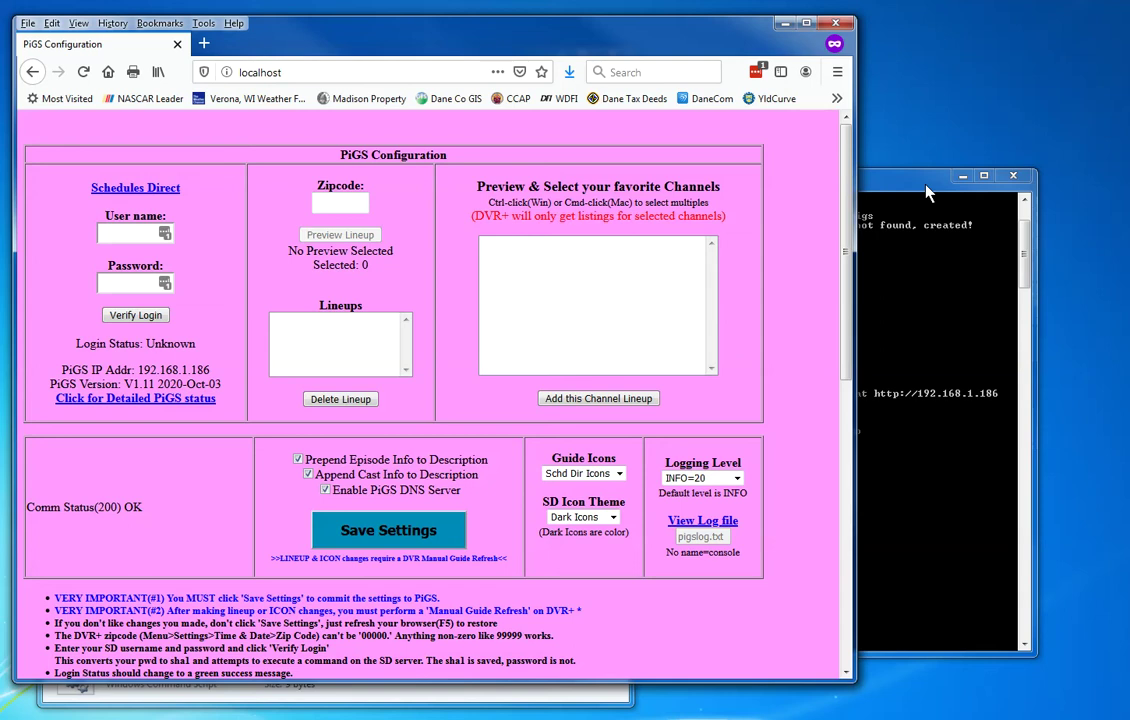
Arrange the console and browser windows and enter the Schedules Direct user name
{"action": "left_click_drag", "start_coordinate": [930, 187], "coordinate": [980, 216]}
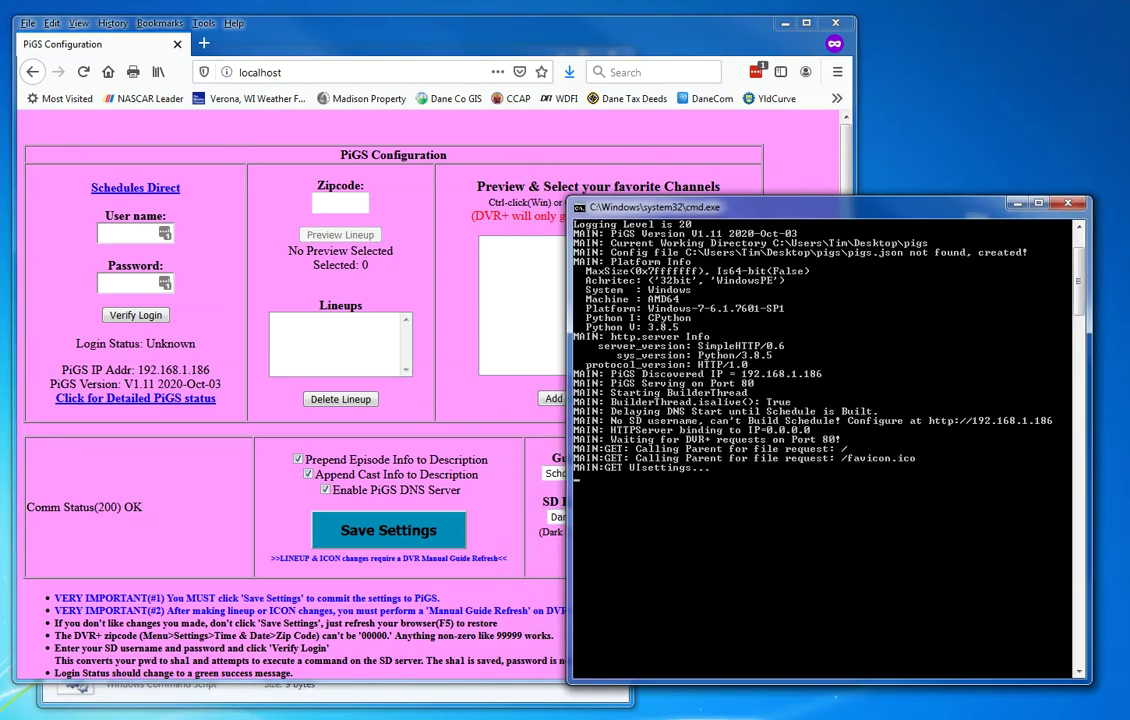
{"action": "left_click_drag", "start_coordinate": [540, 28], "coordinate": [556, 28]}
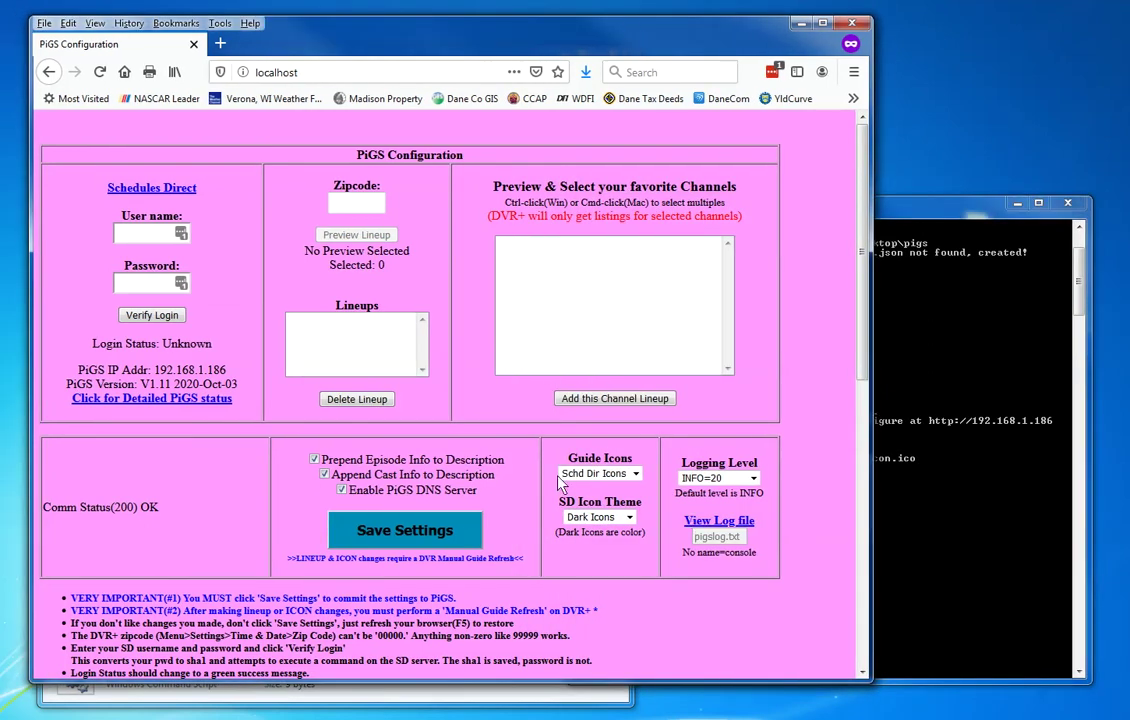
{"action": "left_click", "coordinate": [127, 233]}
{"action": "type", "text": "timepg"}
{"action": "left_click_drag", "start_coordinate": [365, 41], "coordinate": [150, 128]}
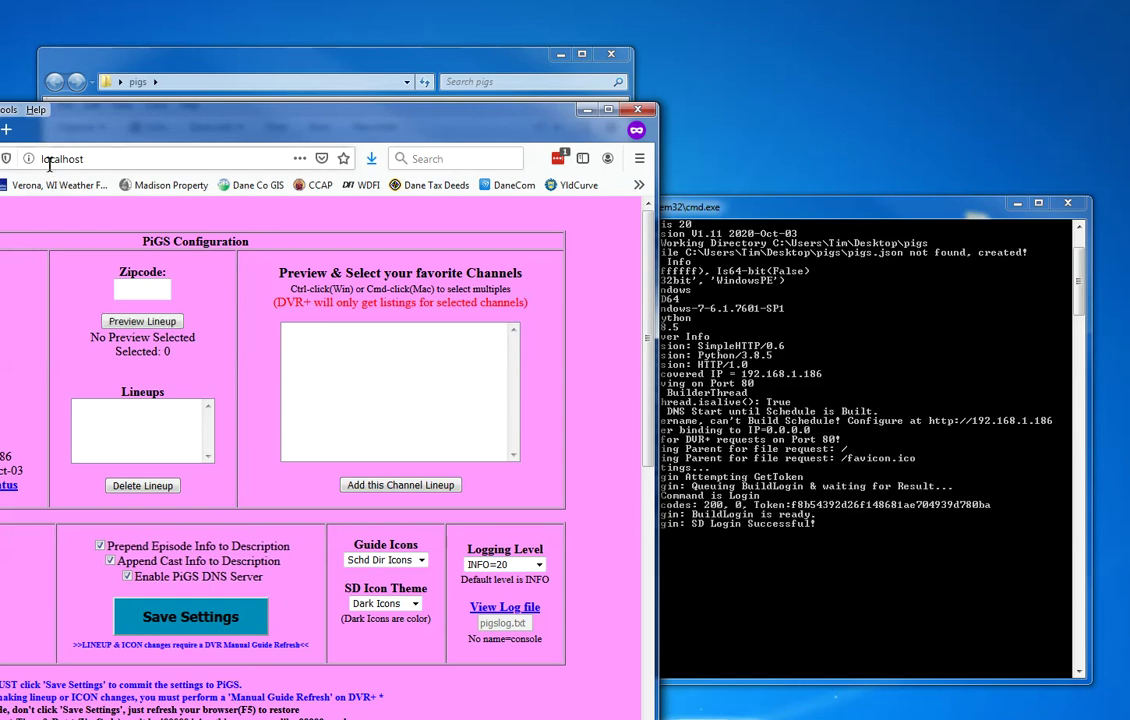
Restore the Firefox window to full view and select the Zipcode field
{"action": "left_click_drag", "start_coordinate": [100, 125], "coordinate": [381, 59]}
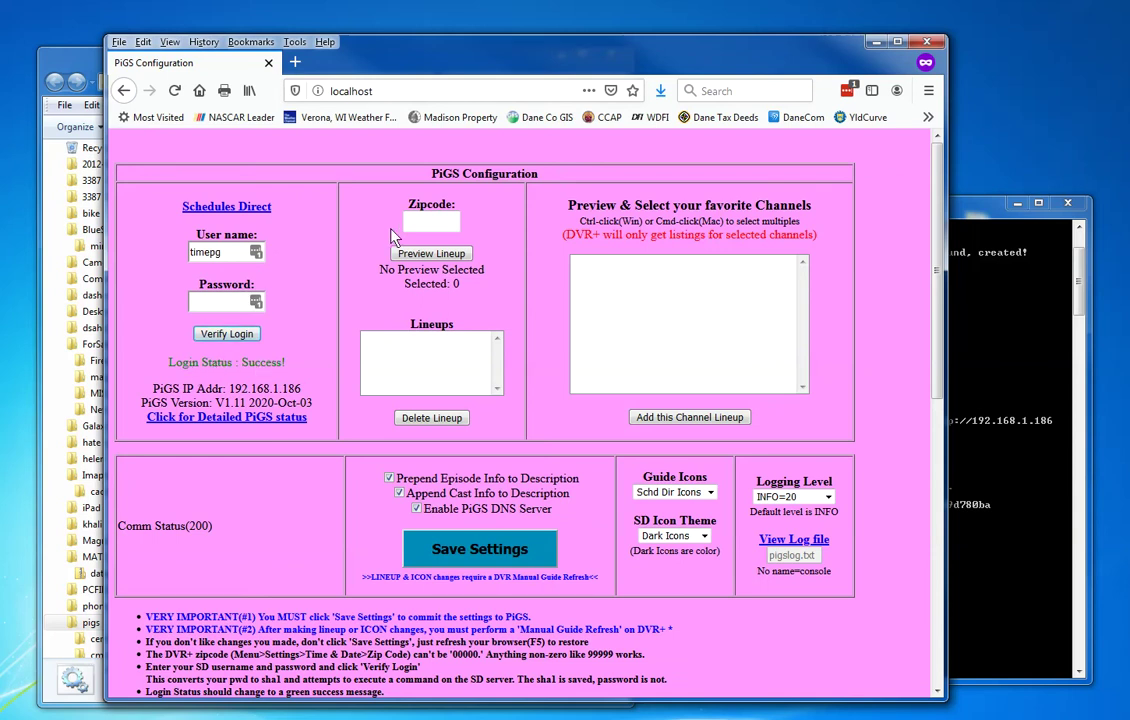
{"action": "left_click", "coordinate": [446, 224]}
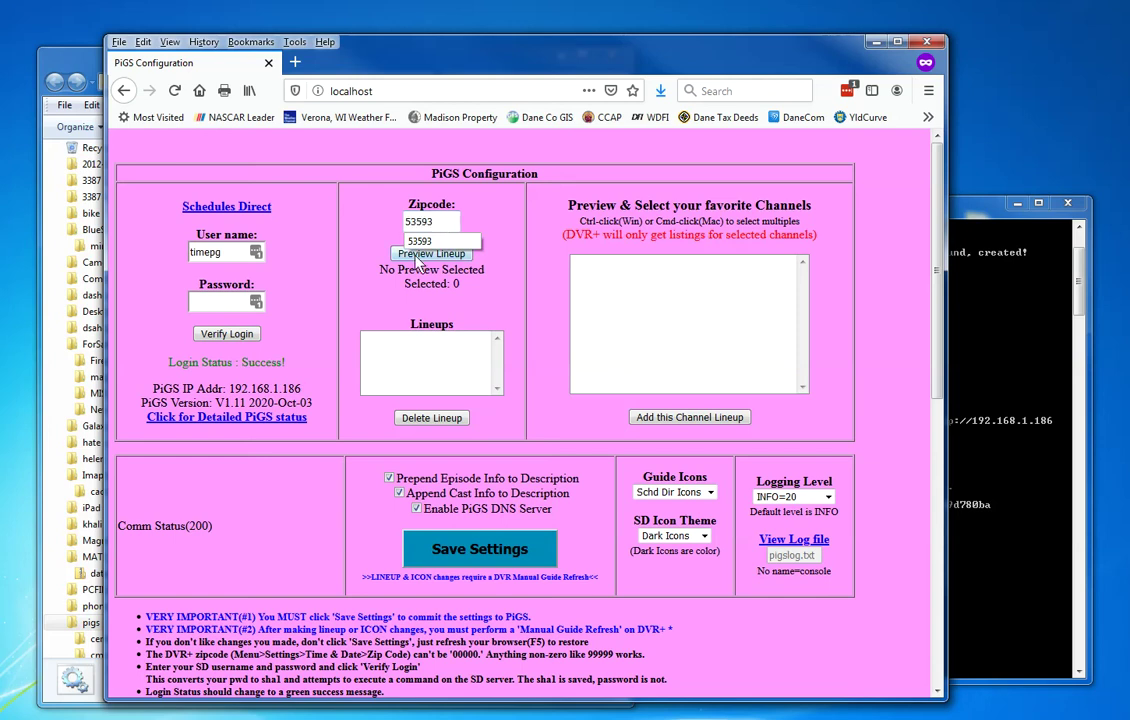
Preview the zip 53593 lineup and select channels 3.1 through 3.5
{"action": "left_click", "coordinate": [420, 241]}
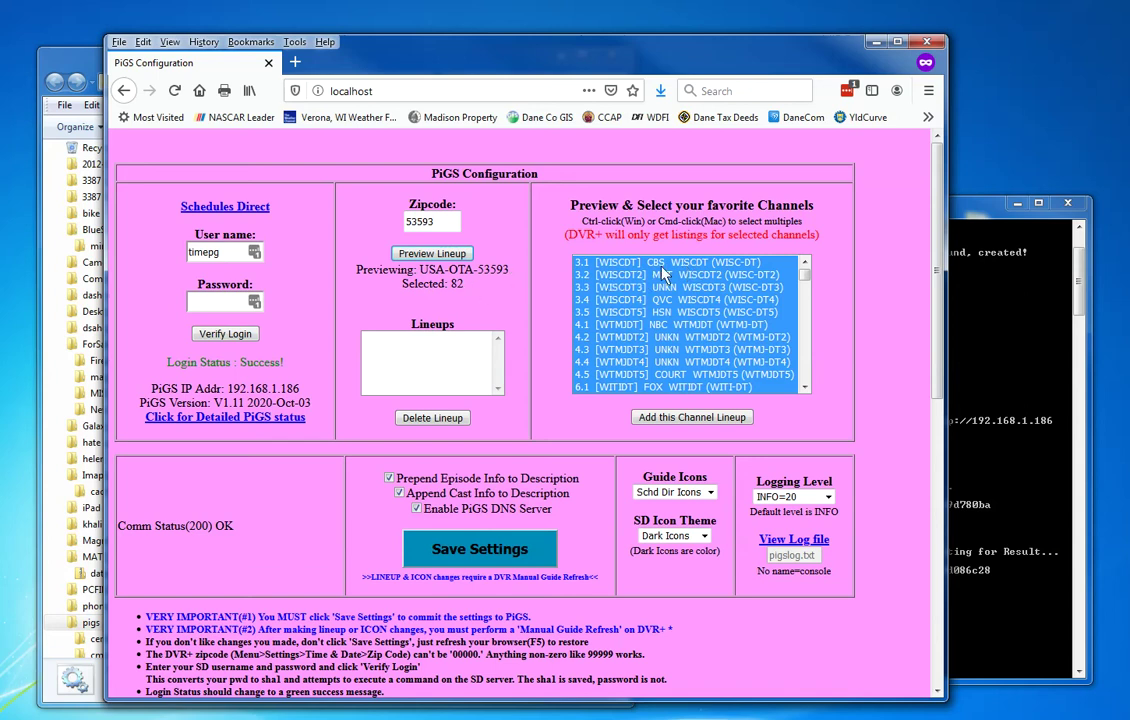
{"action": "left_click", "coordinate": [665, 266]}
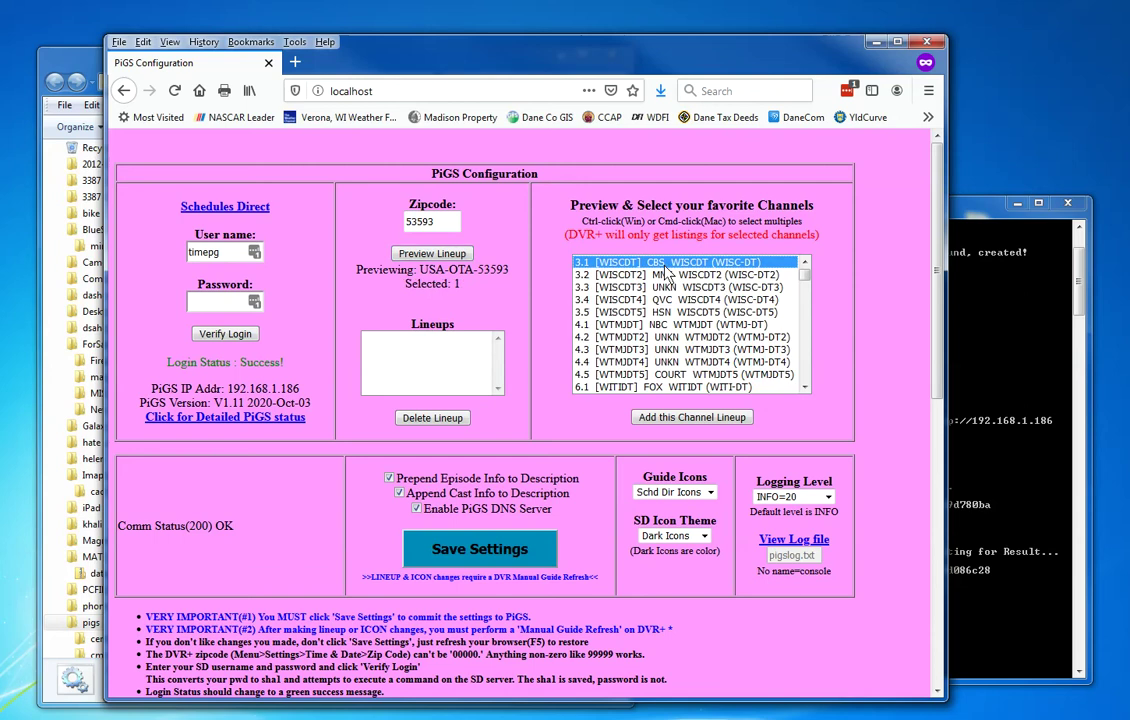
{"action": "left_click_drag", "start_coordinate": [665, 273], "coordinate": [666, 295]}
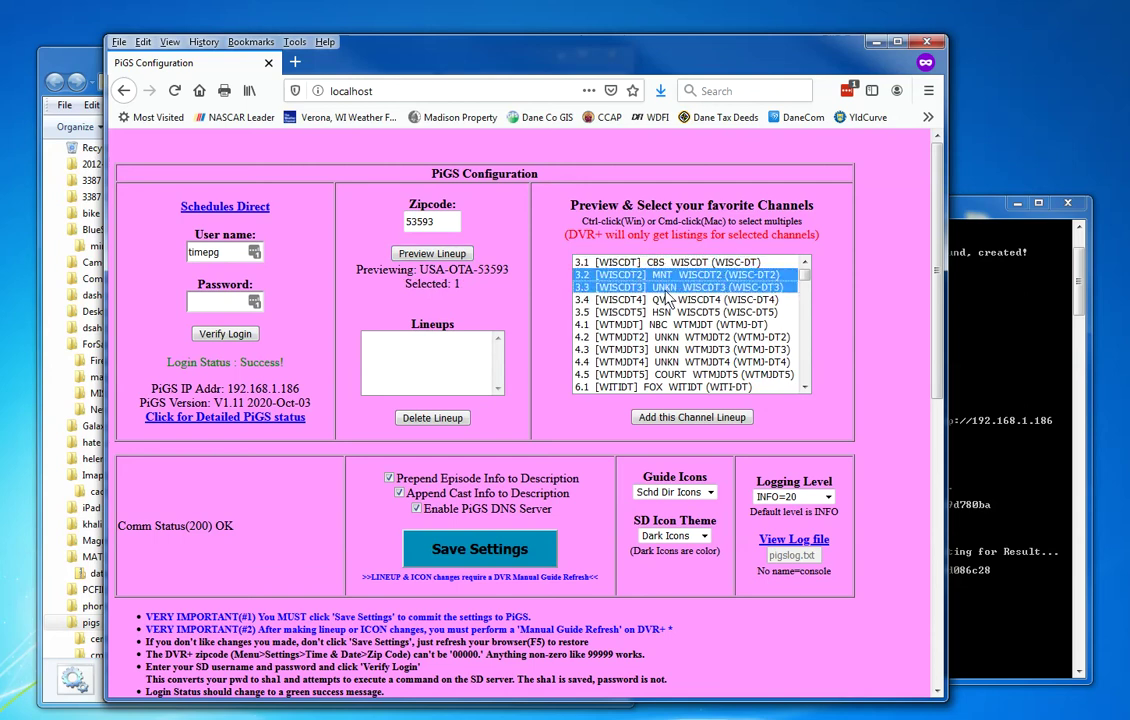
{"action": "left_click", "coordinate": [669, 263], "text": "ctrl"}
{"action": "left_click", "coordinate": [662, 302], "text": "ctrl"}
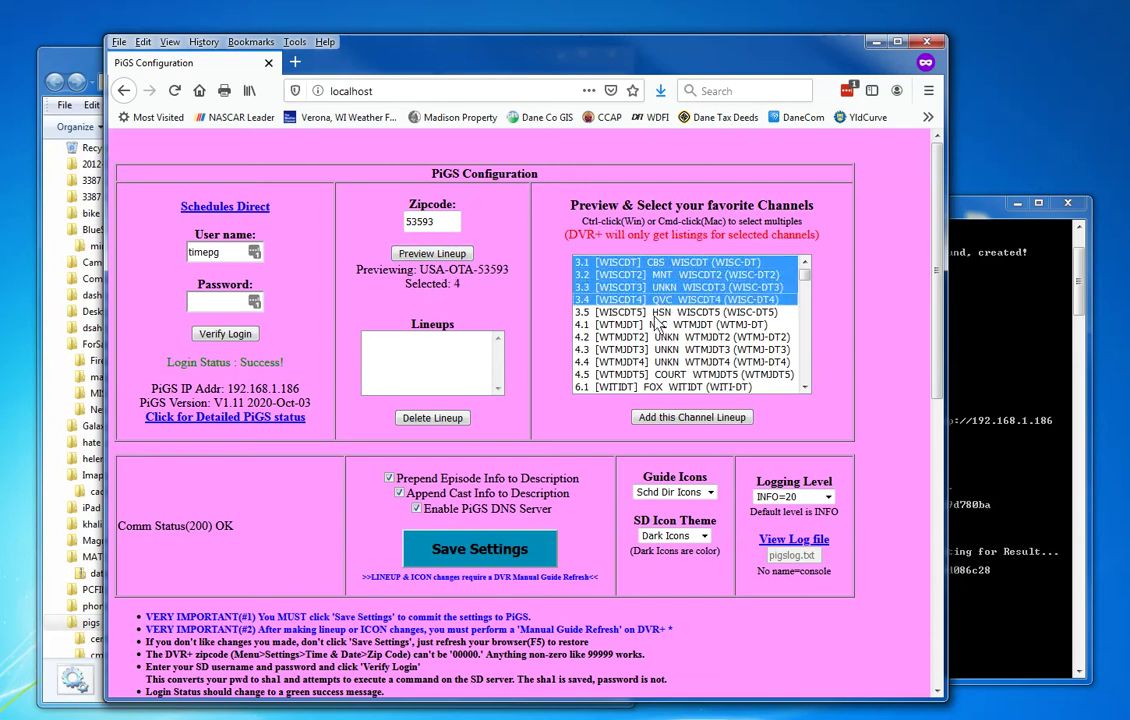
{"action": "left_click", "coordinate": [654, 313], "text": "ctrl"}
Add channels 15.1–15.5 and the 21.x–22.x channels, leaving out 23.1
{"action": "scroll", "coordinate": [665, 330], "scroll_direction": "down", "scroll_amount": 8}
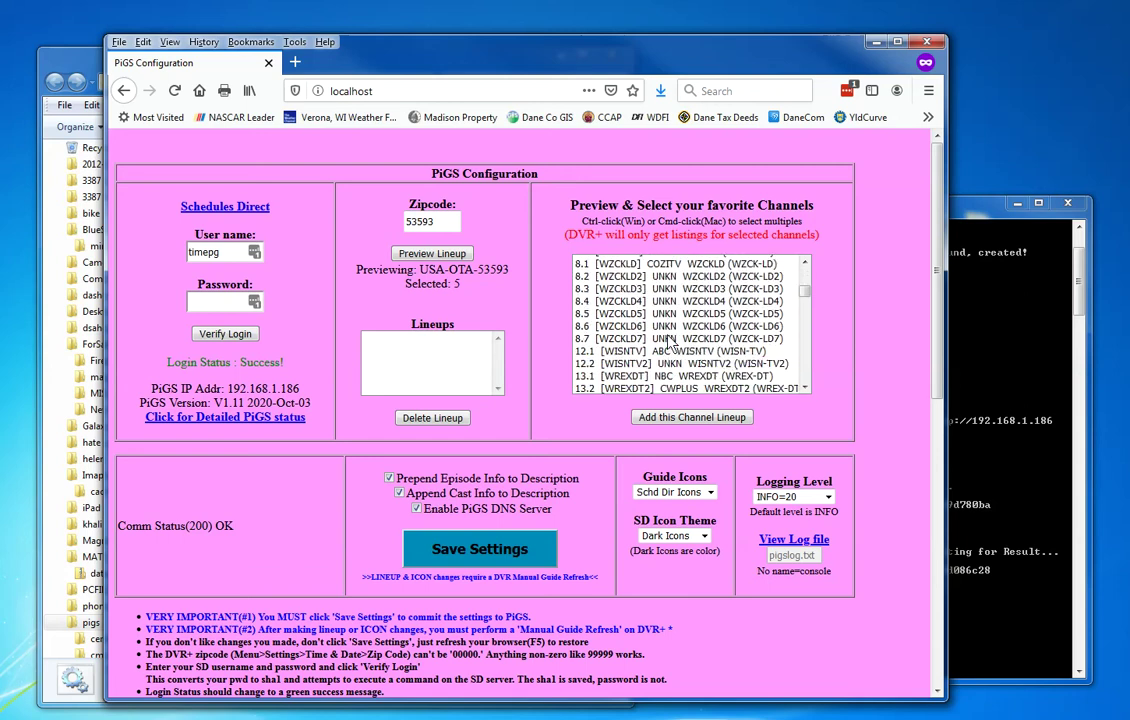
{"action": "scroll", "coordinate": [670, 341], "scroll_direction": "down", "scroll_amount": 3}
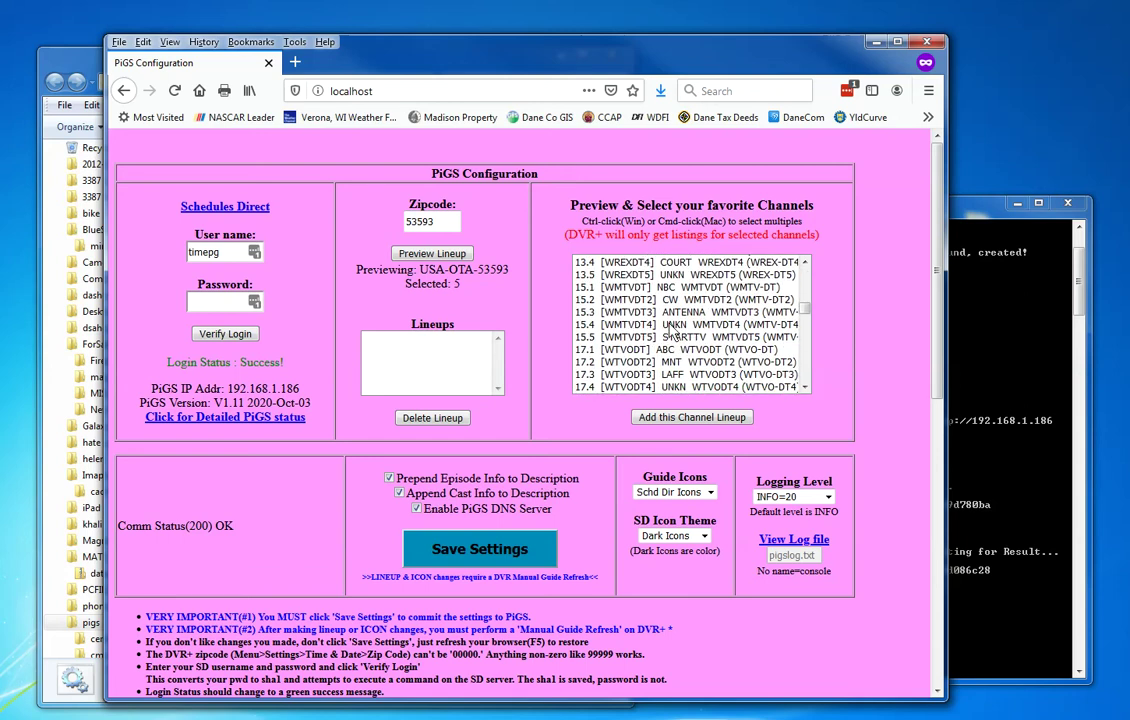
{"action": "left_click_drag", "start_coordinate": [655, 290], "coordinate": [657, 340]}
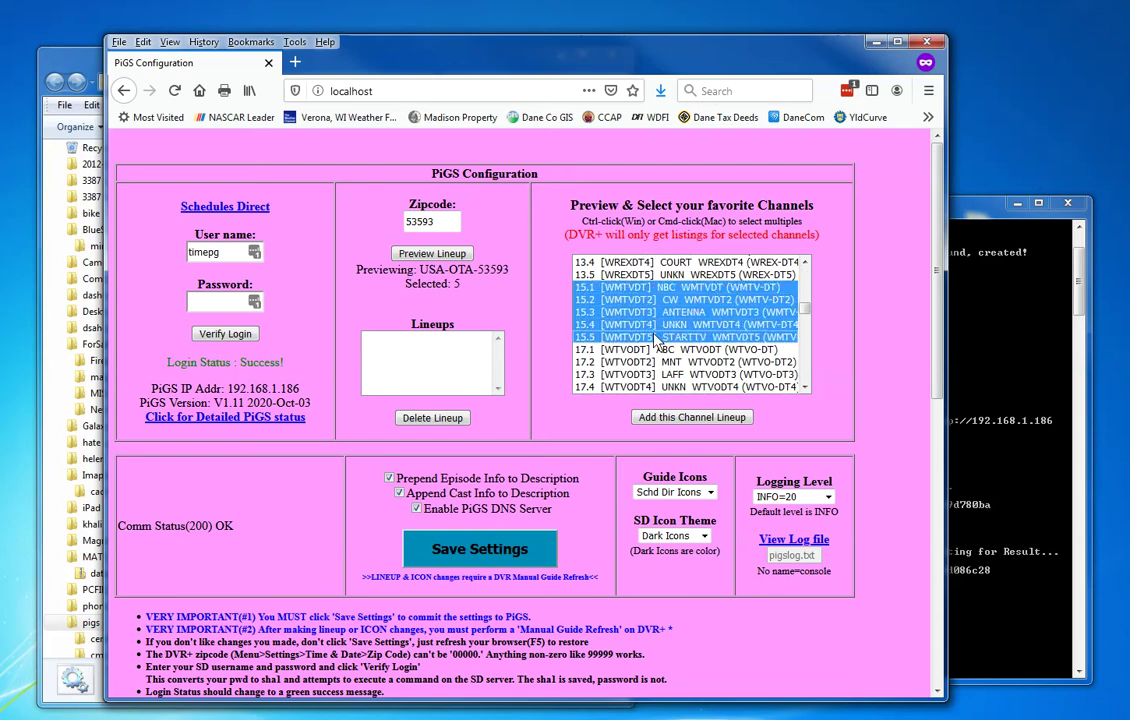
{"action": "scroll", "coordinate": [657, 341], "scroll_direction": "down", "scroll_amount": 4}
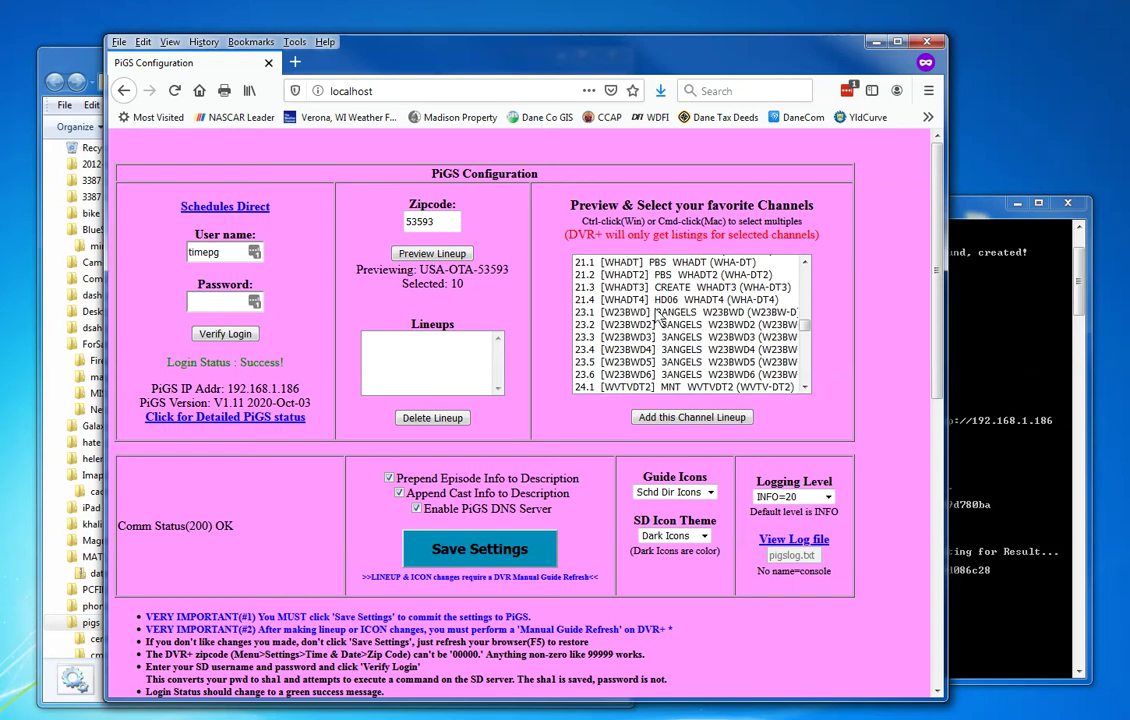
{"action": "left_click_drag", "start_coordinate": [648, 270], "coordinate": [648, 313]}
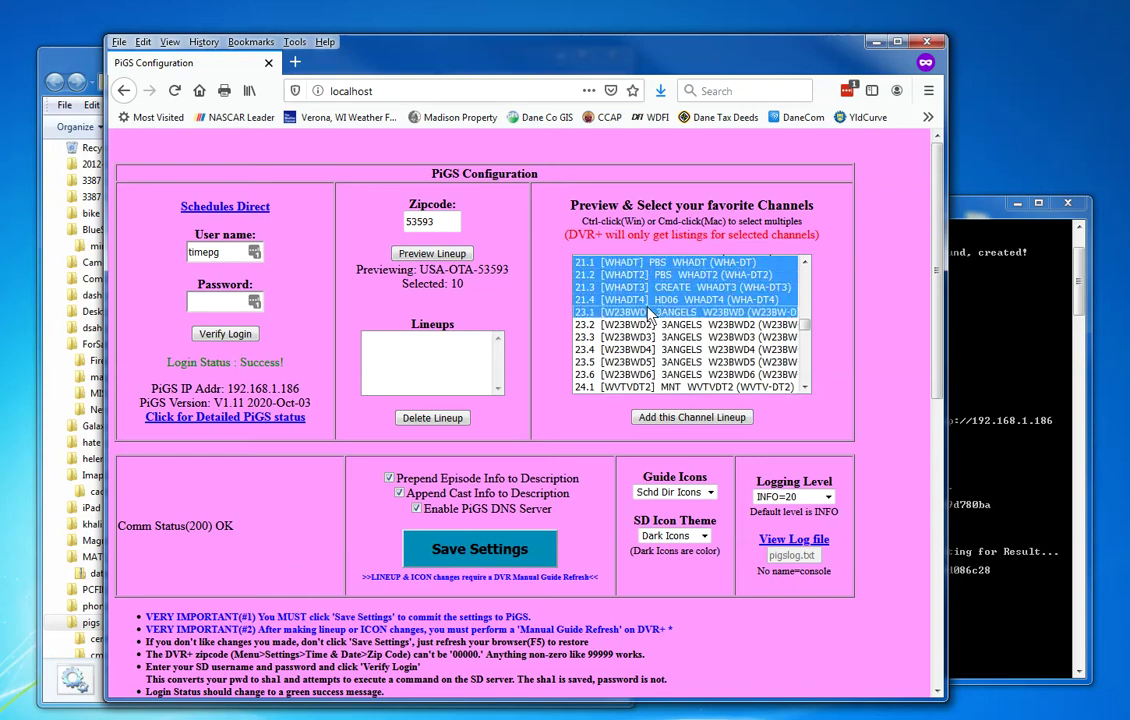
{"action": "left_click", "coordinate": [645, 301], "text": "ctrl"}
{"action": "left_click", "coordinate": [647, 301], "text": "ctrl"}
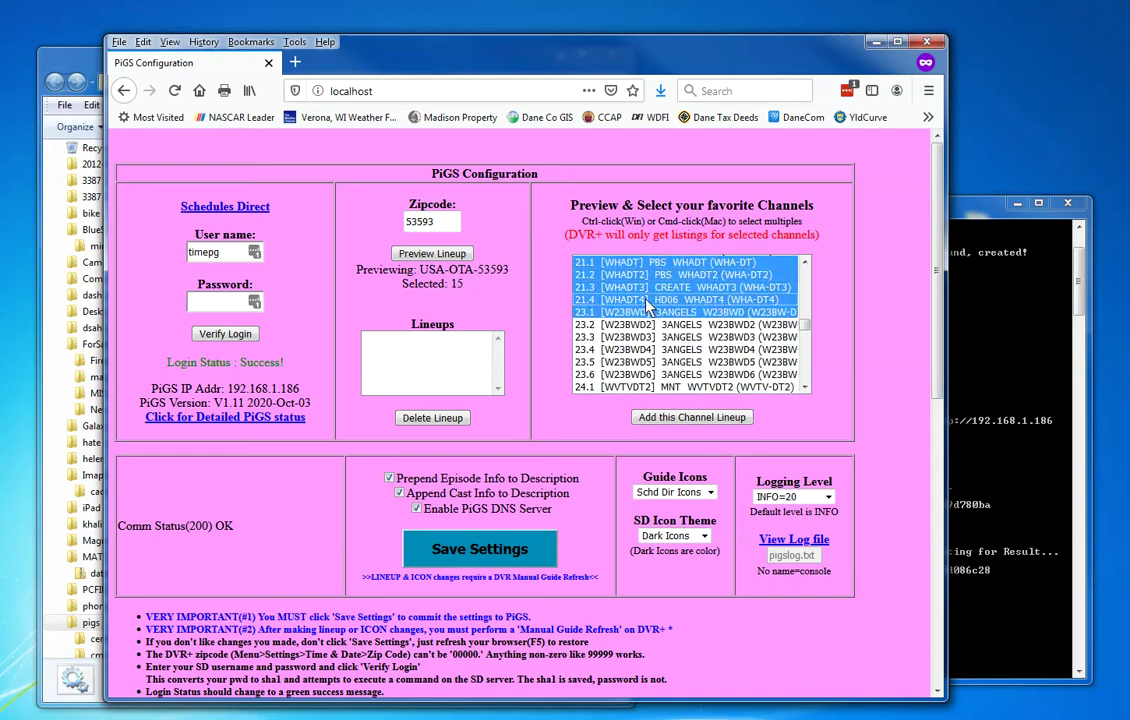
{"action": "left_click", "coordinate": [648, 313], "text": "ctrl"}
Add channels 27.1–27.5, 47.1–47.4 and the 57.x channels, then save the USA-OTA-53593 lineup
{"action": "scroll", "coordinate": [650, 322], "scroll_direction": "down", "scroll_amount": 4}
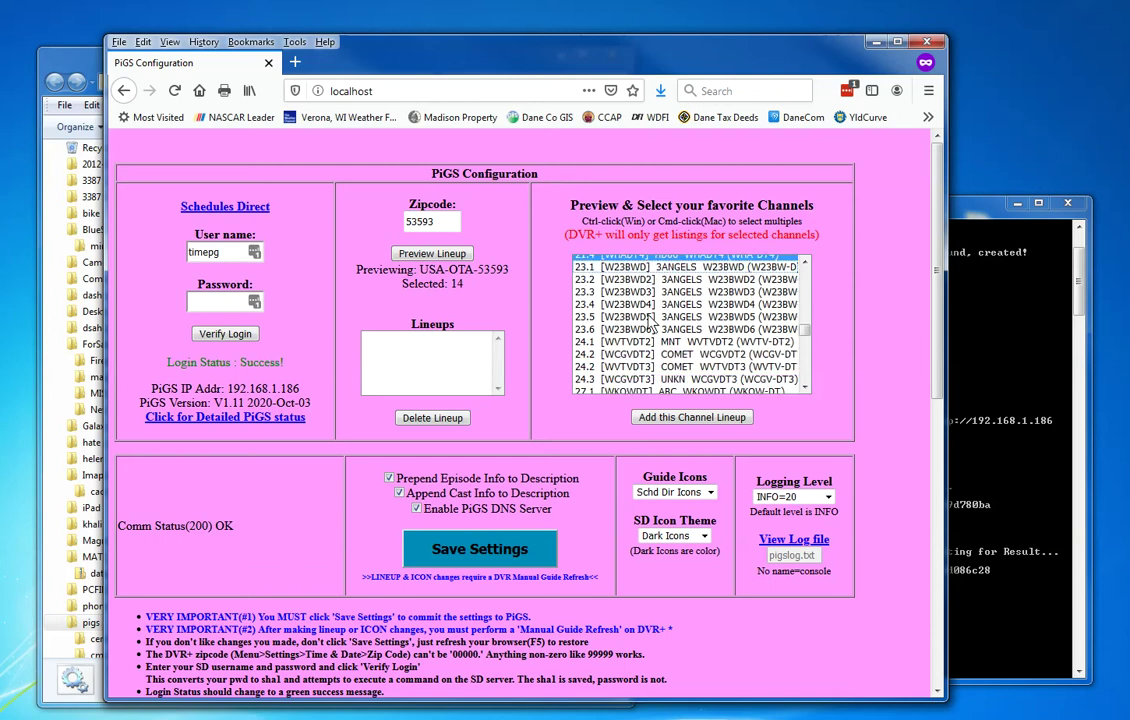
{"action": "scroll", "coordinate": [644, 279], "scroll_direction": "up", "scroll_amount": 1}
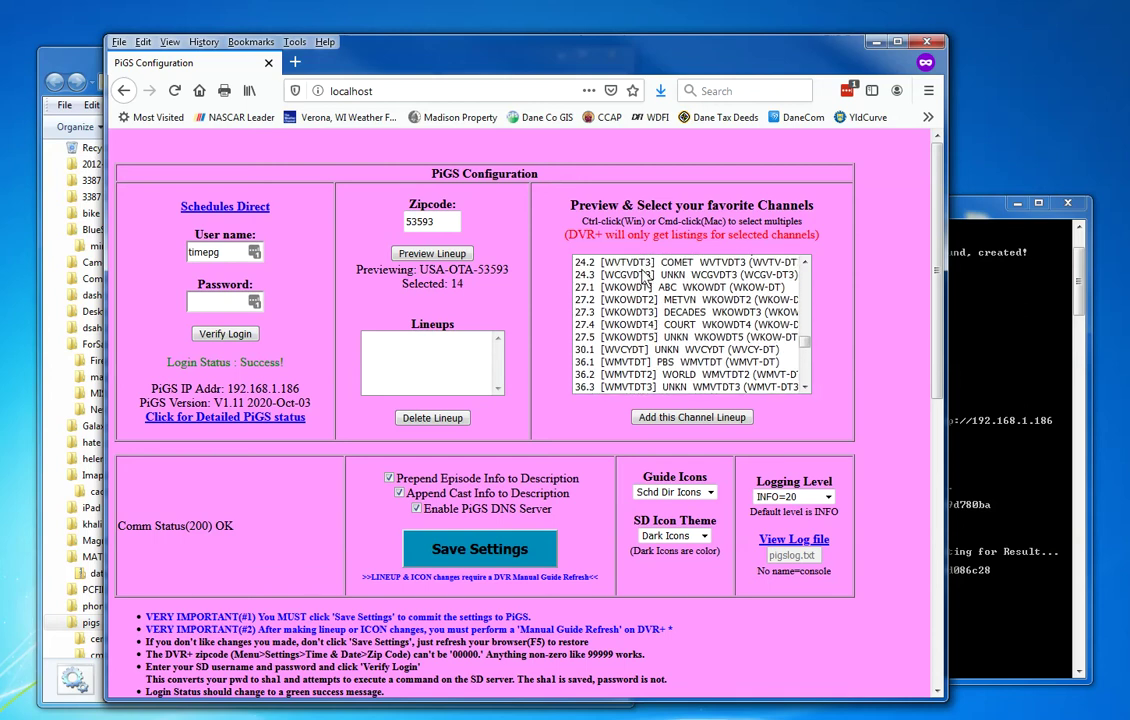
{"action": "left_click_drag", "start_coordinate": [641, 289], "coordinate": [639, 340]}
{"action": "scroll", "coordinate": [641, 340], "scroll_direction": "down", "scroll_amount": 4}
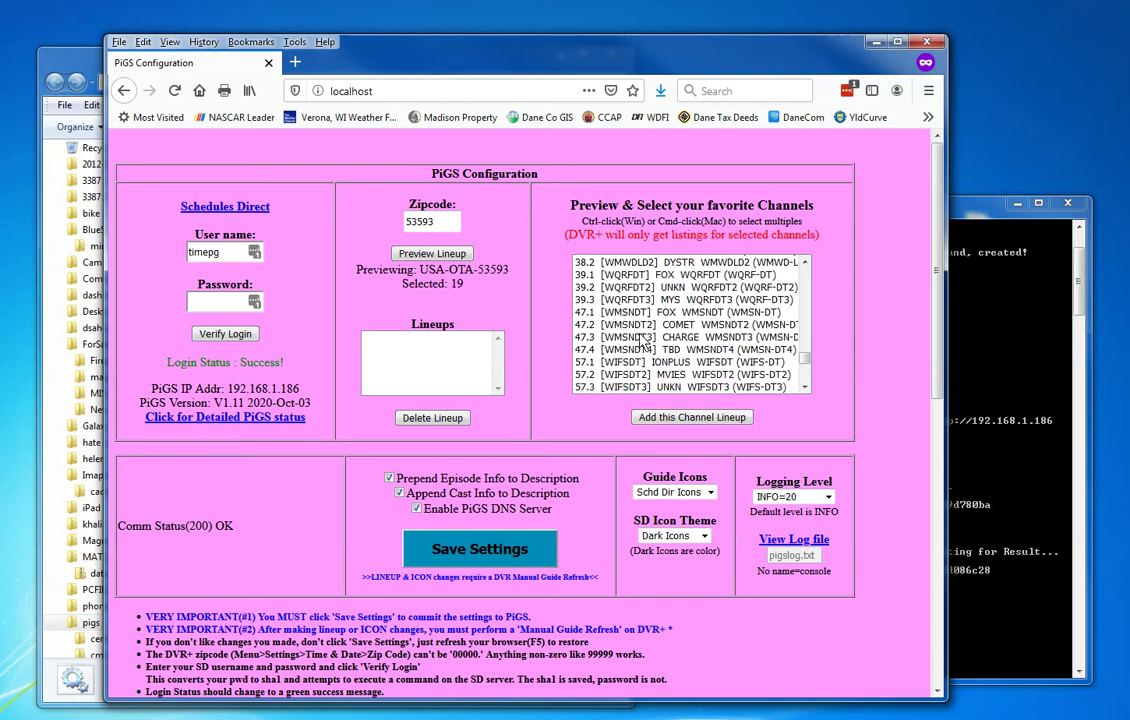
{"action": "left_click_drag", "start_coordinate": [643, 318], "coordinate": [643, 356]}
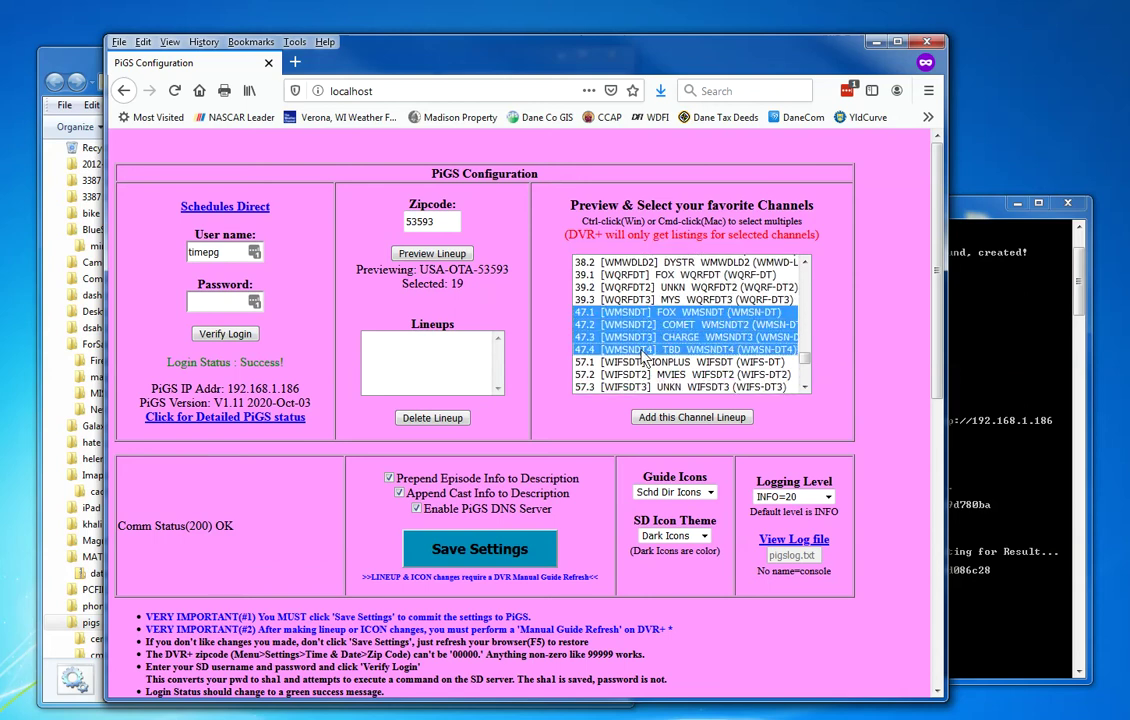
{"action": "scroll", "coordinate": [646, 358], "scroll_direction": "down", "scroll_amount": 2}
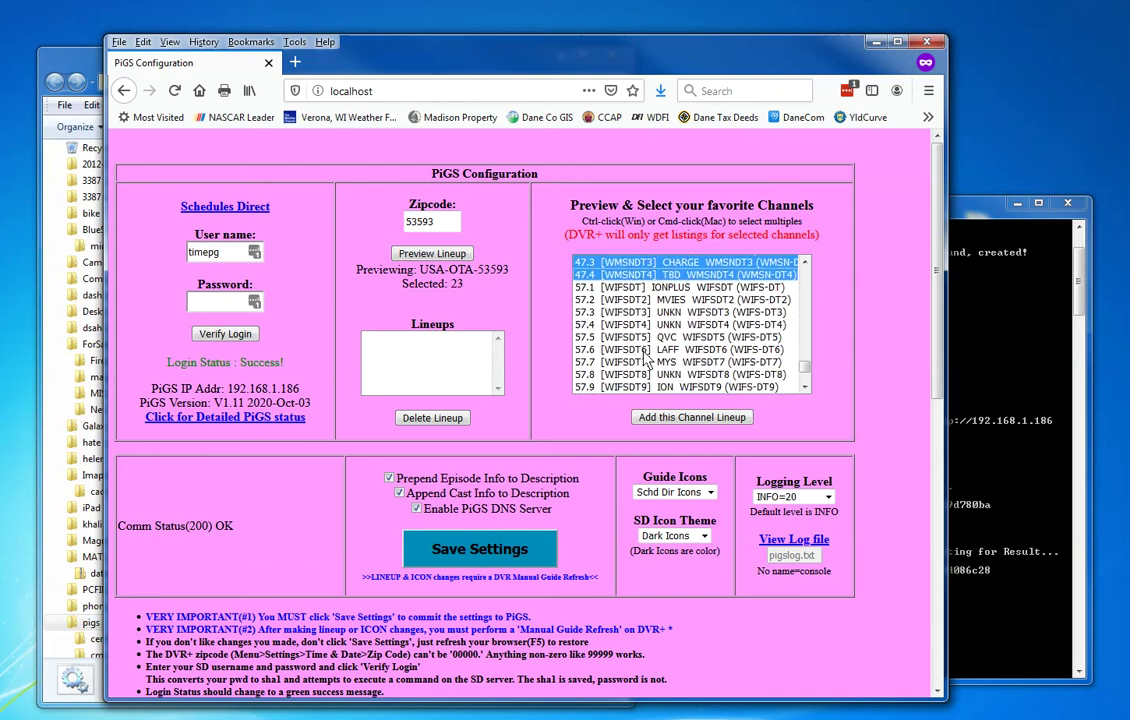
{"action": "left_click_drag", "start_coordinate": [641, 300], "coordinate": [653, 388]}
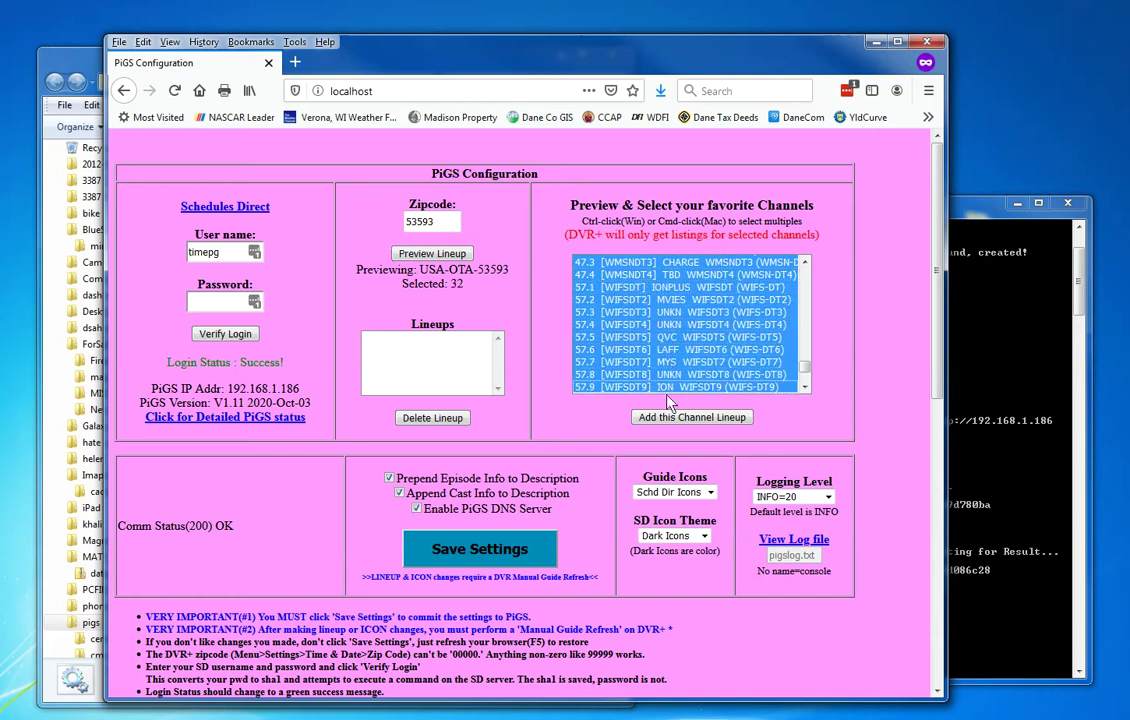
{"action": "left_click", "coordinate": [694, 421]}
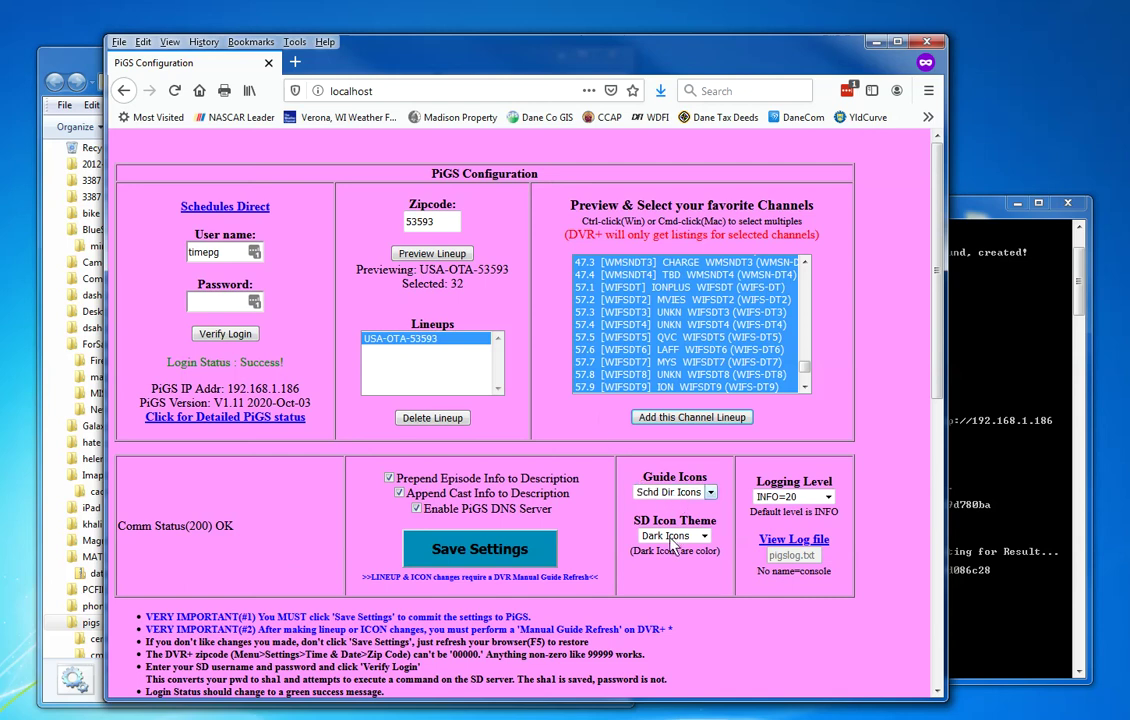
Save the PiGS configuration with the USA-OTA-53593 lineup and 32 channels
{"action": "left_click", "coordinate": [470, 548]}
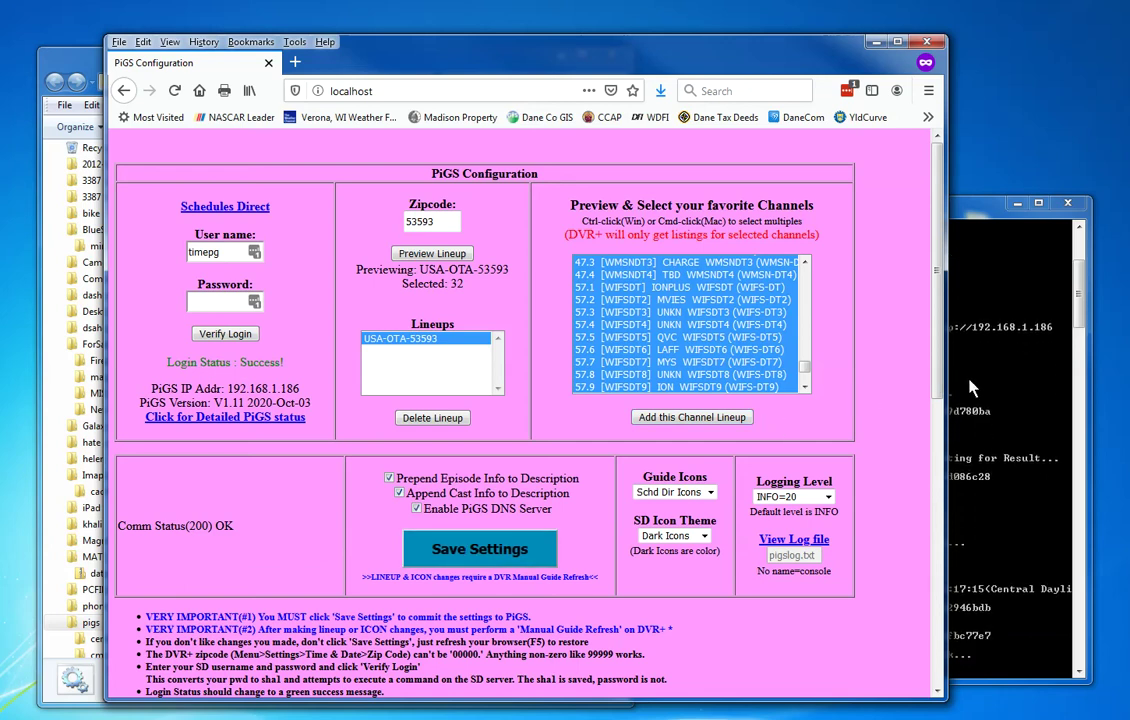
{"action": "left_click", "coordinate": [854, 330]}
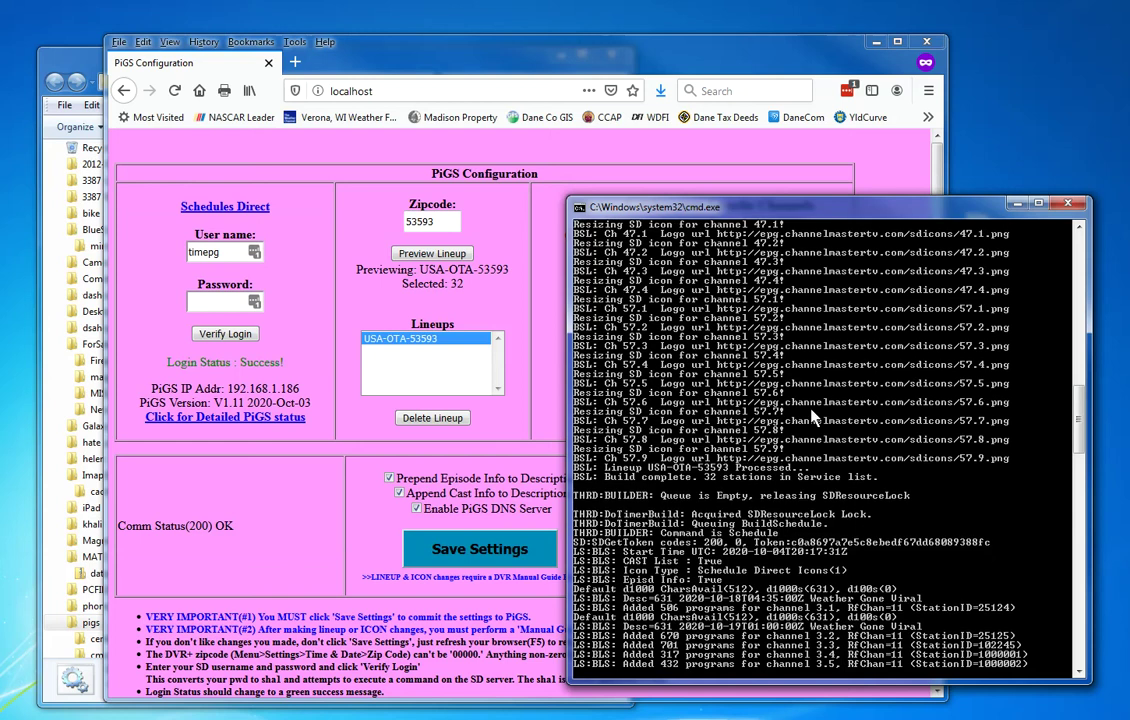
Review the console log of the 32-station schedule build, then return to the PiGS configuration page
{"action": "scroll", "coordinate": [812, 418], "scroll_direction": "up", "scroll_amount": 3}
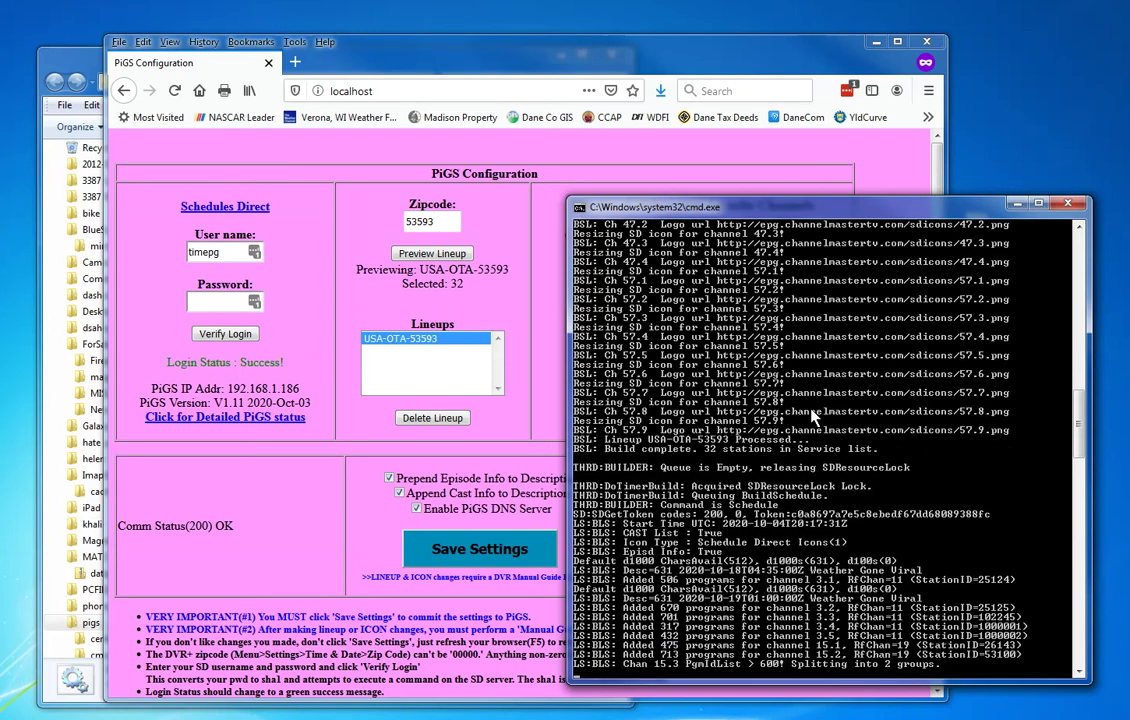
{"action": "scroll", "coordinate": [812, 418], "scroll_direction": "down", "scroll_amount": 4}
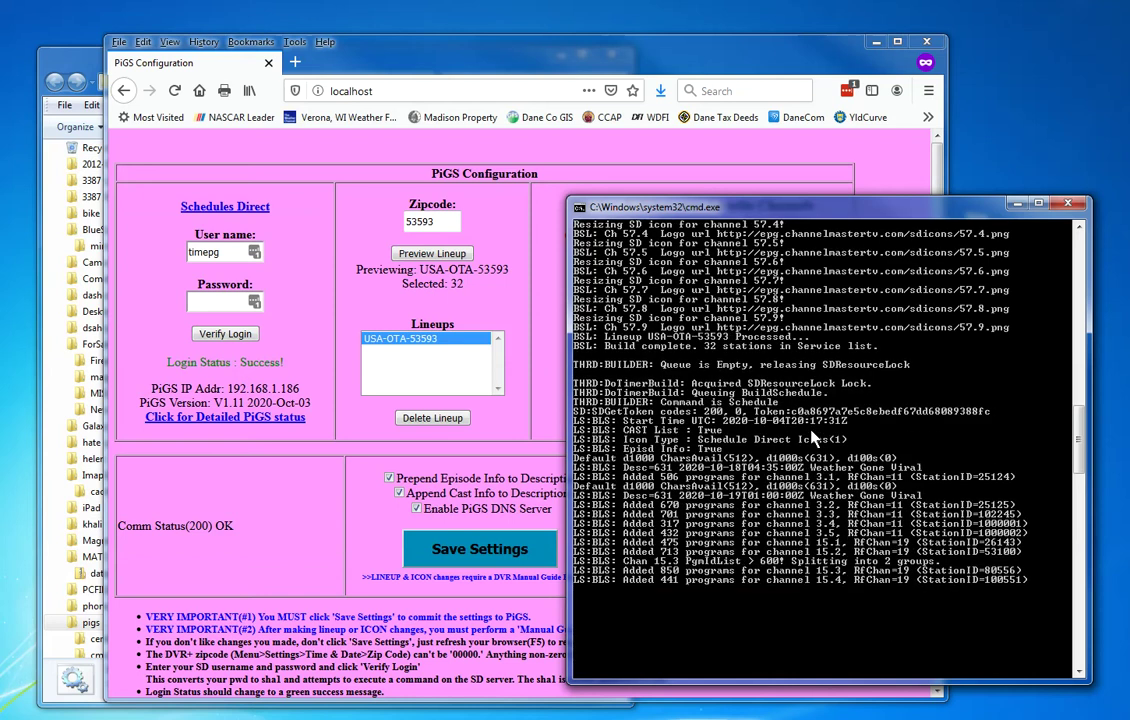
{"action": "scroll", "coordinate": [812, 437], "scroll_direction": "down", "scroll_amount": 5}
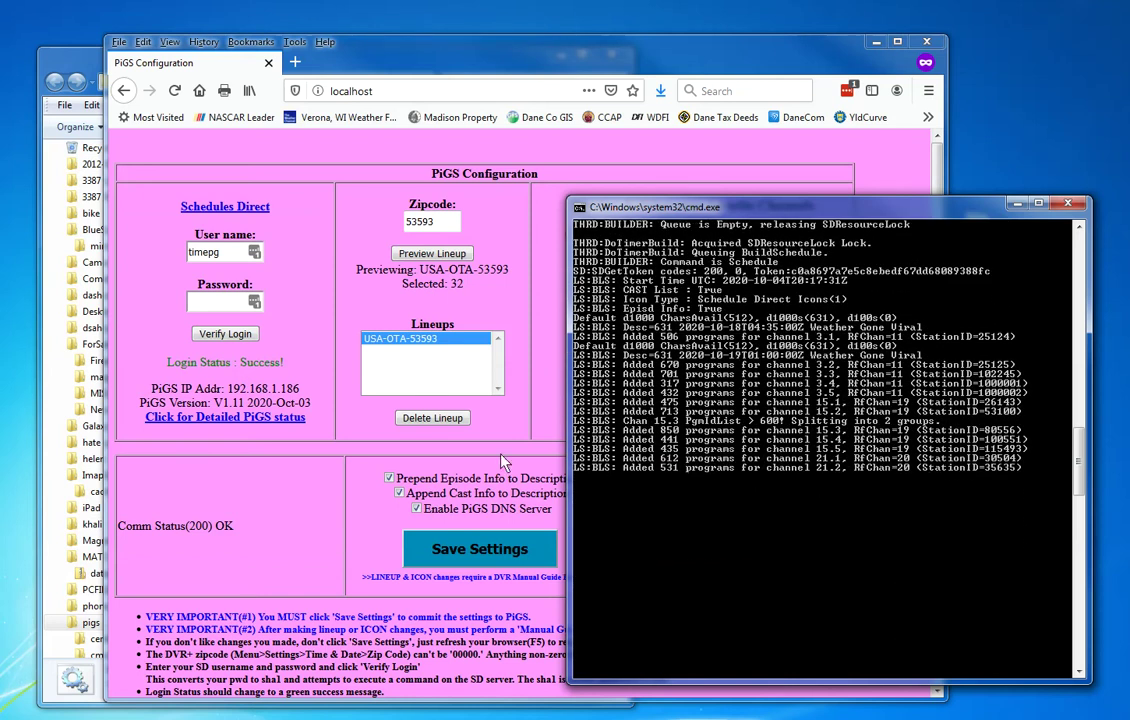
{"action": "left_click", "coordinate": [395, 158]}
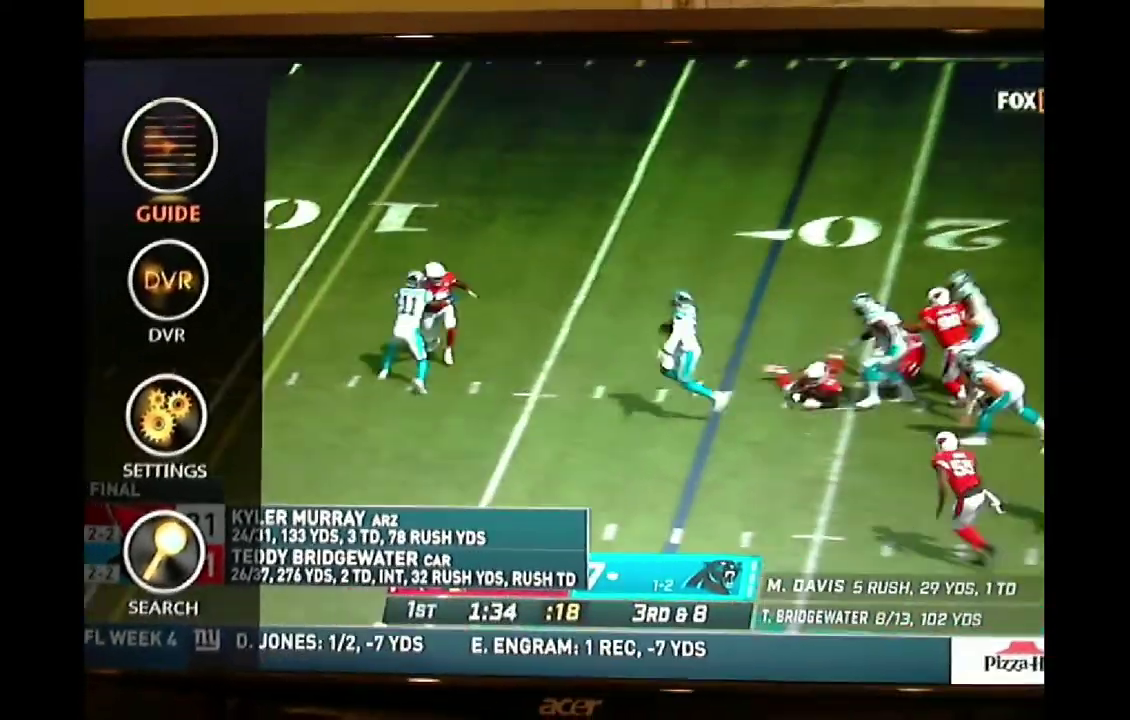
On the DVR+, go to Settings > Network Setup > Advanced Settings
{"action": "key", "text": "Down"}
{"action": "key", "text": "Down"}
{"action": "key", "text": "Down"}
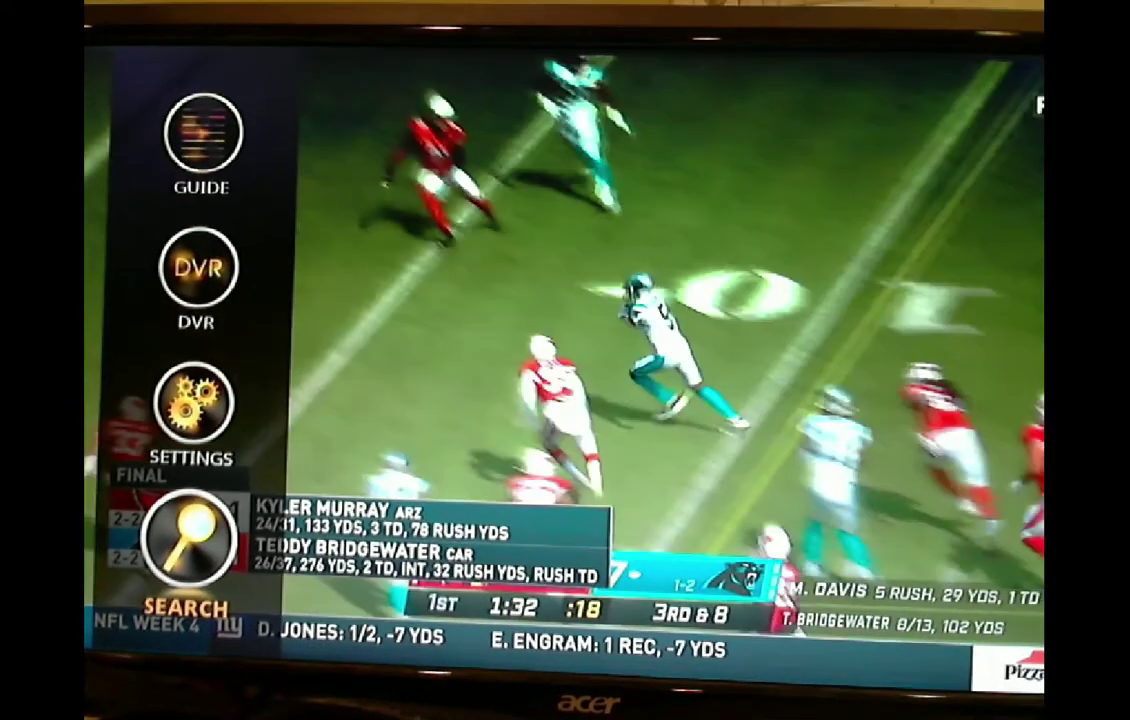
{"action": "key", "text": "Up"}
{"action": "key", "text": "Return"}
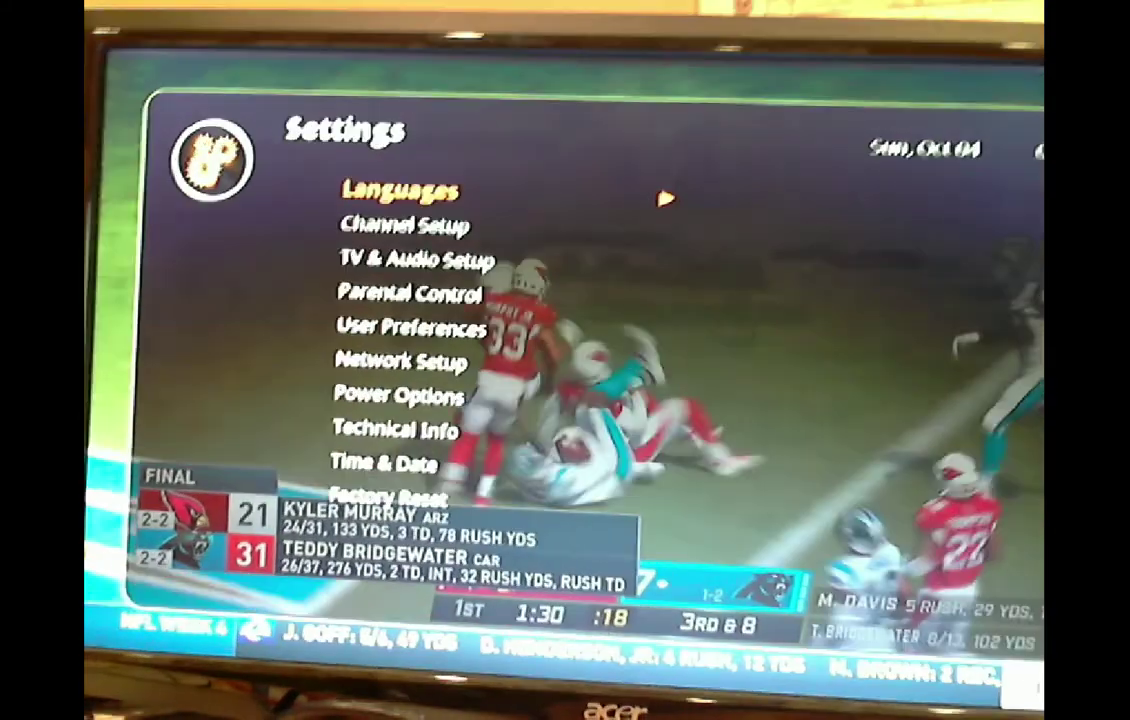
{"action": "key", "text": "Down"}
{"action": "key", "text": "Down"}
{"action": "key", "text": "Down"}
{"action": "key", "text": "Down"}
{"action": "key", "text": "Down"}
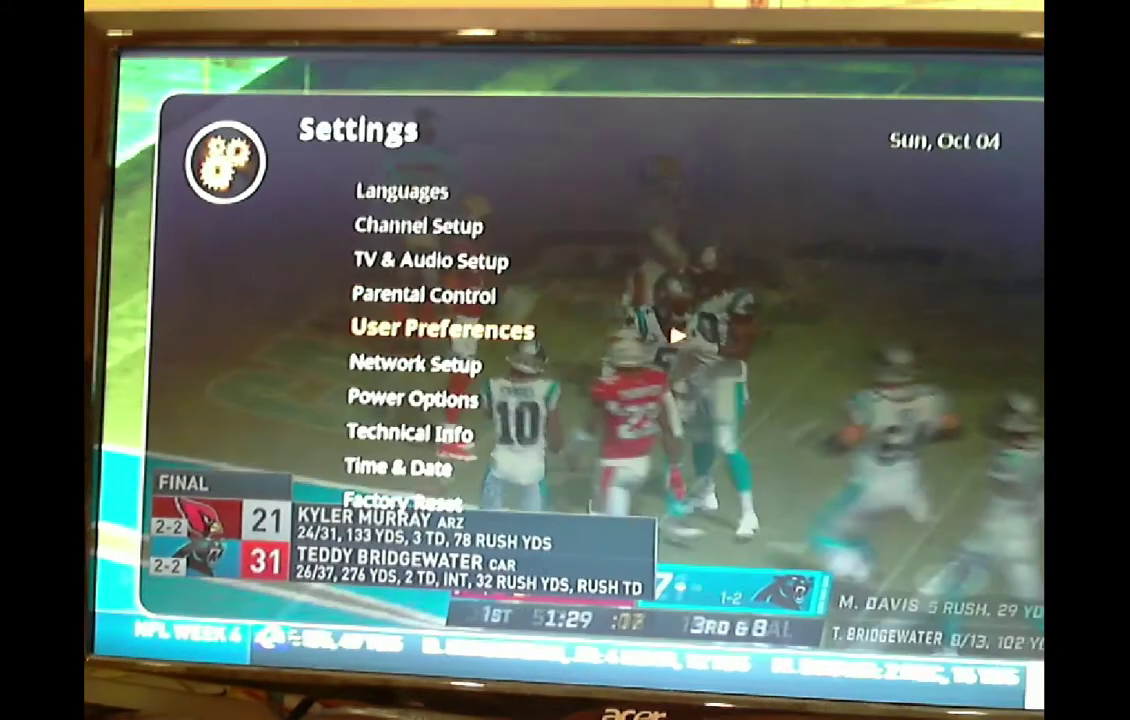
{"action": "key", "text": "Return"}
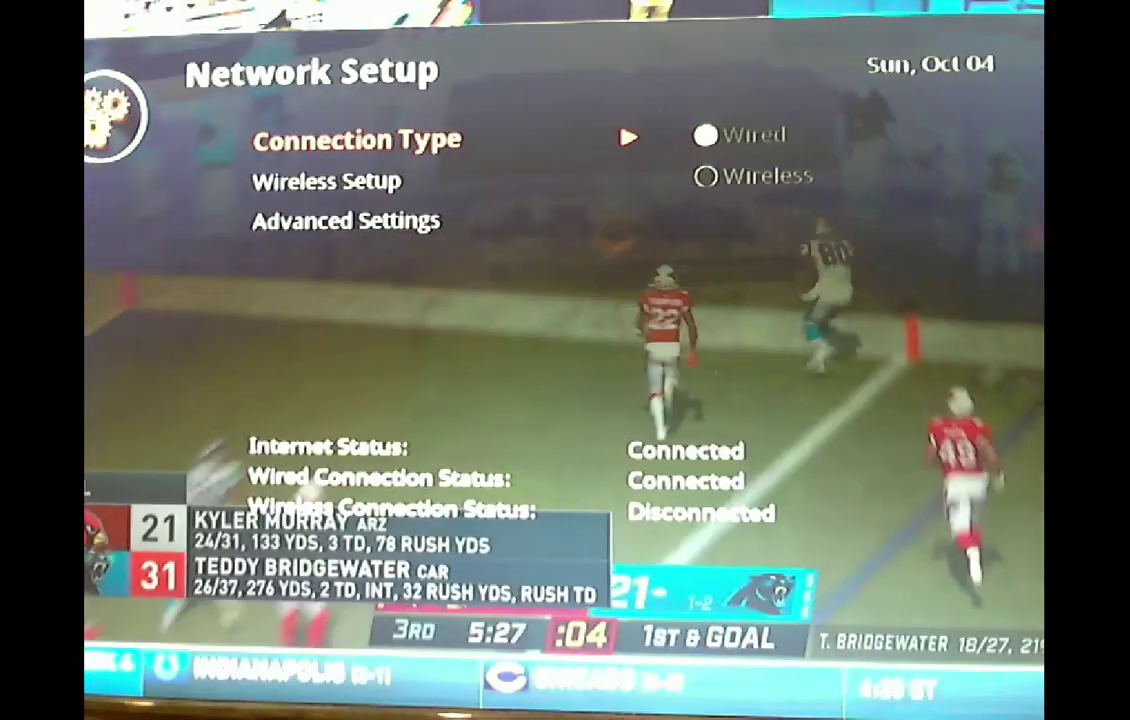
{"action": "key", "text": "Down"}
{"action": "key", "text": "Down"}
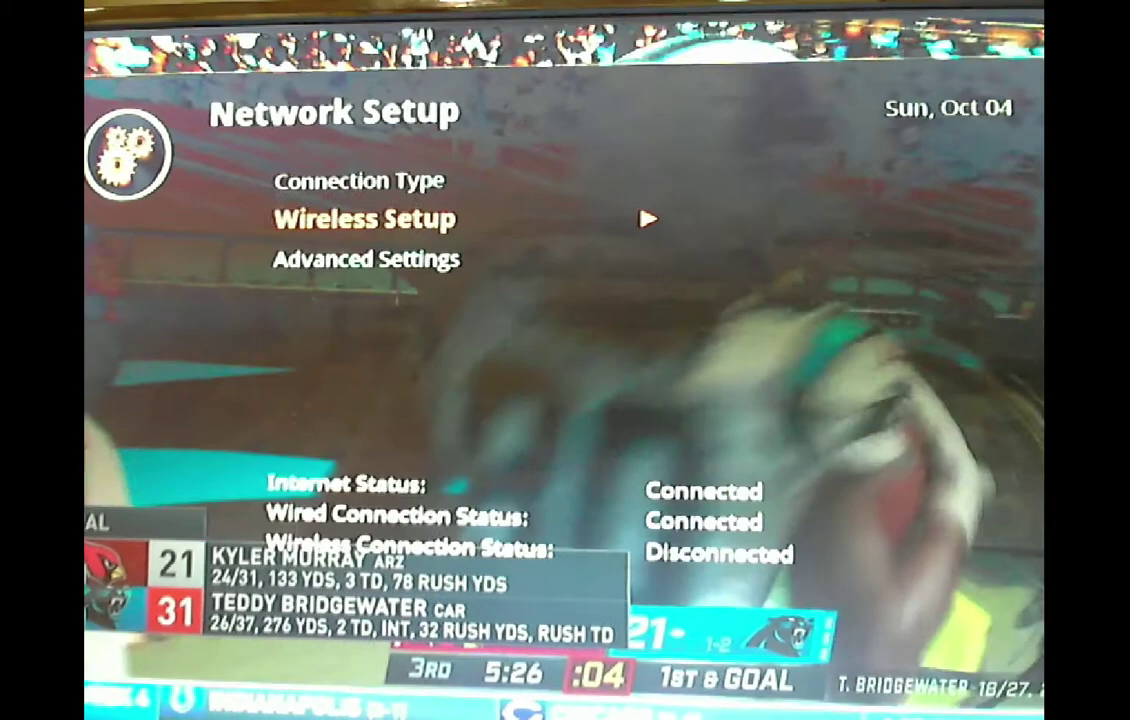
{"action": "key", "text": "Return"}
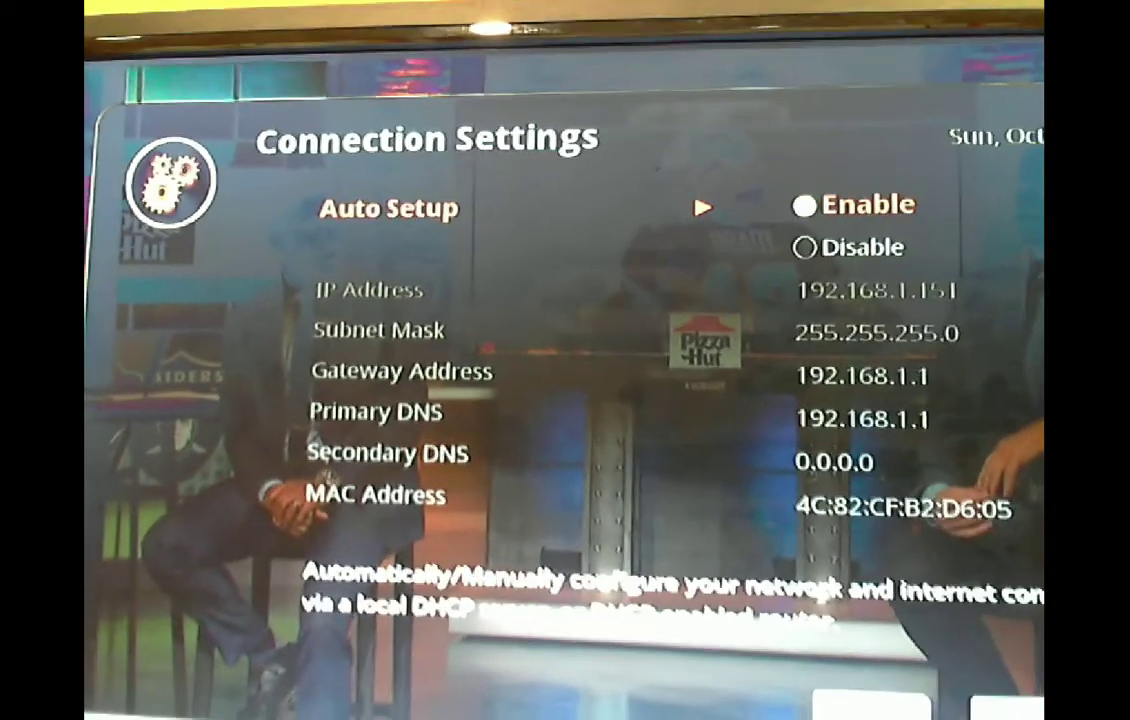
Disable Auto Setup, set the IP address to 192.168.1.151, and move to Primary DNS
{"action": "key", "text": "Down"}
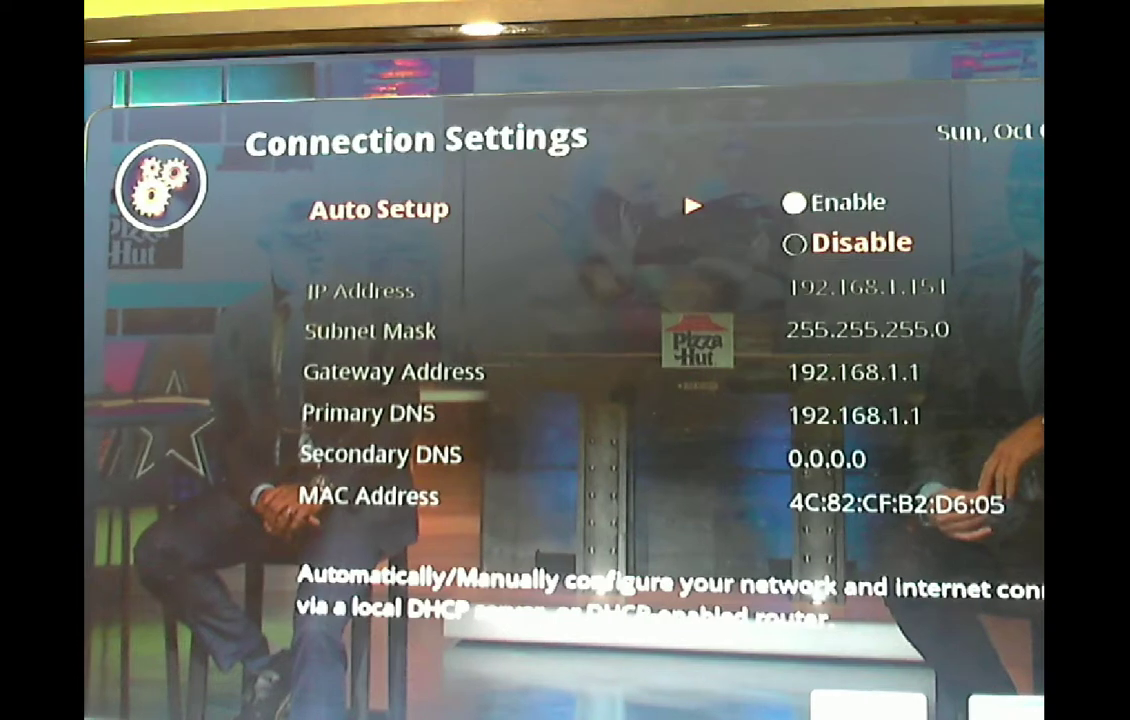
{"action": "key", "text": "Return"}
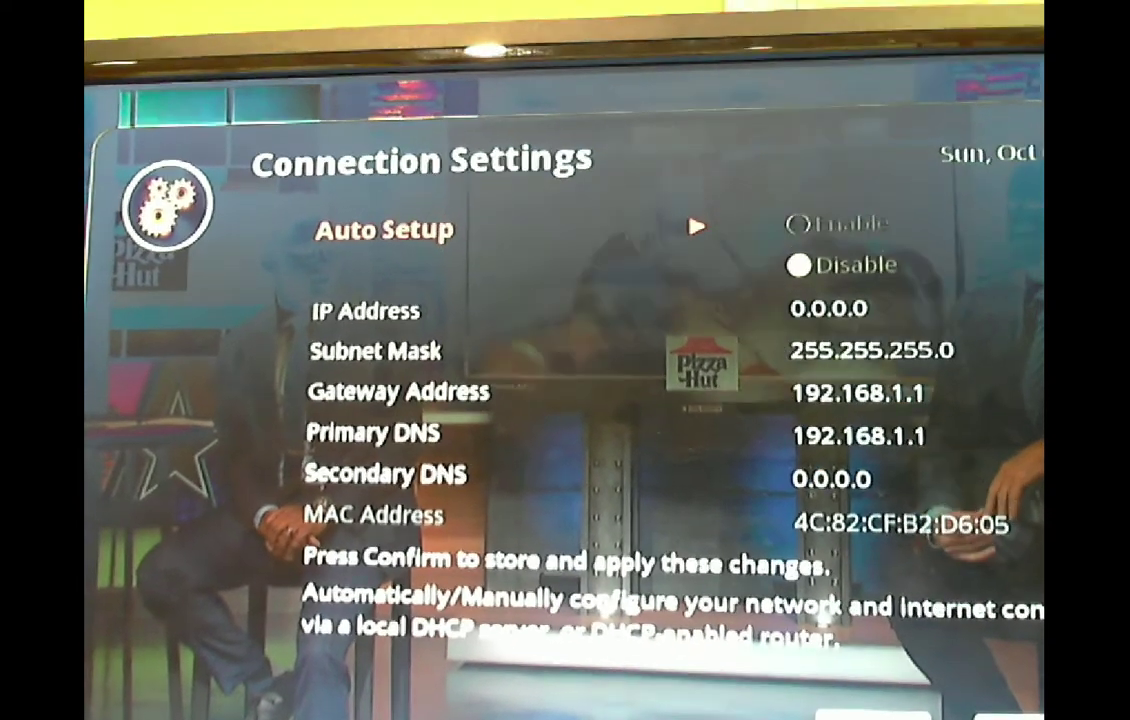
{"action": "key", "text": "Down"}
{"action": "key", "text": "Return"}
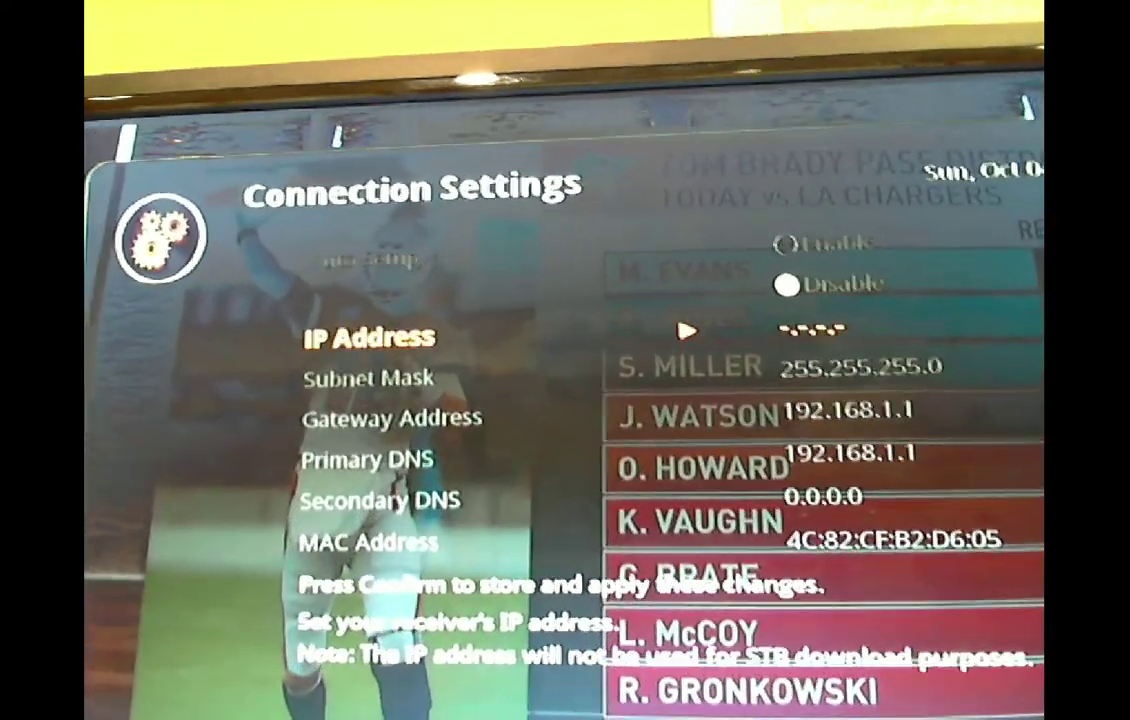
{"action": "key", "text": "Escape"}
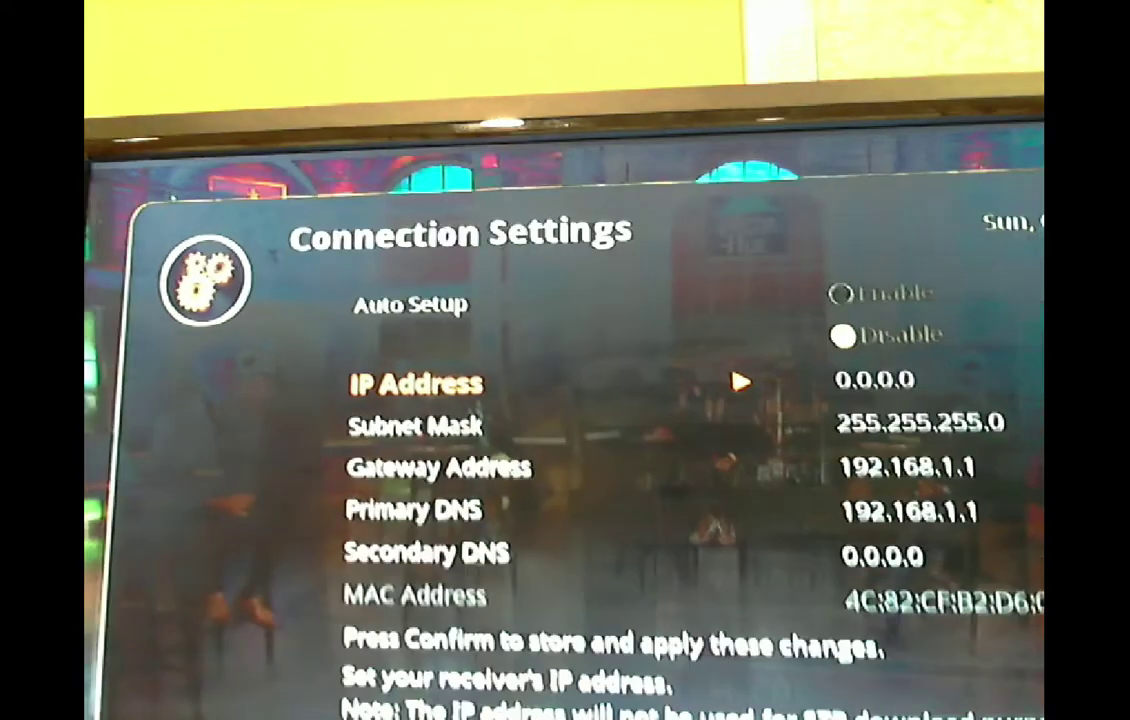
{"action": "key", "text": "Return"}
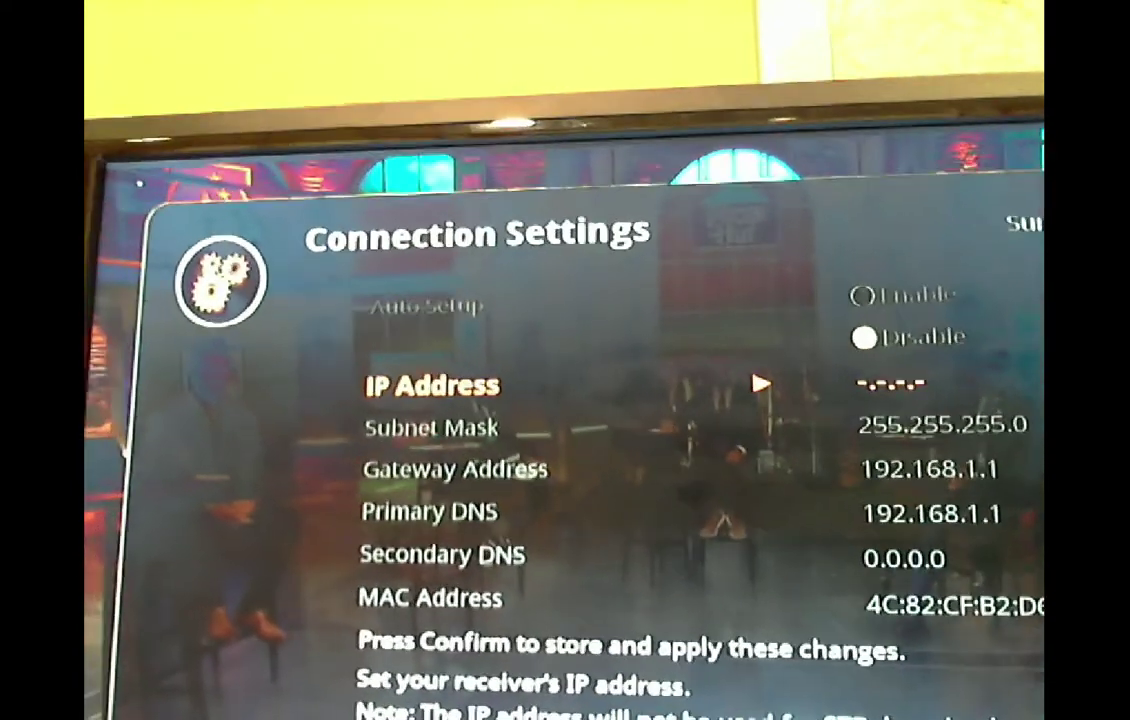
{"action": "type", "text": "1"}
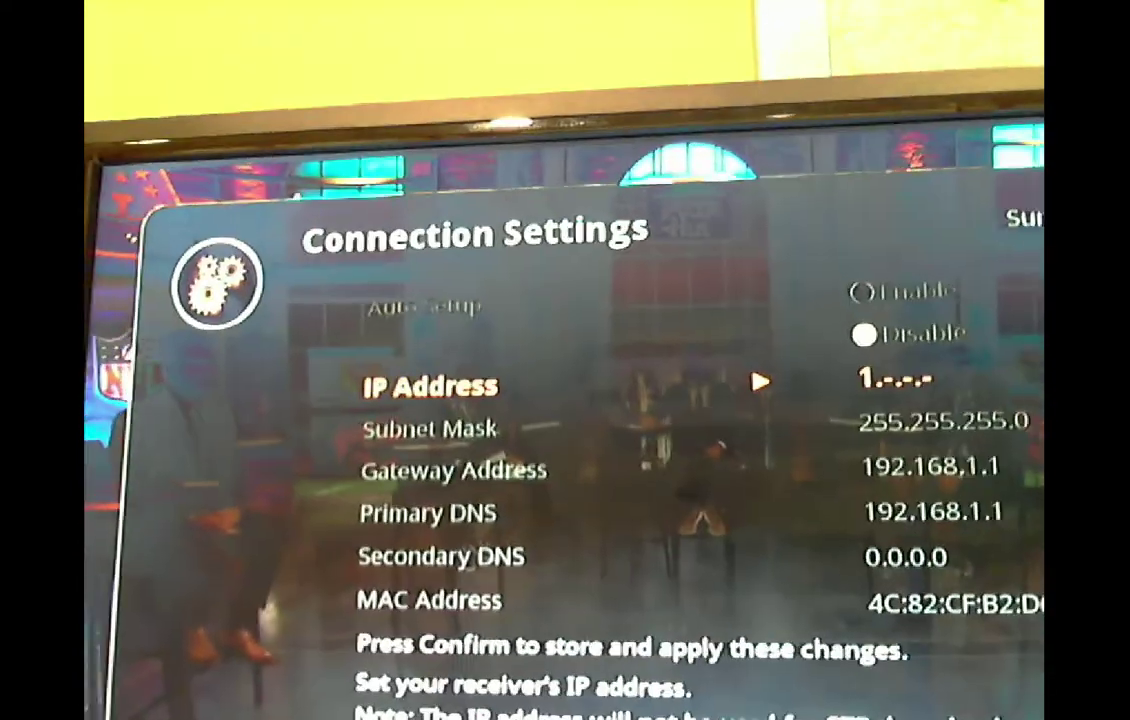
{"action": "type", "text": "92"}
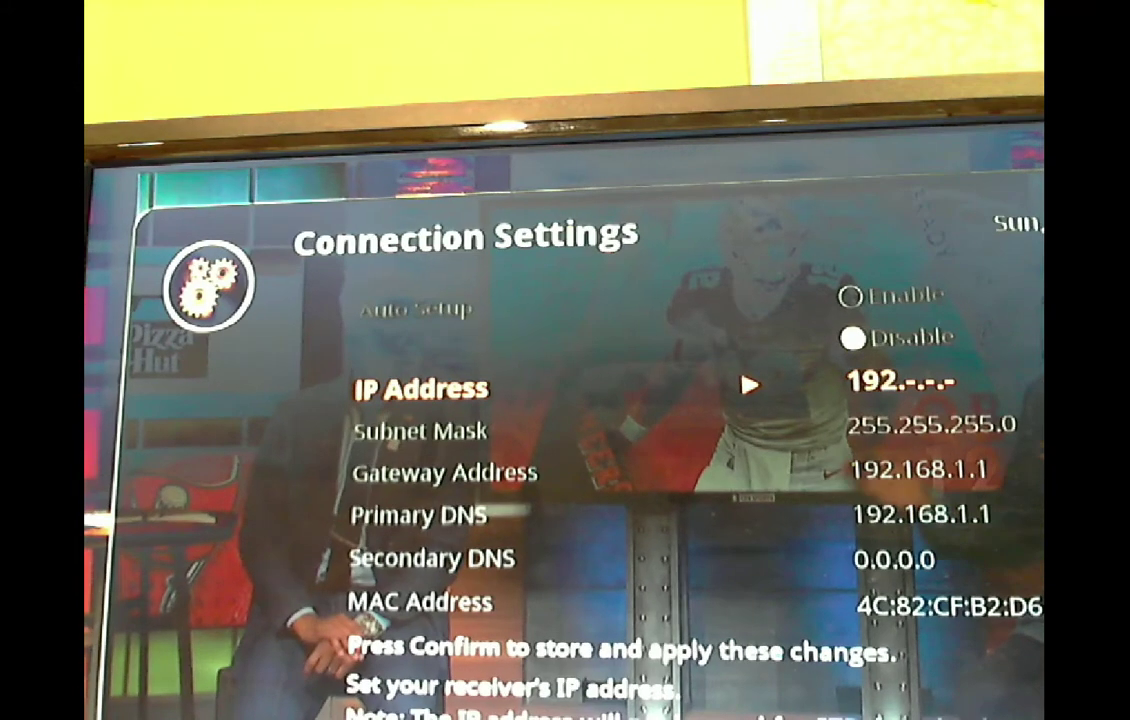
{"action": "type", "text": "16"}
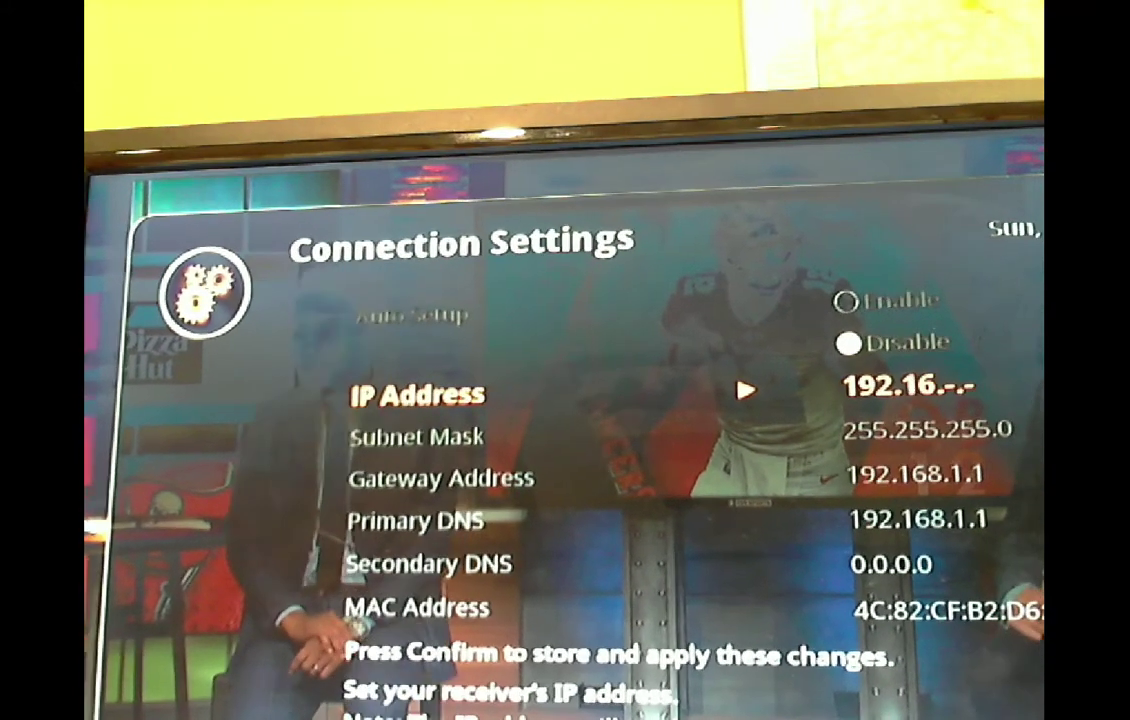
{"action": "type", "text": "8."}
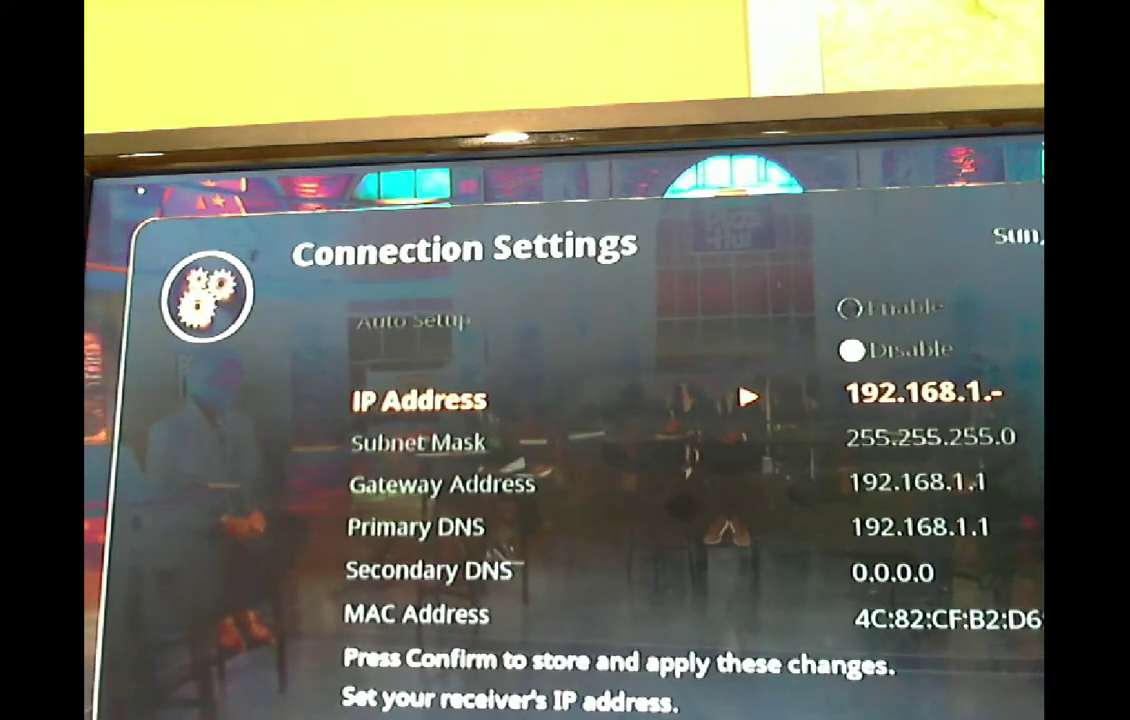
{"action": "type", "text": "1151"}
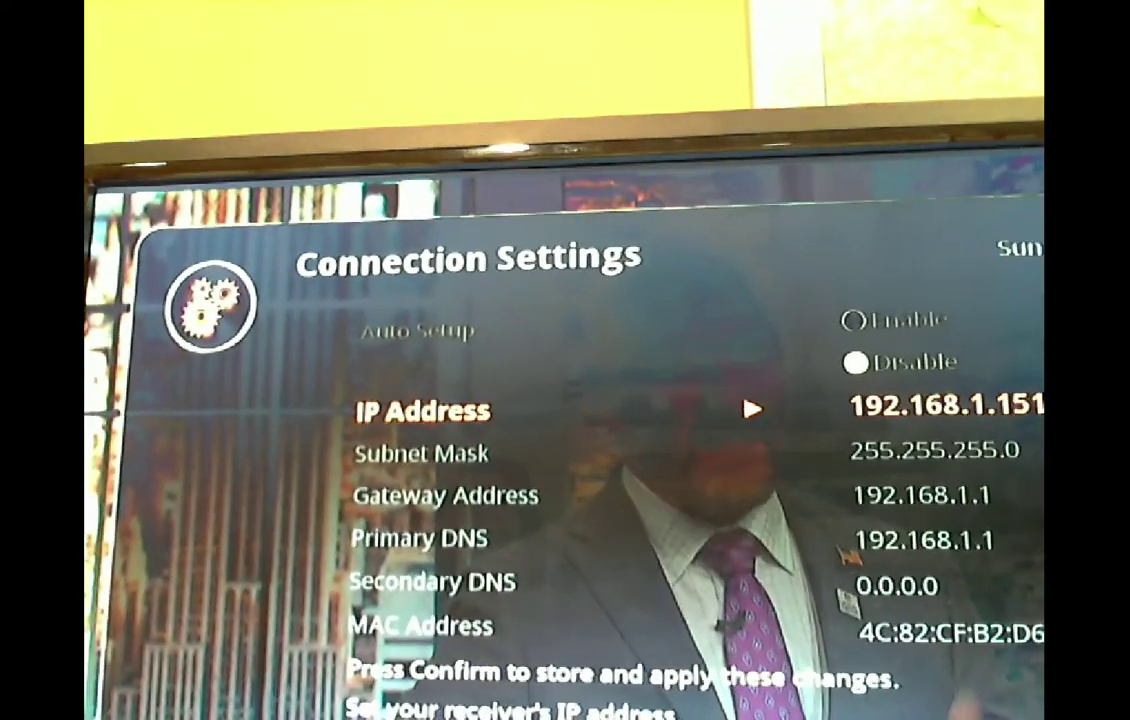
{"action": "key", "text": "Return"}
{"action": "key", "text": "Down"}
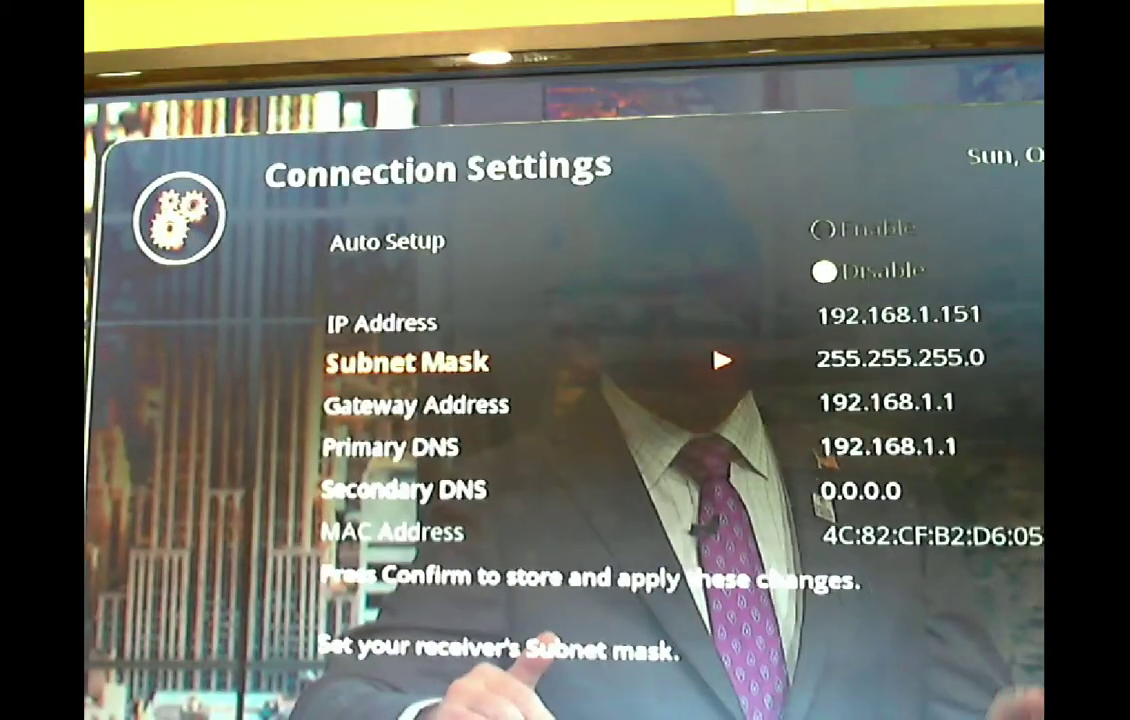
{"action": "key", "text": "Down"}
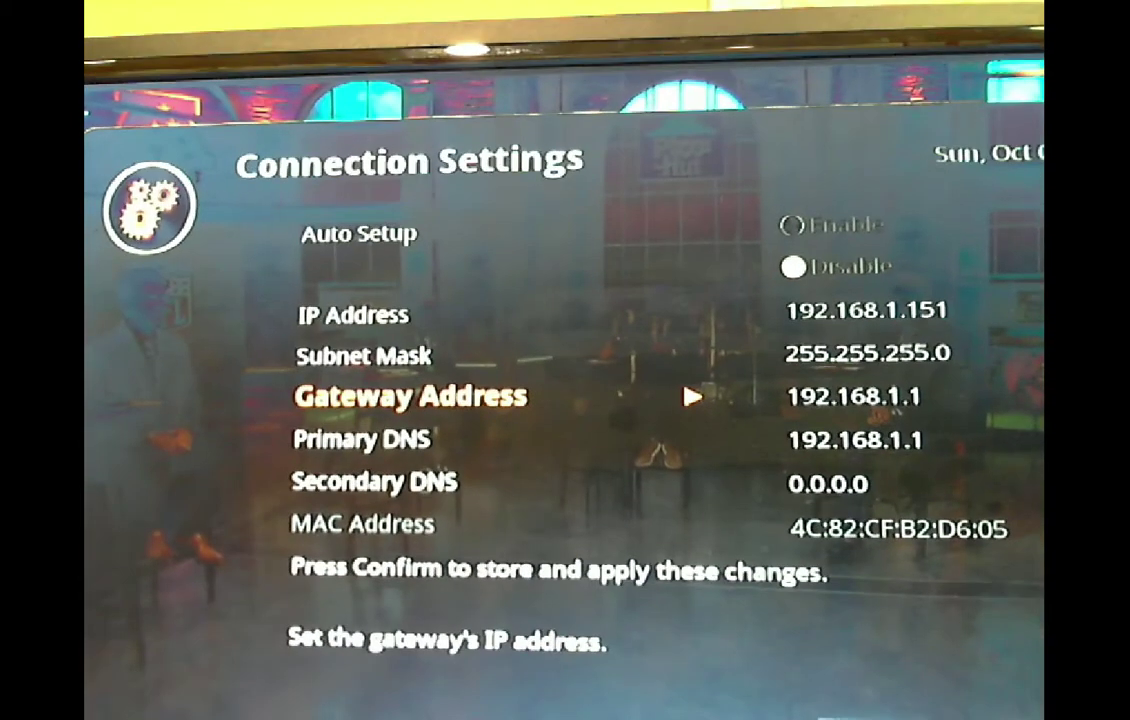
{"action": "key", "text": "Down"}
Enter 192.168.1.186 as the DVR's Primary DNS and move down to Confirm
{"action": "key", "text": "Return"}
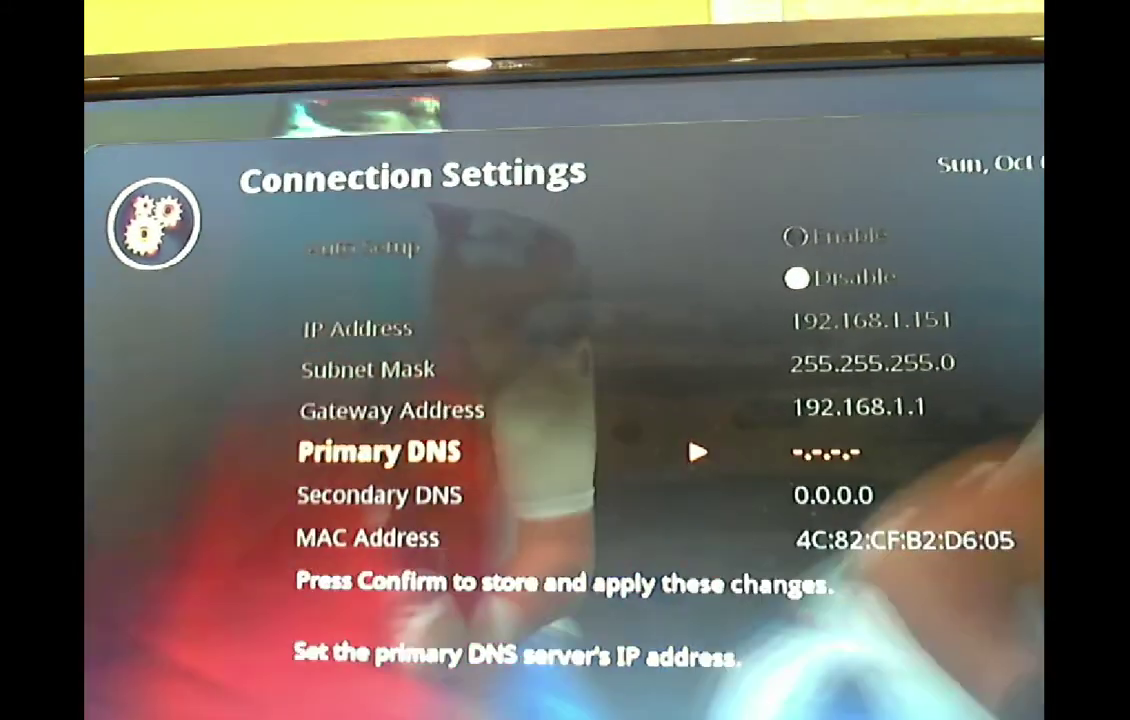
{"action": "key", "text": "Return"}
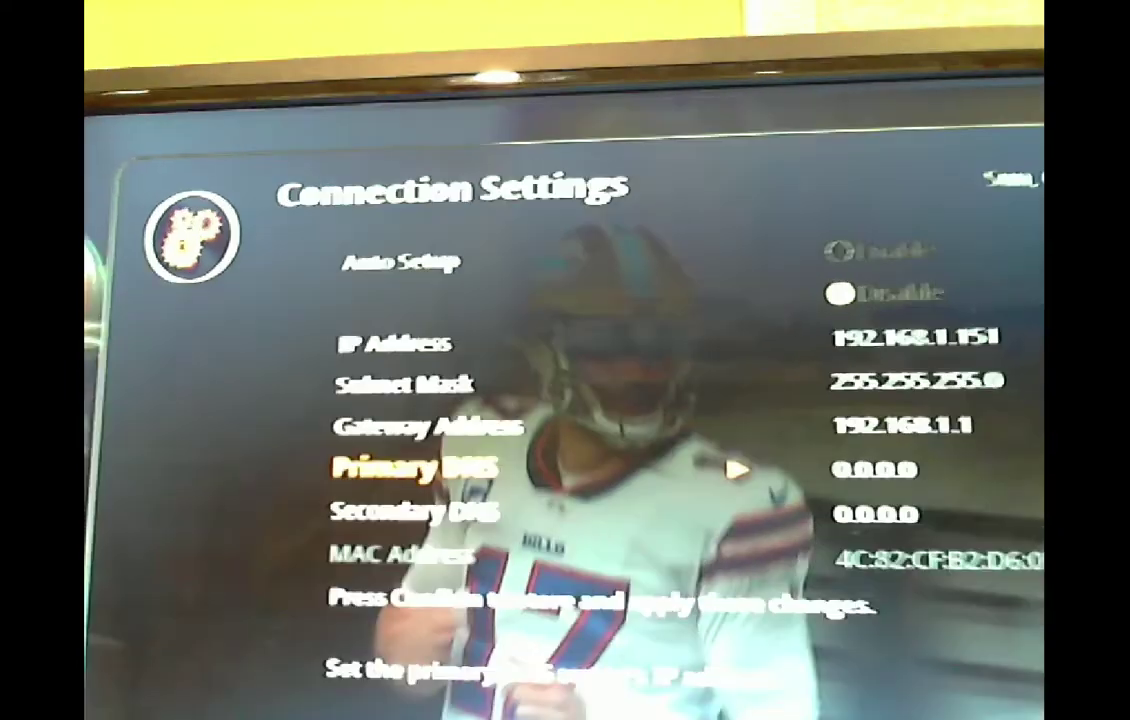
{"action": "key", "text": "Return"}
{"action": "type", "text": "1"}
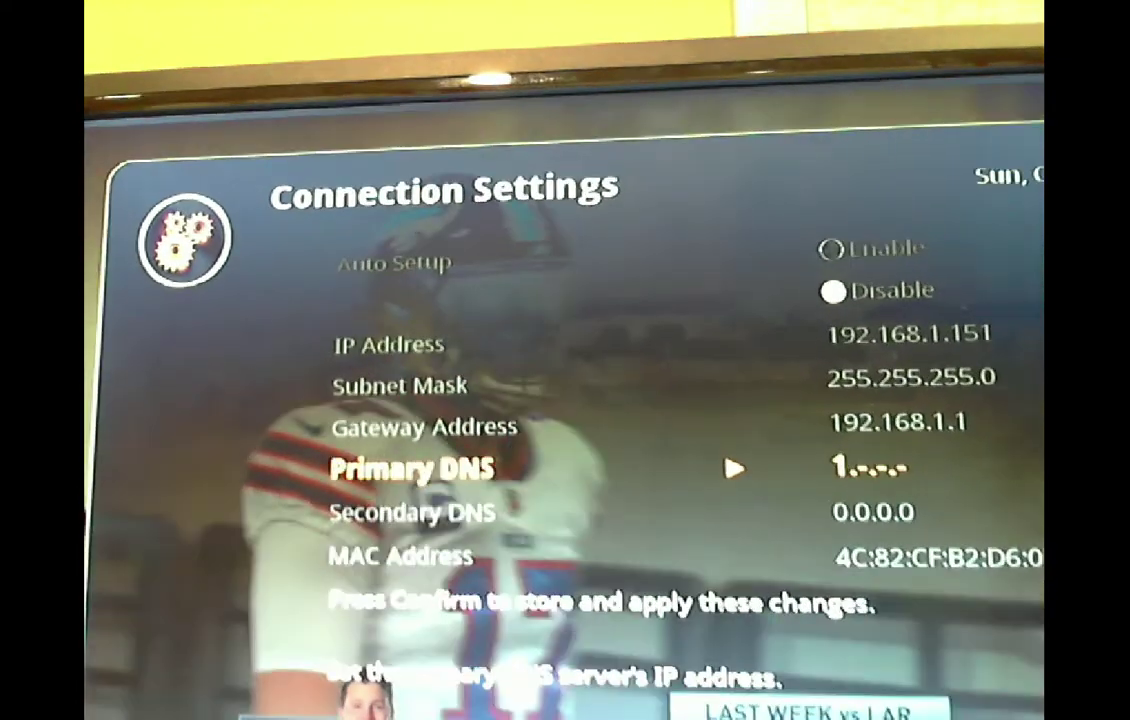
{"action": "type", "text": "92."}
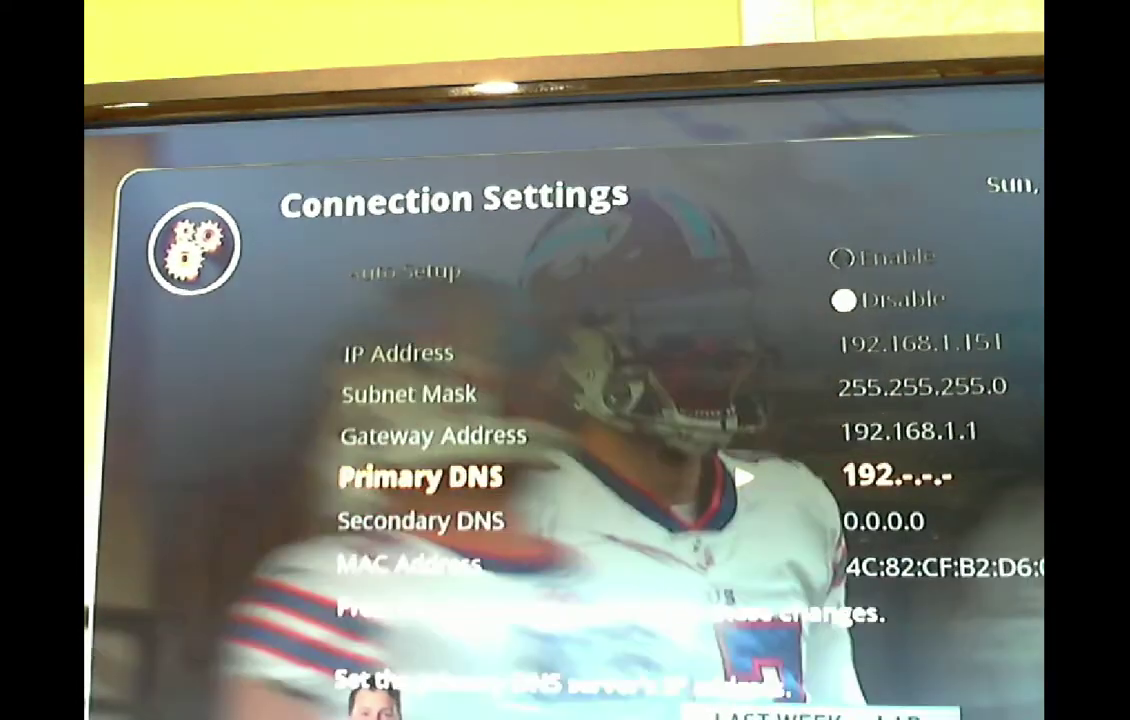
{"action": "type", "text": "1"}
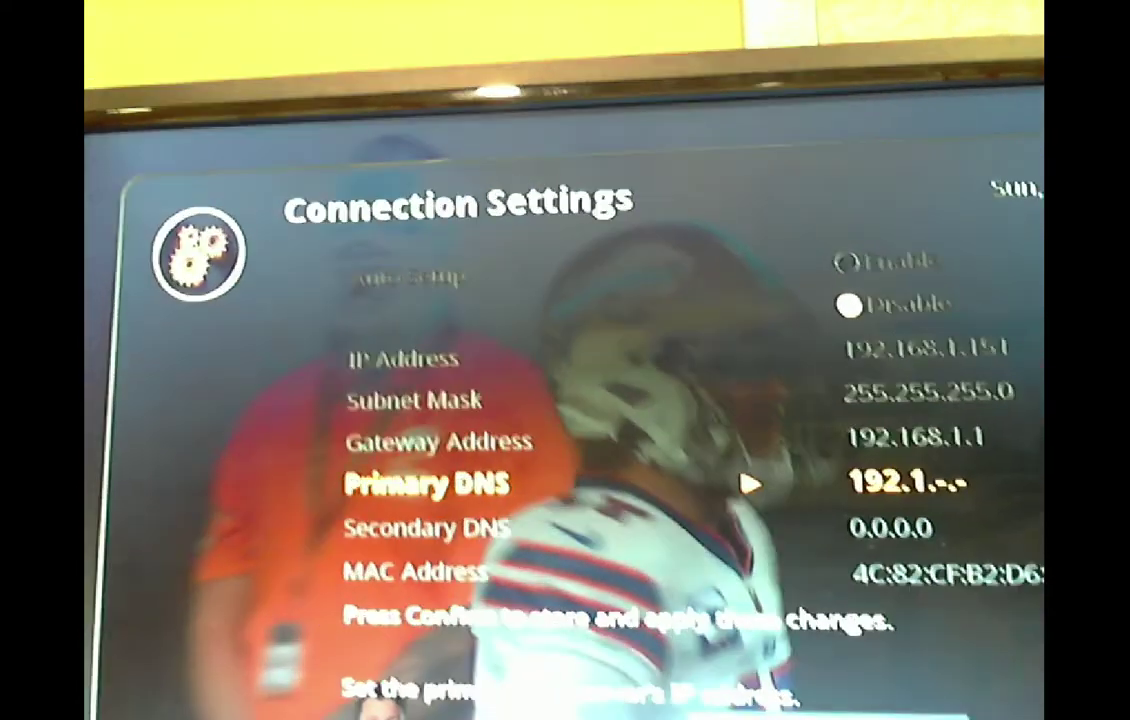
{"action": "type", "text": "68."}
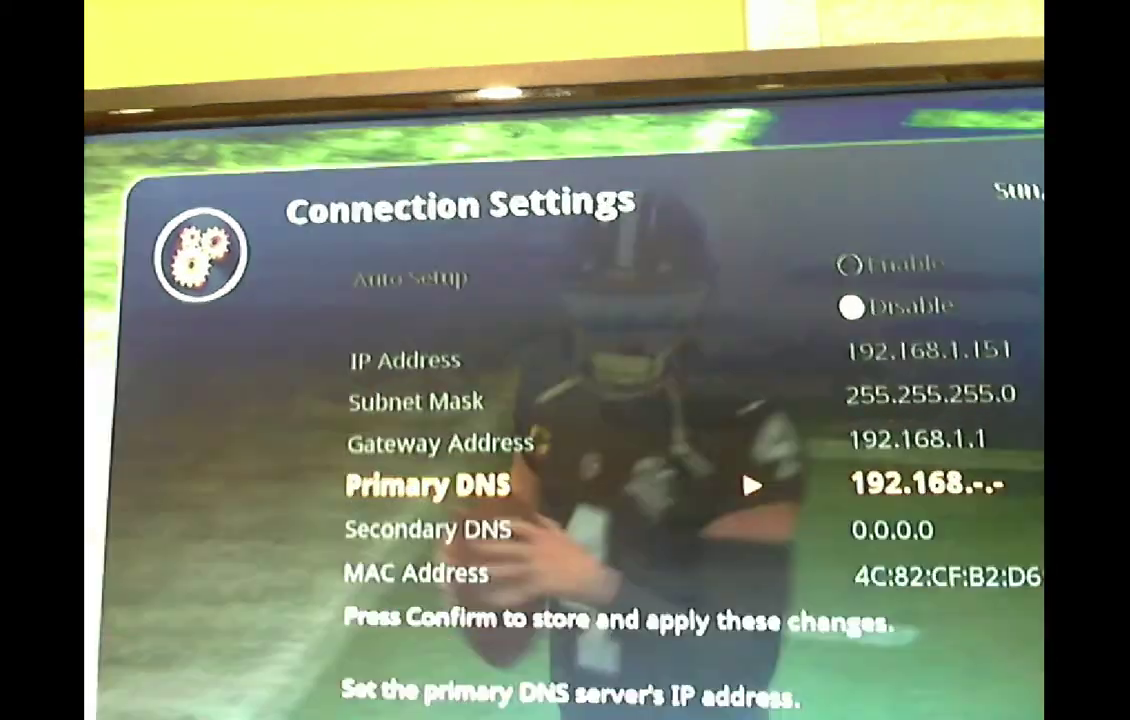
{"action": "type", "text": "1."}
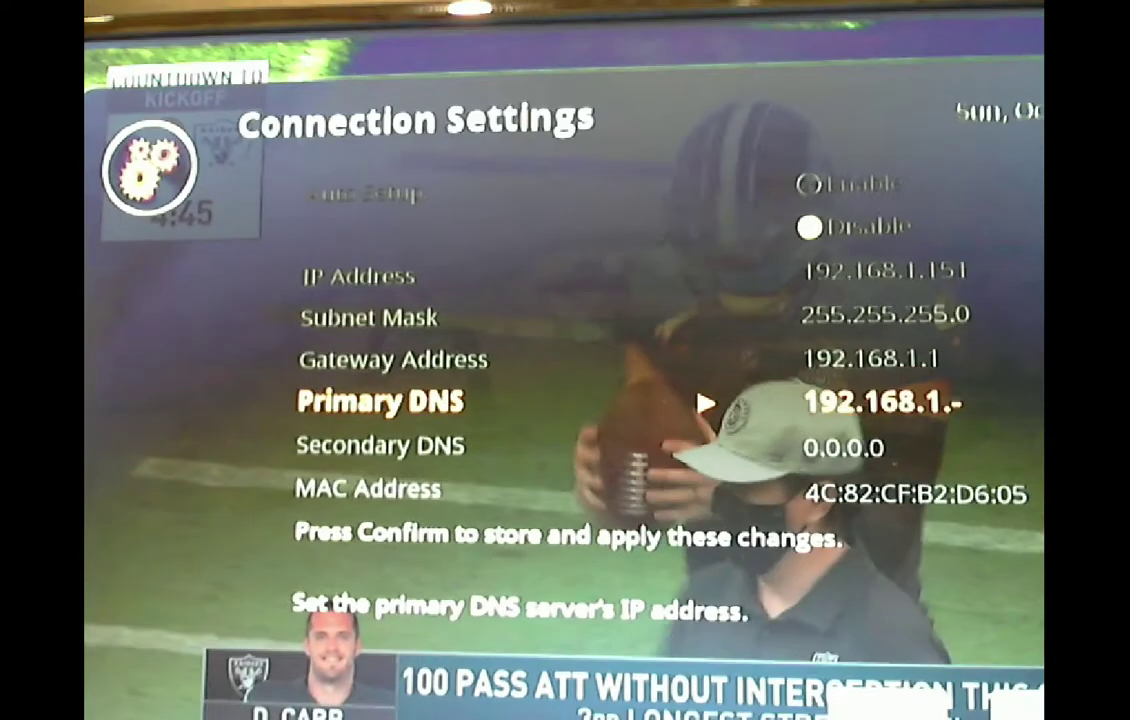
{"action": "type", "text": "1"}
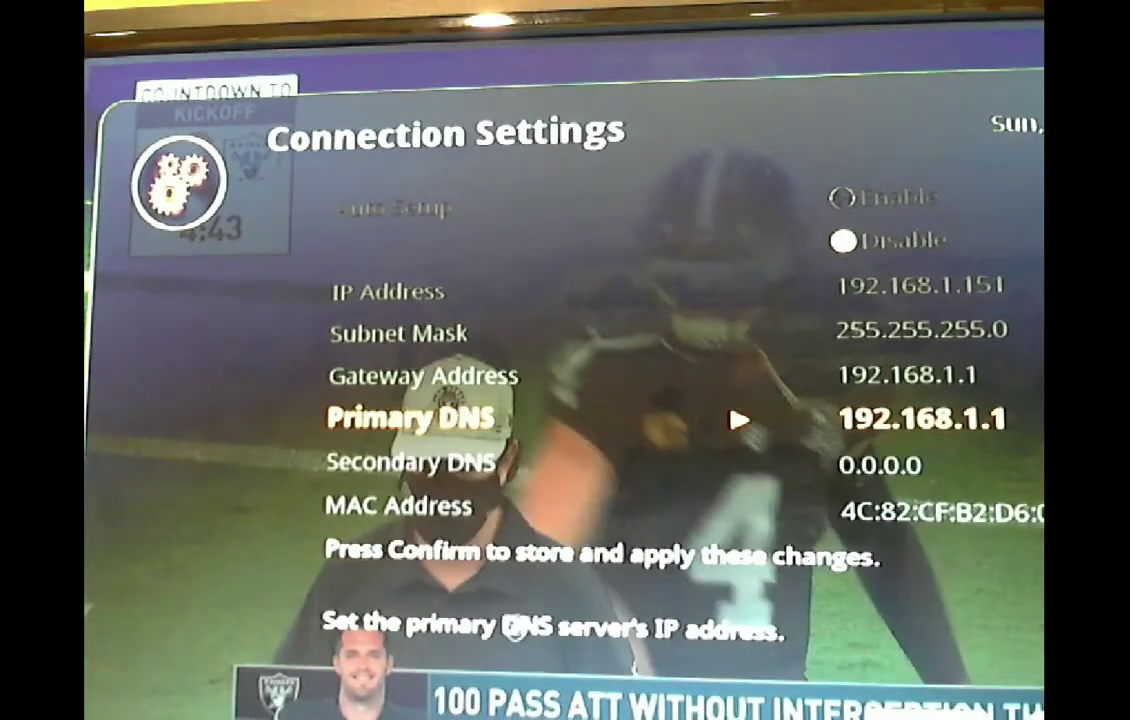
{"action": "type", "text": "86"}
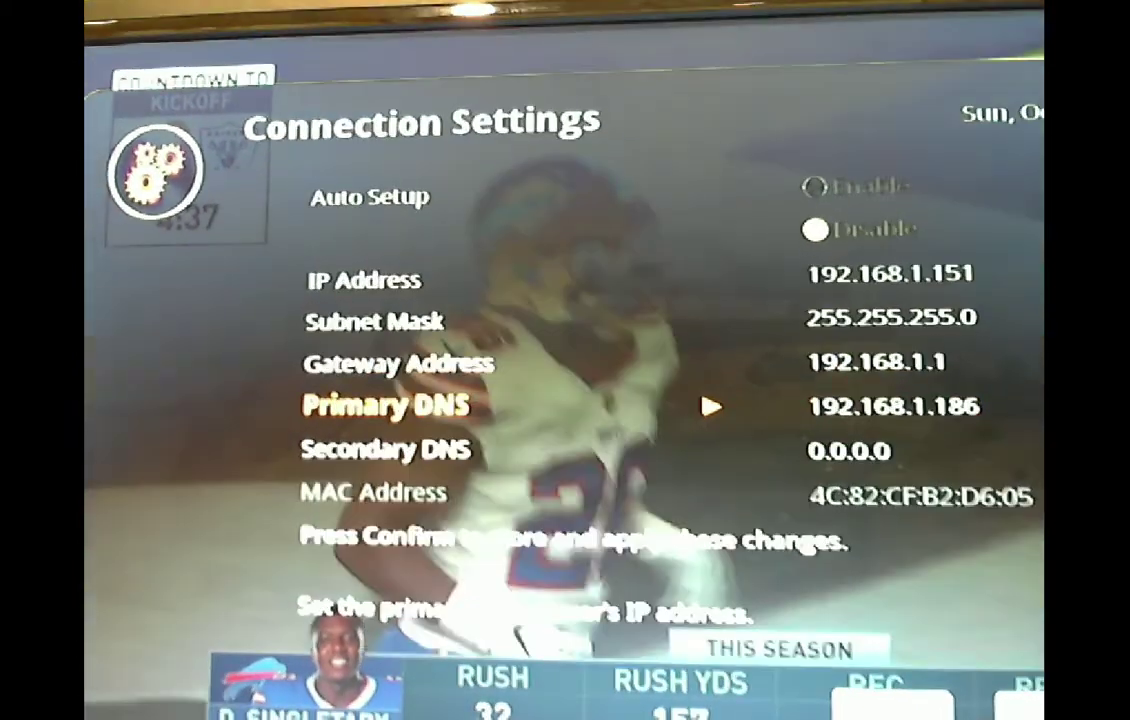
{"action": "key", "text": "Down"}
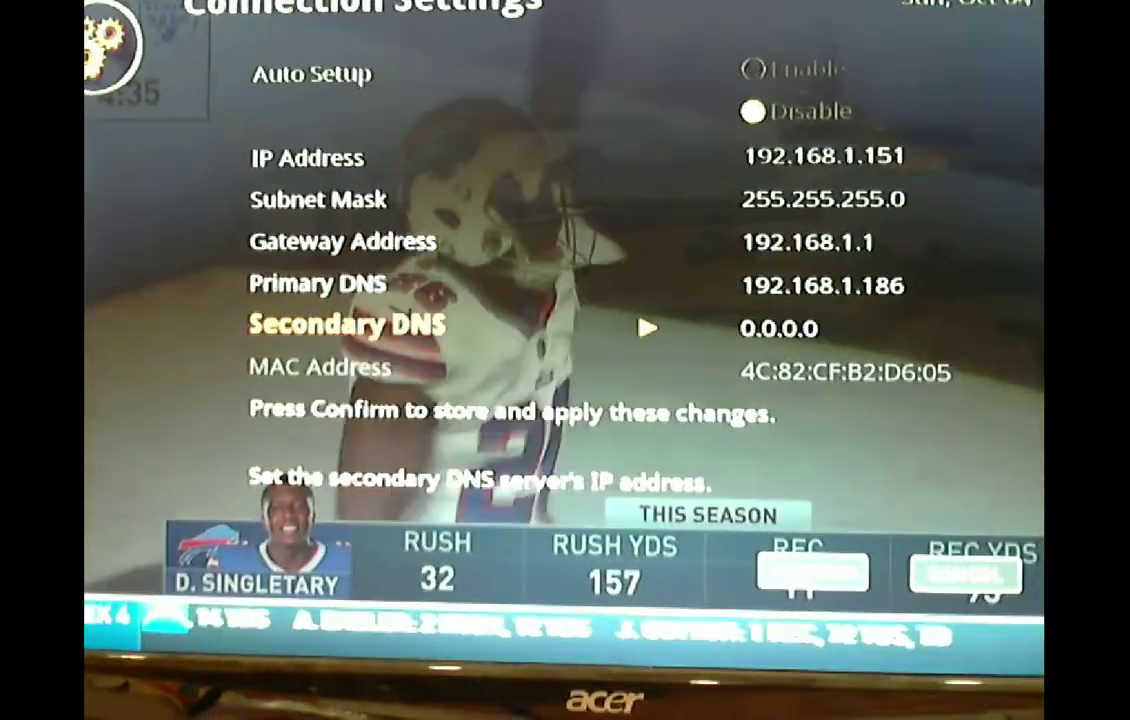
{"action": "key", "text": "Down"}
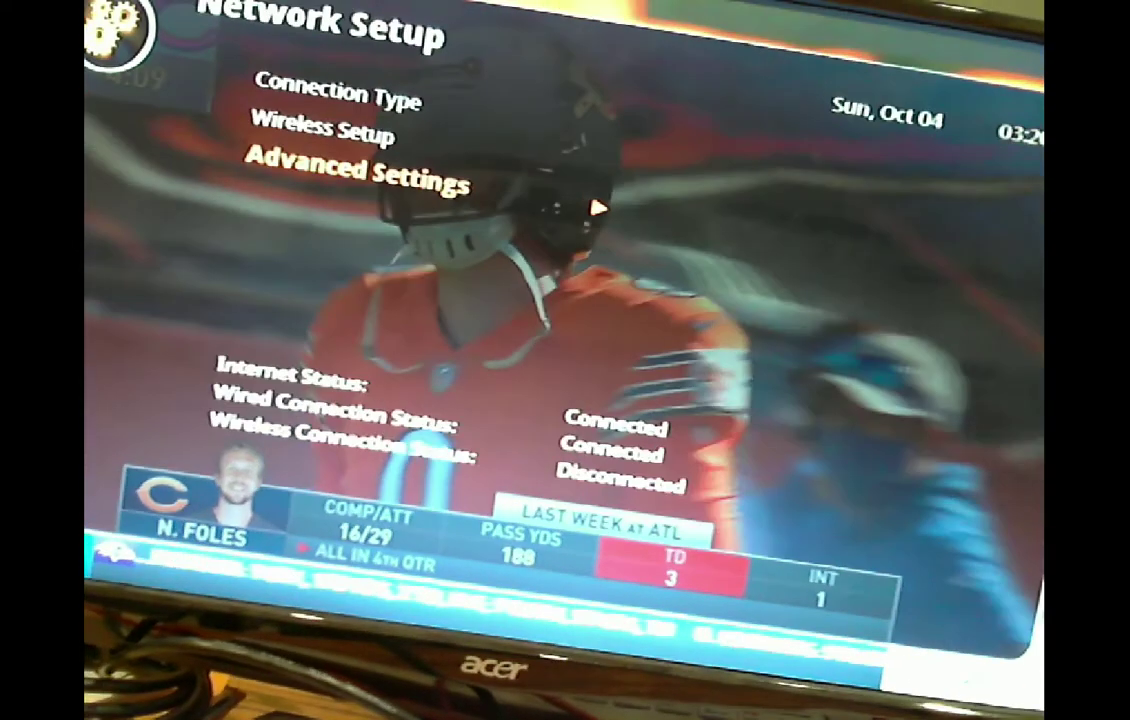
Go back to Settings and open Channel Setup > Antenna Channels > Refresh Internet Guide Data
{"action": "key", "text": "Escape"}
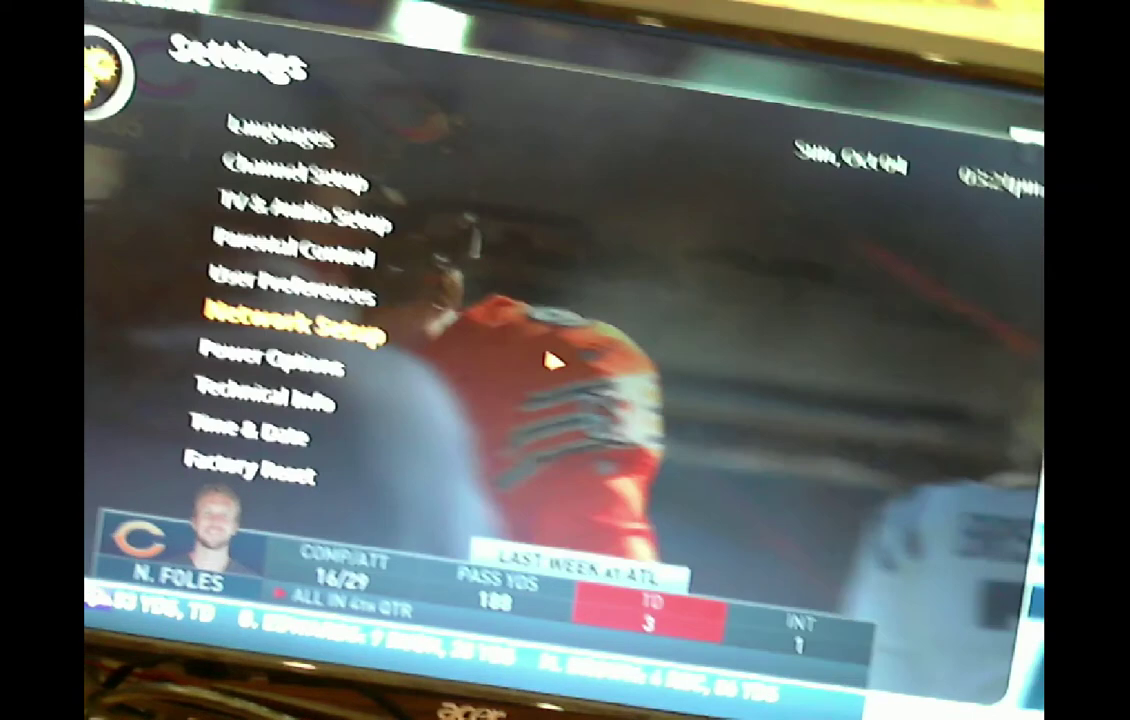
{"action": "key", "text": "Up"}
{"action": "key", "text": "Up"}
{"action": "key", "text": "Up"}
{"action": "key", "text": "Up"}
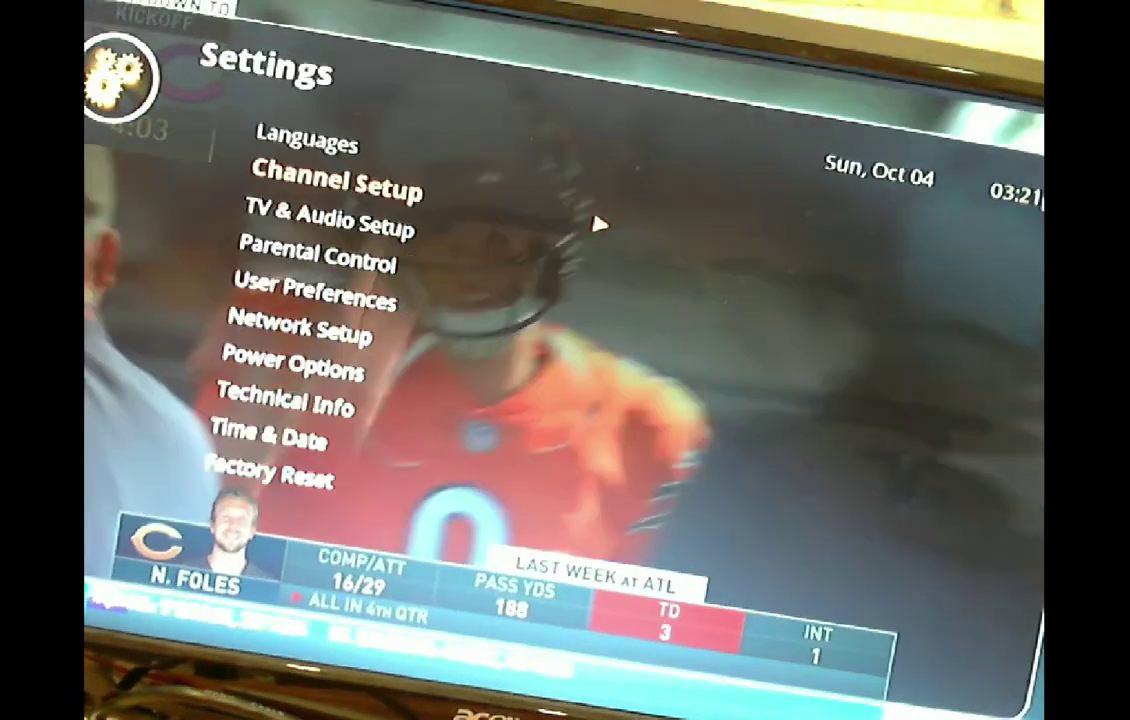
{"action": "key", "text": "Return"}
{"action": "key", "text": "Return"}
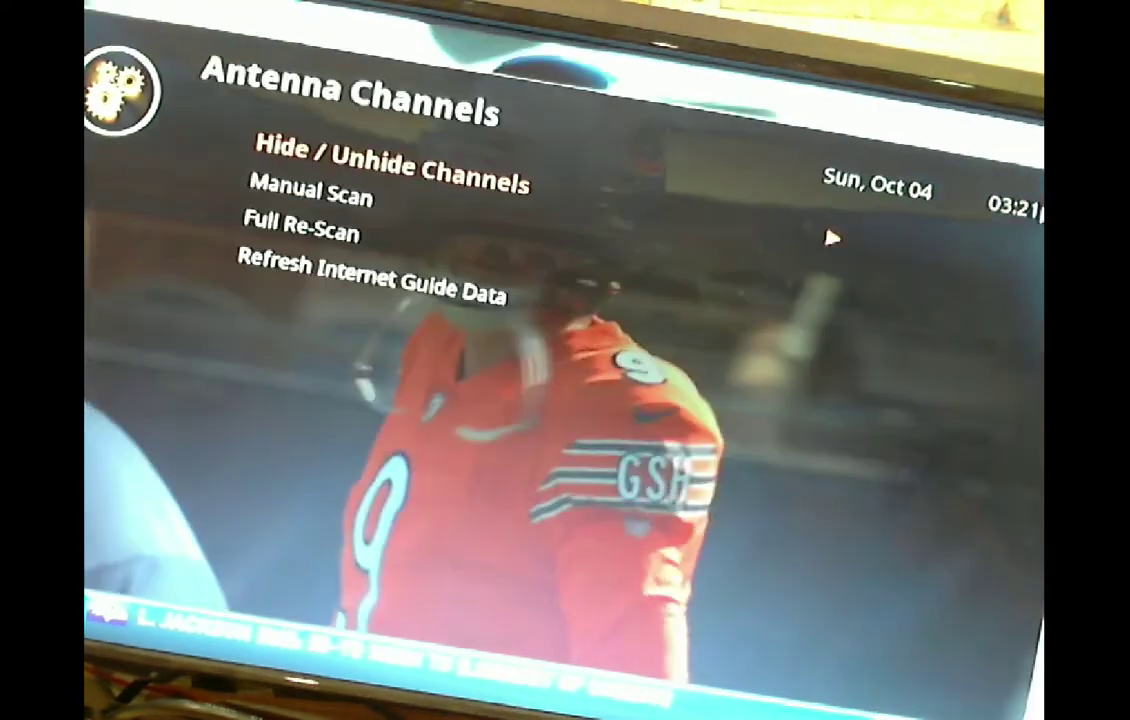
{"action": "key", "text": "Down"}
{"action": "key", "text": "Down"}
{"action": "key", "text": "Down"}
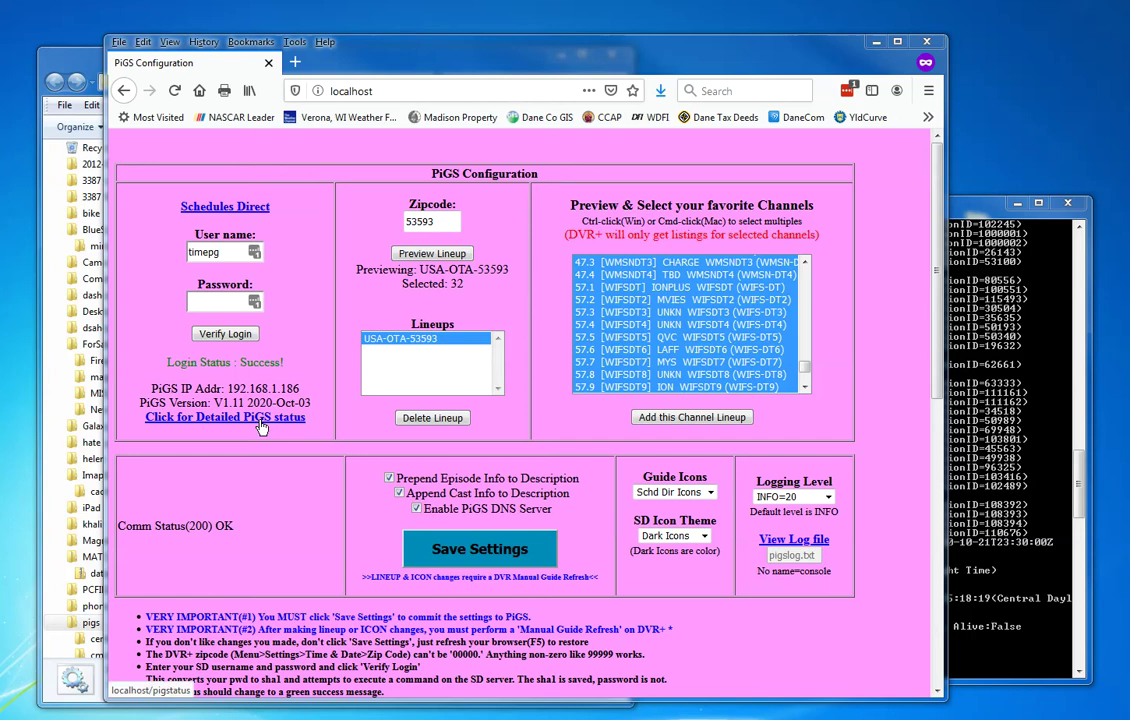
View the detailed PiGS status showing 32 channels and 17947 programs, then bring up the log console
{"action": "left_click", "coordinate": [258, 421]}
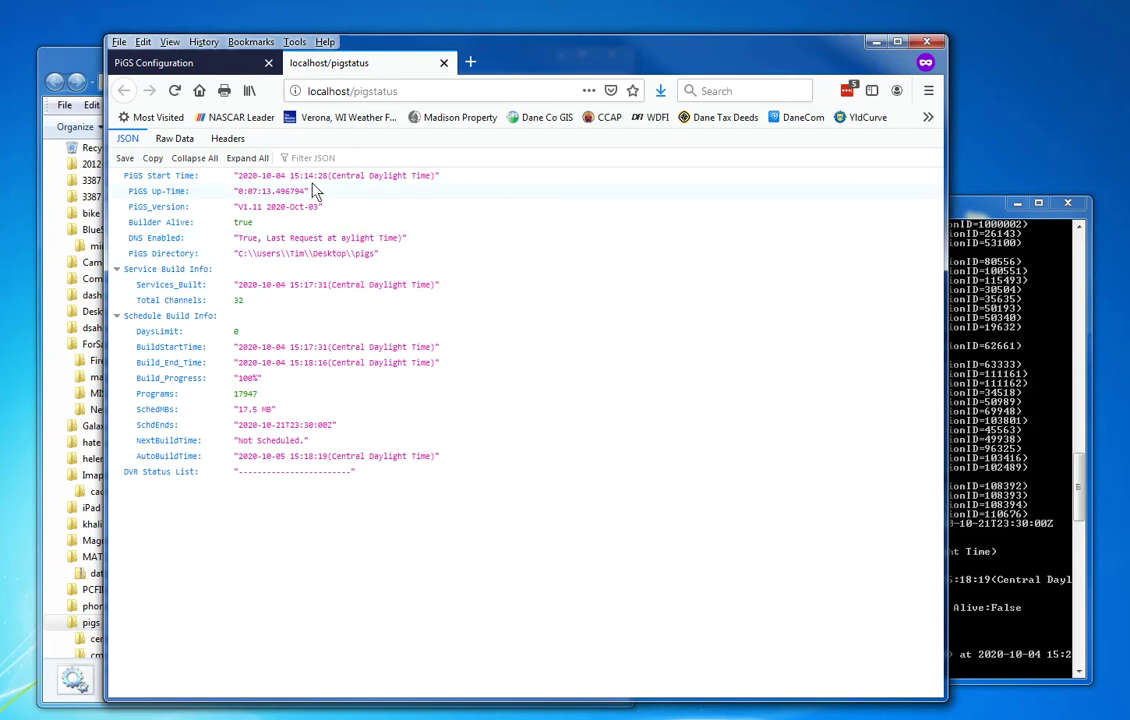
{"action": "left_click", "coordinate": [207, 69]}
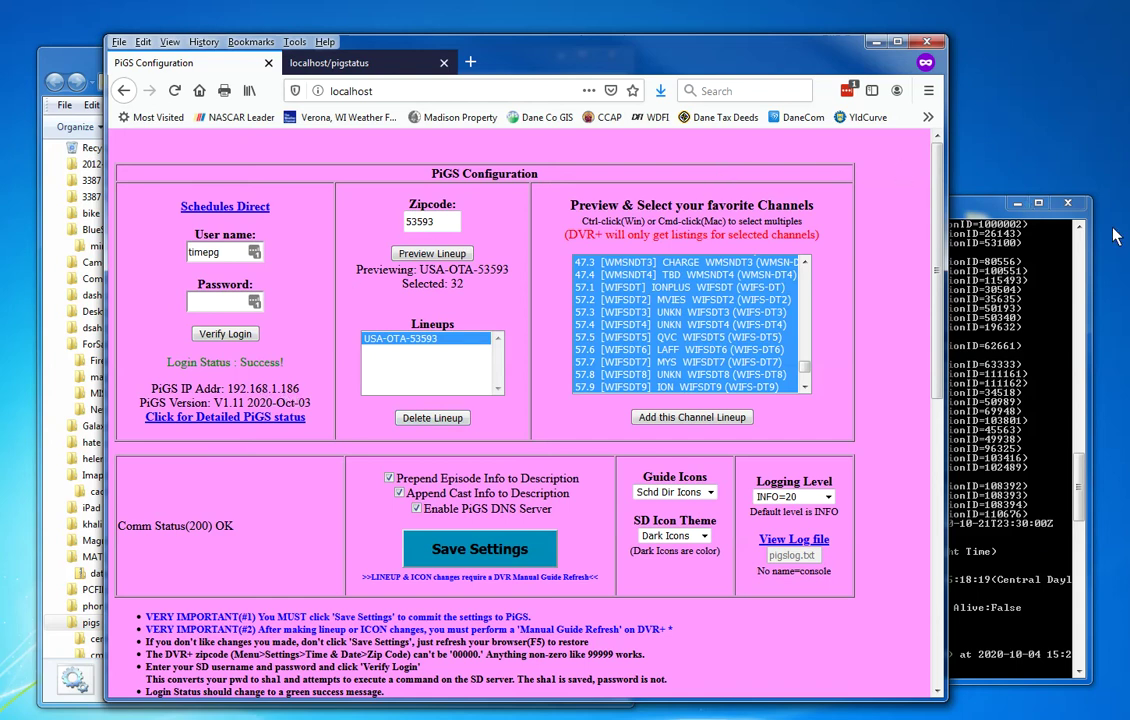
{"action": "left_click", "coordinate": [995, 222]}
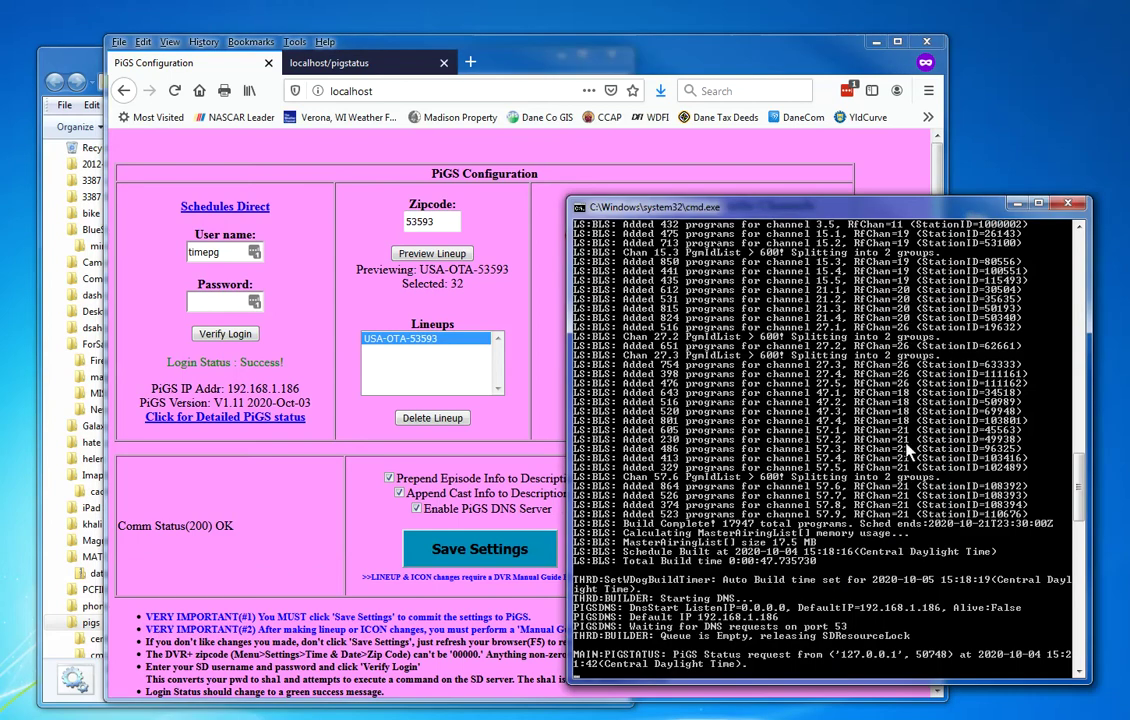
Scroll the PiGS log, then make the console taller and move it up and left
{"action": "scroll", "coordinate": [897, 560], "scroll_direction": "down", "scroll_amount": 2}
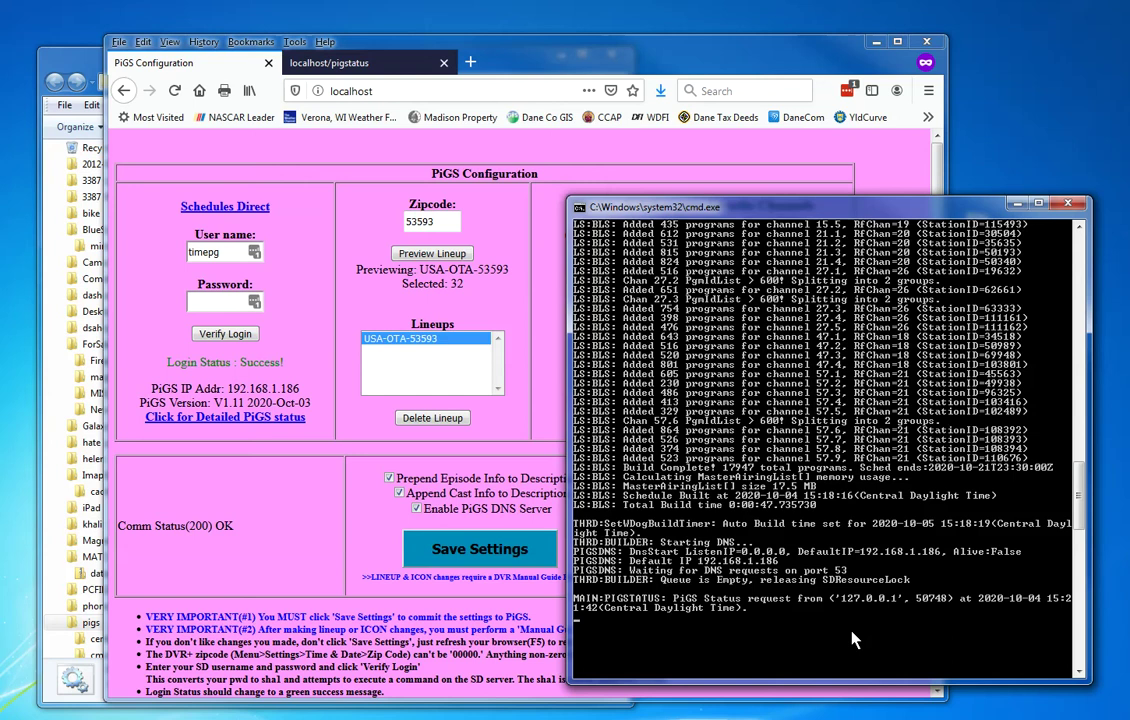
{"action": "scroll", "coordinate": [853, 640], "scroll_direction": "down", "scroll_amount": 1}
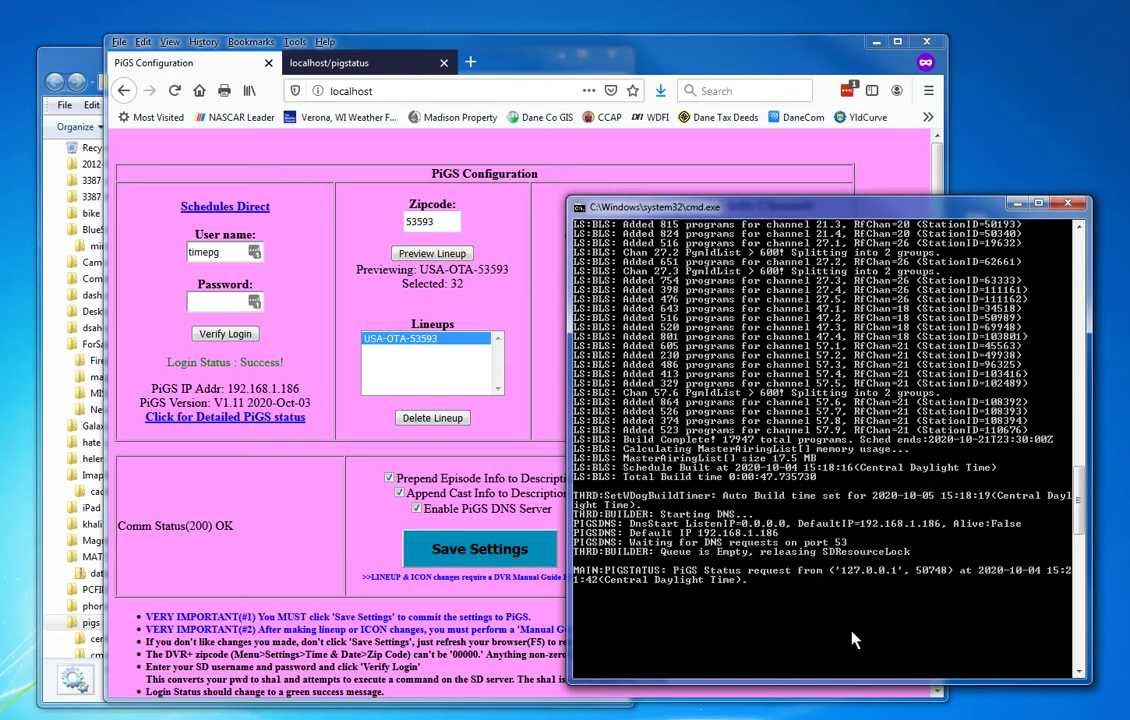
{"action": "scroll", "coordinate": [853, 640], "scroll_direction": "down", "scroll_amount": 1}
{"action": "scroll", "coordinate": [853, 640], "scroll_direction": "down", "scroll_amount": 1}
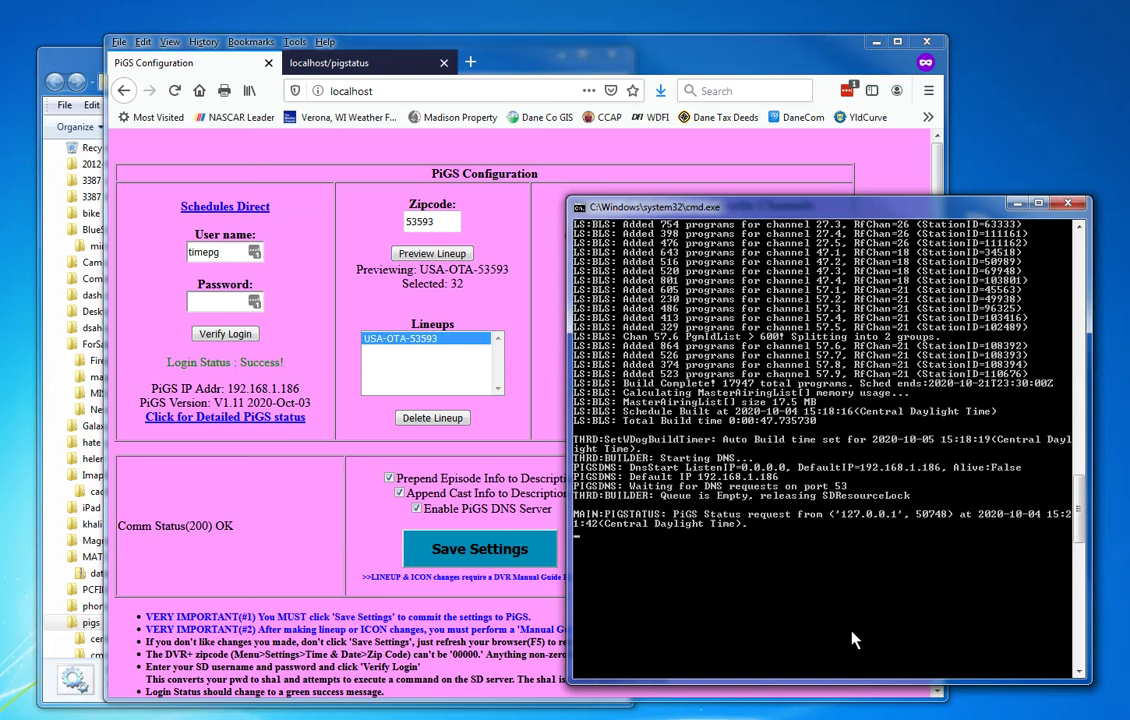
{"action": "left_click_drag", "start_coordinate": [1090, 681], "coordinate": [1090, 719]}
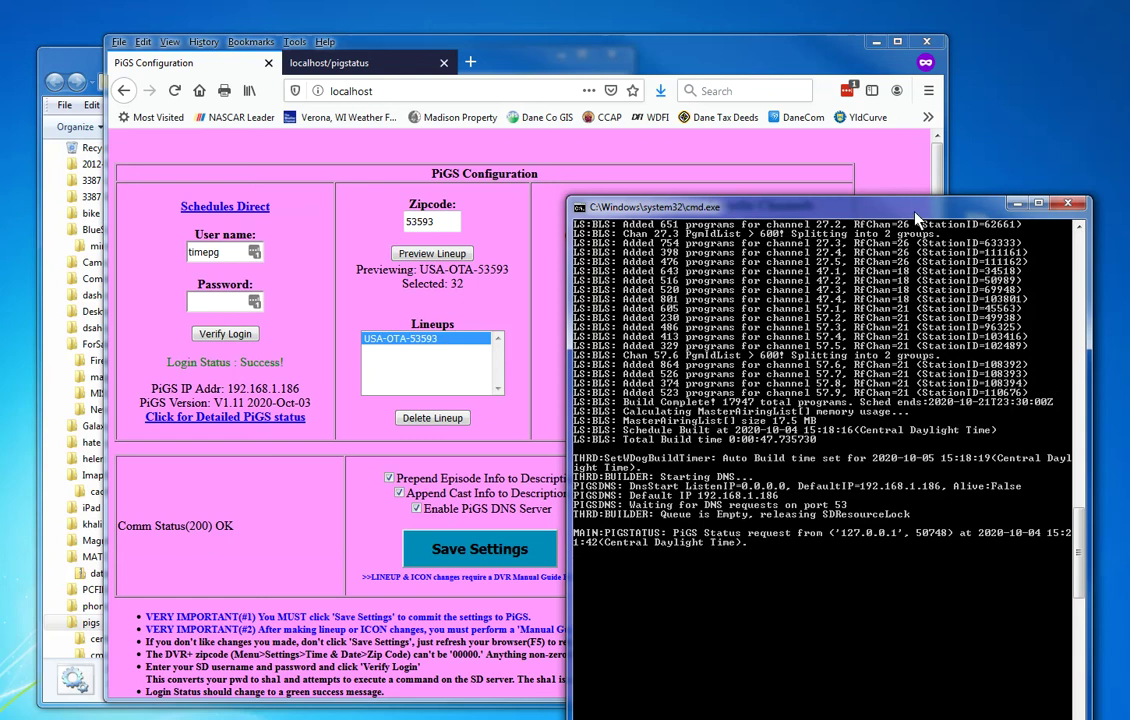
{"action": "left_click_drag", "start_coordinate": [915, 217], "coordinate": [708, 86]}
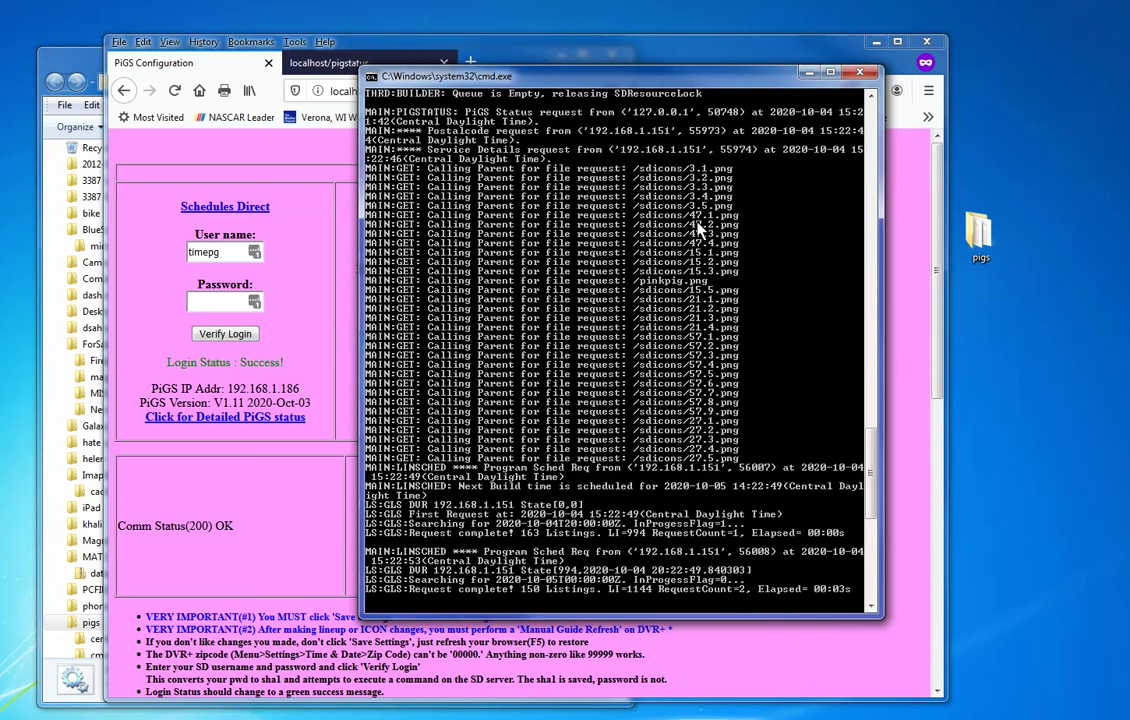
Scroll up the console log to see the DVR's sdicons and LINSCHED requests
{"action": "scroll", "coordinate": [687, 237], "scroll_direction": "up", "scroll_amount": 1}
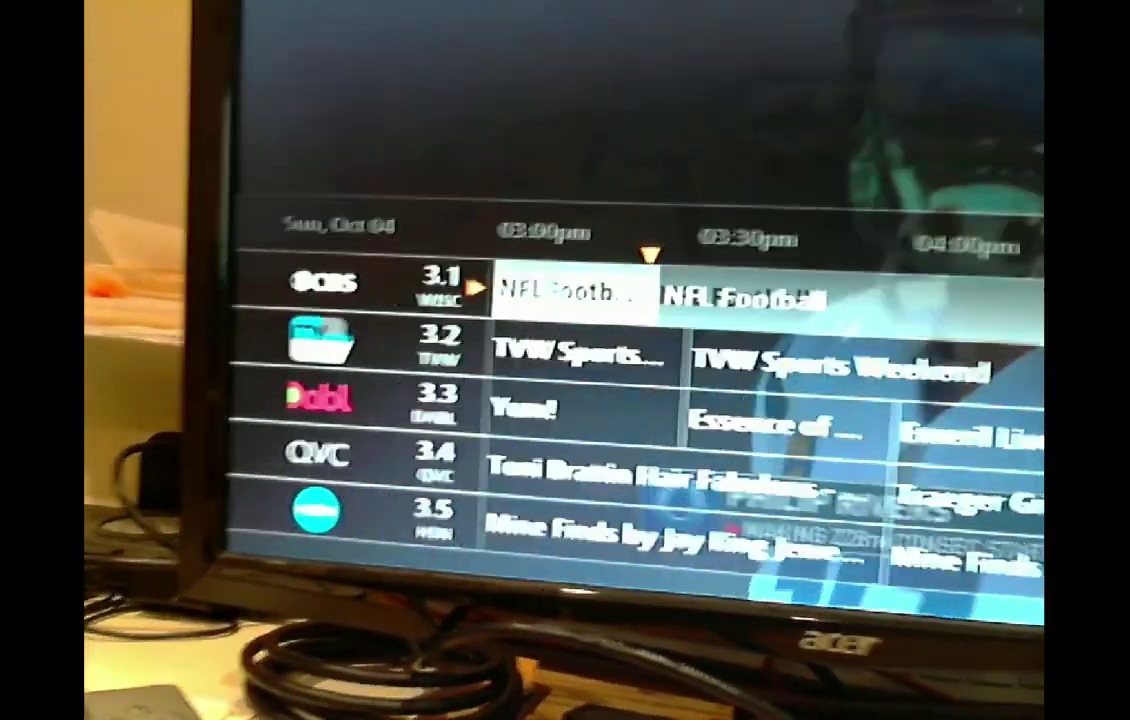
Move to the next NFL Football listing in the guide and open its program details
{"action": "key", "text": "Right"}
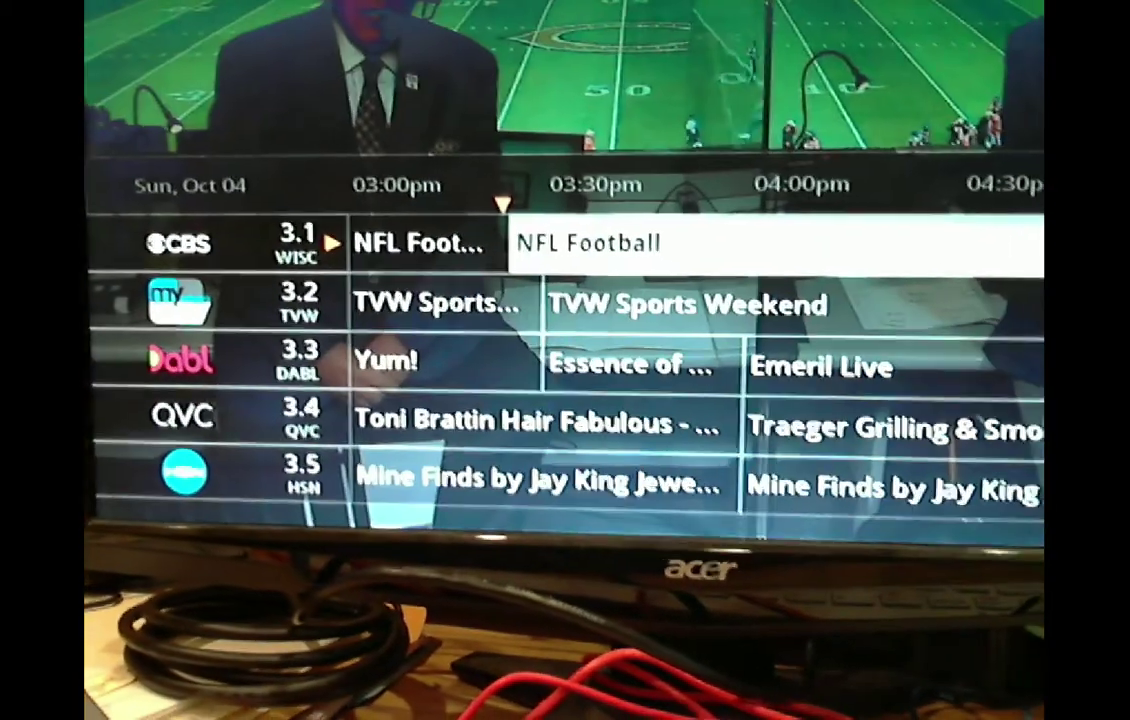
{"action": "key", "text": "Return"}
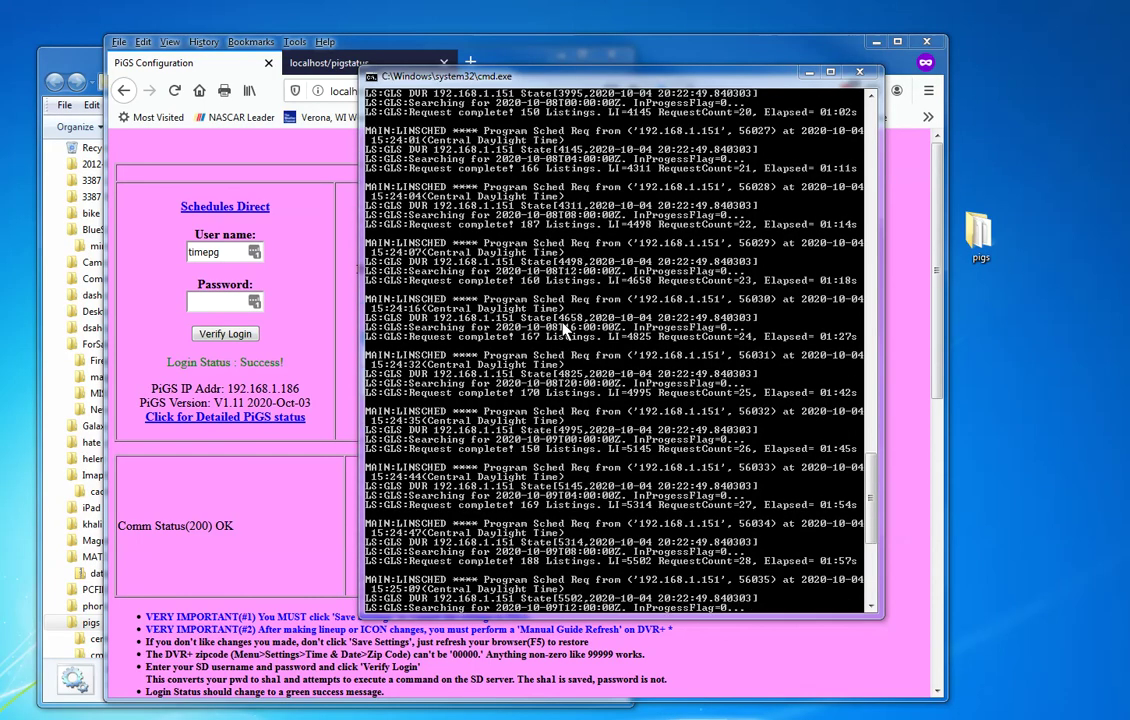
Scroll through the cmd.exe PiGS log to review the DVR+ LINSCHED schedule request entries
{"action": "scroll", "coordinate": [563, 328], "scroll_direction": "down", "scroll_amount": 18}
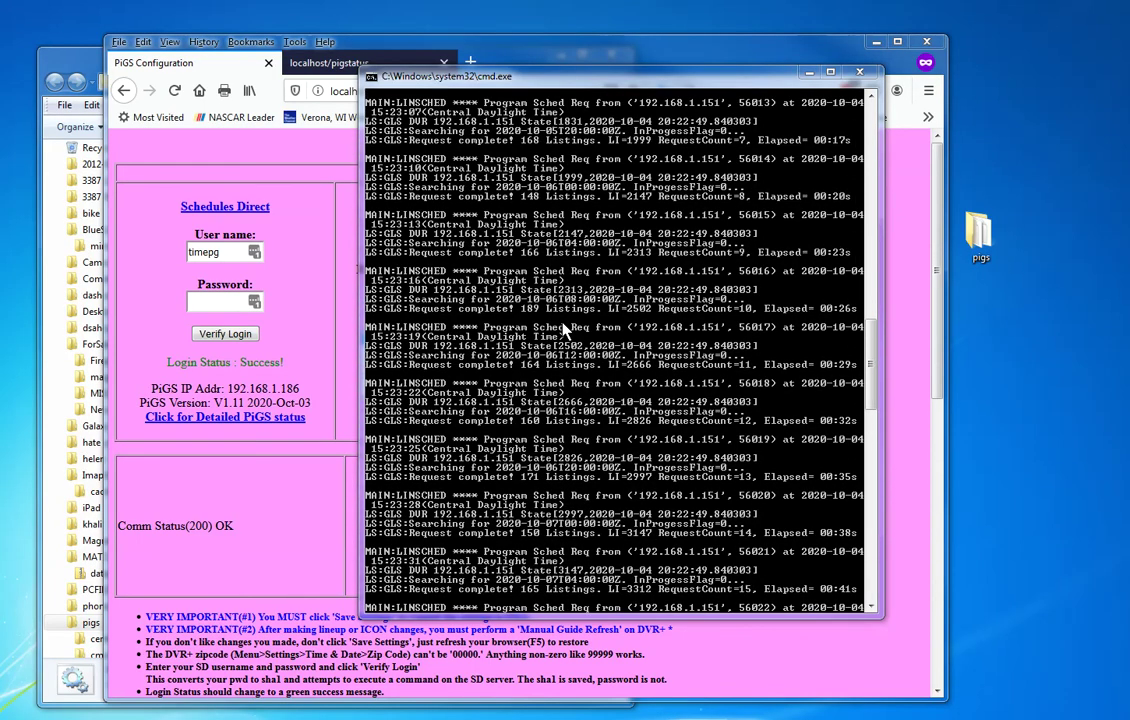
{"action": "scroll", "coordinate": [563, 328], "scroll_direction": "up", "scroll_amount": 20}
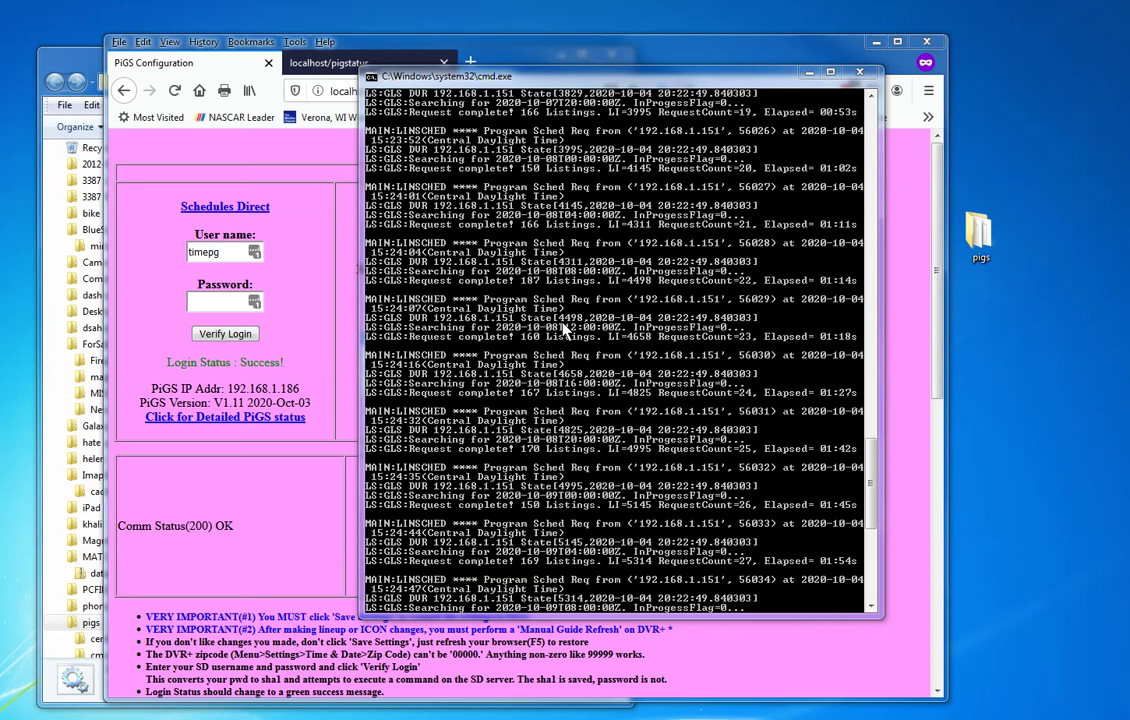
{"action": "scroll", "coordinate": [565, 328], "scroll_direction": "down", "scroll_amount": 12}
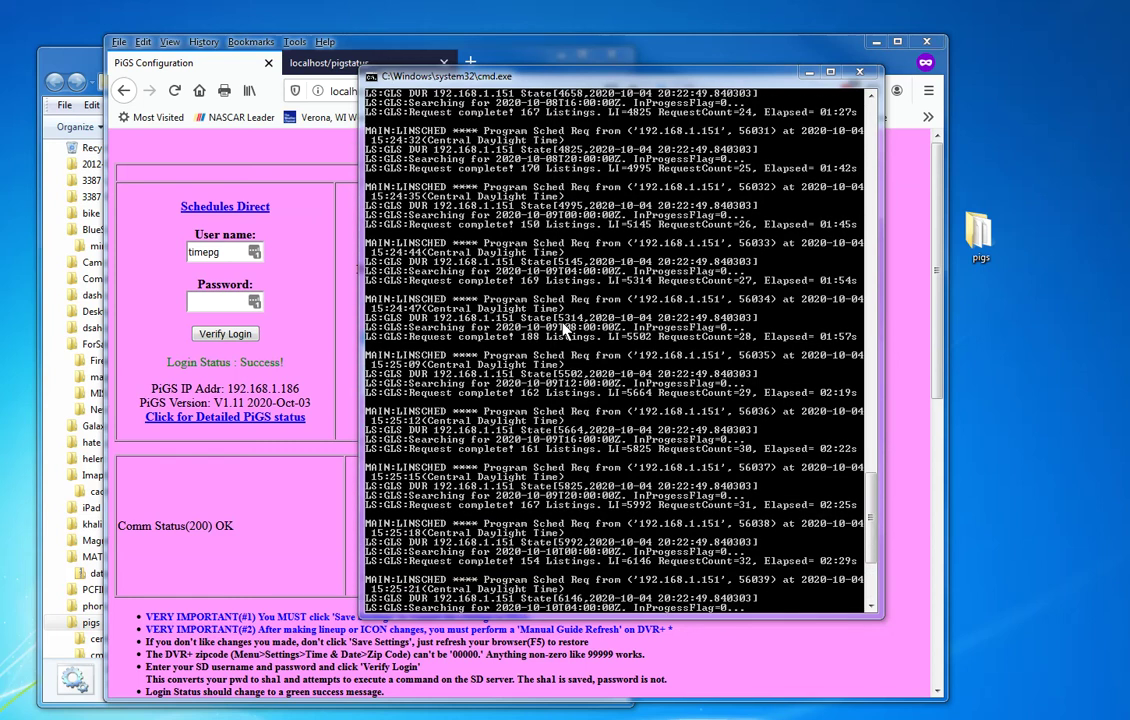
{"action": "scroll", "coordinate": [565, 328], "scroll_direction": "down", "scroll_amount": 7}
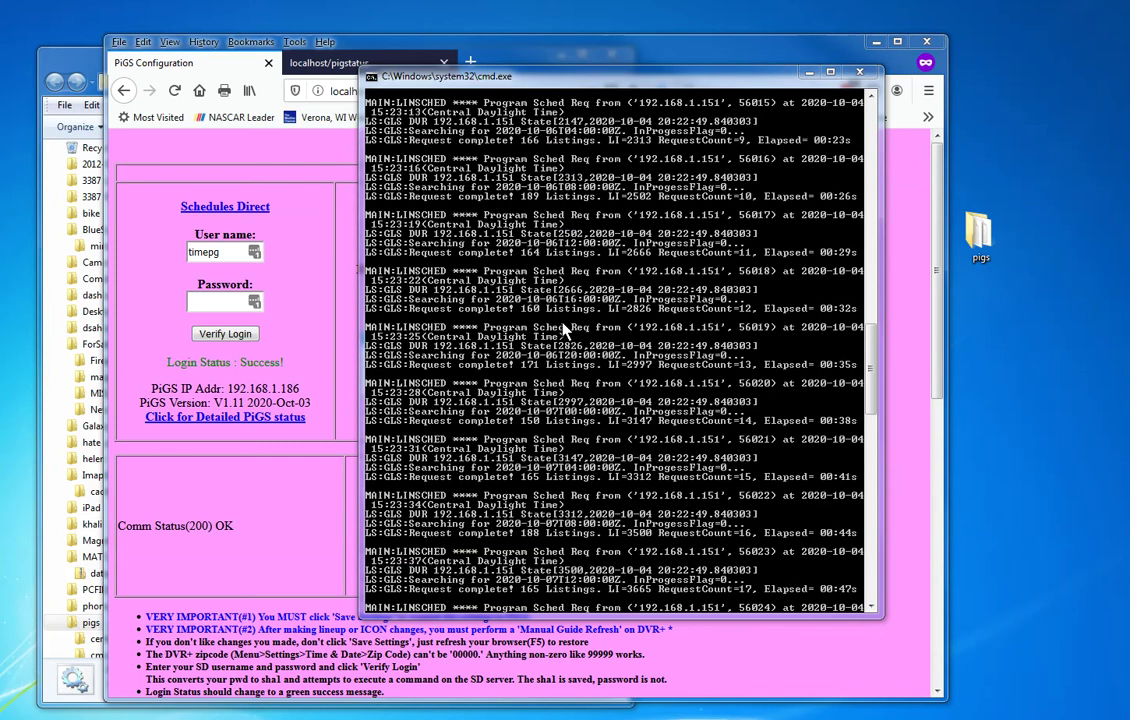
{"action": "scroll", "coordinate": [565, 328], "scroll_direction": "up", "scroll_amount": 6}
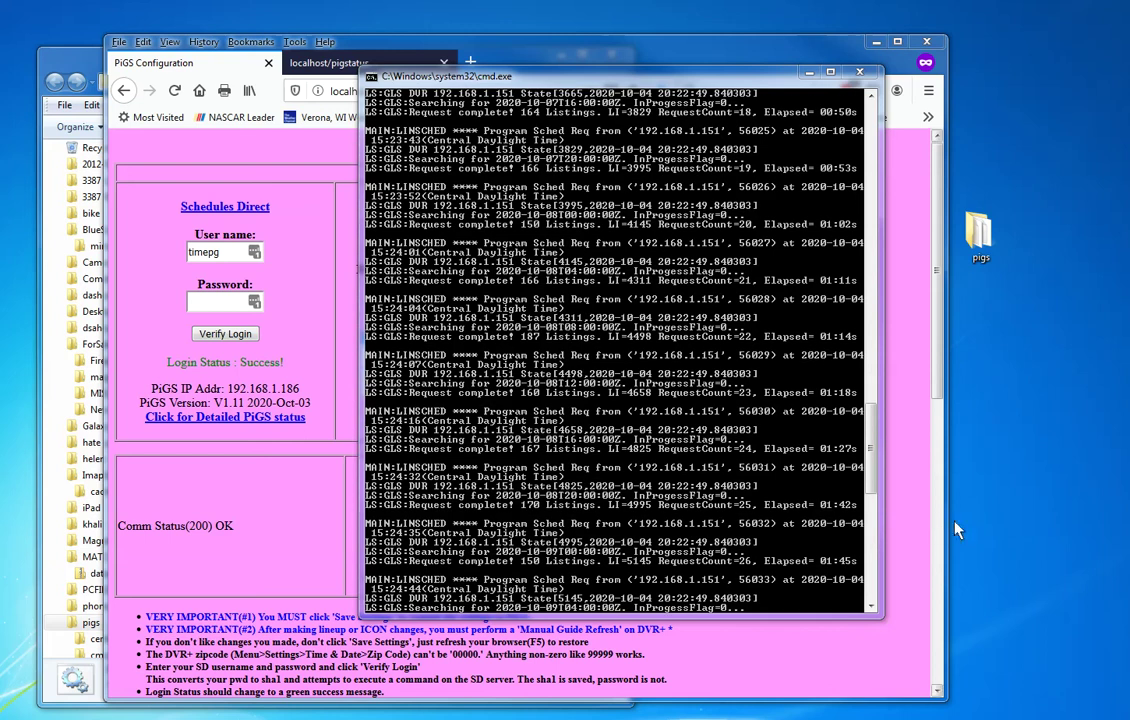
{"action": "left_click_drag", "start_coordinate": [870, 455], "coordinate": [876, 205]}
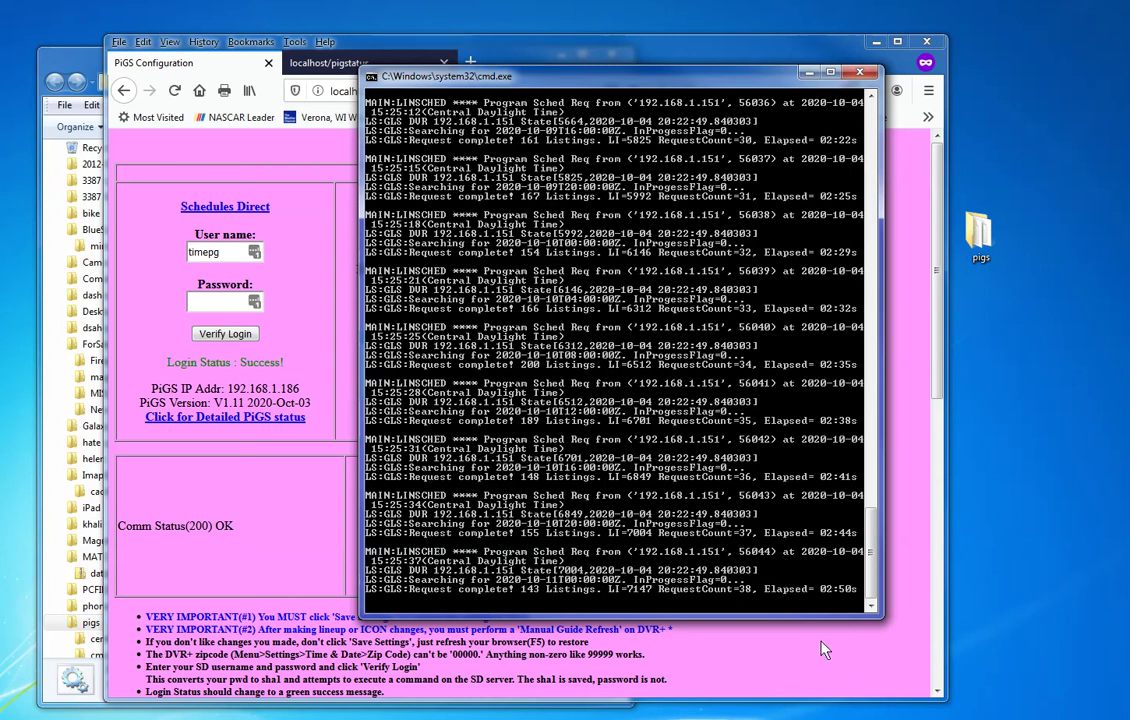